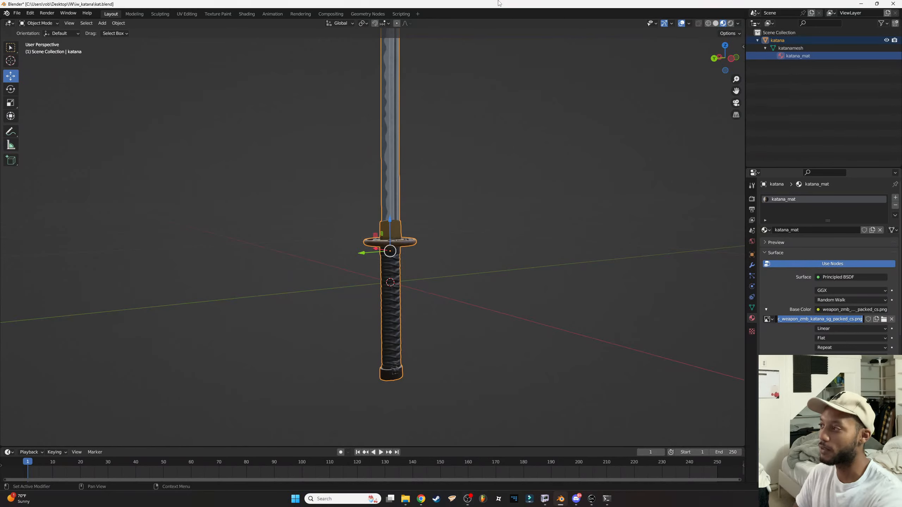
Compare the katana in NifSkope and in the Creation Kit preview, and return to the model in Blender
left_click(545, 499)
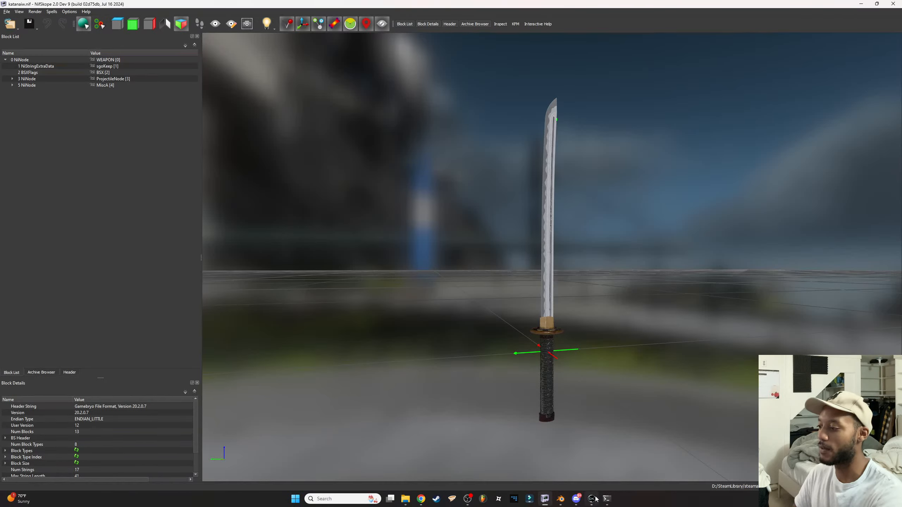
left_click(592, 499)
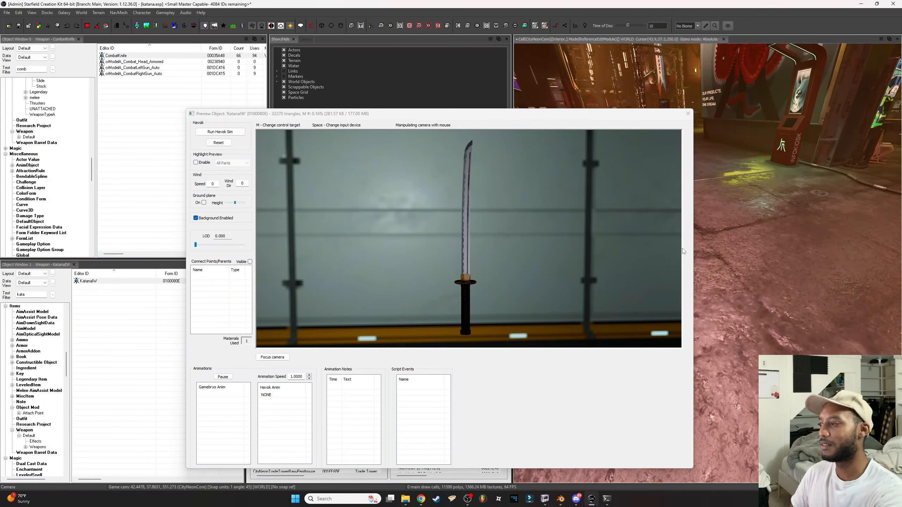
mouse_move(592, 499)
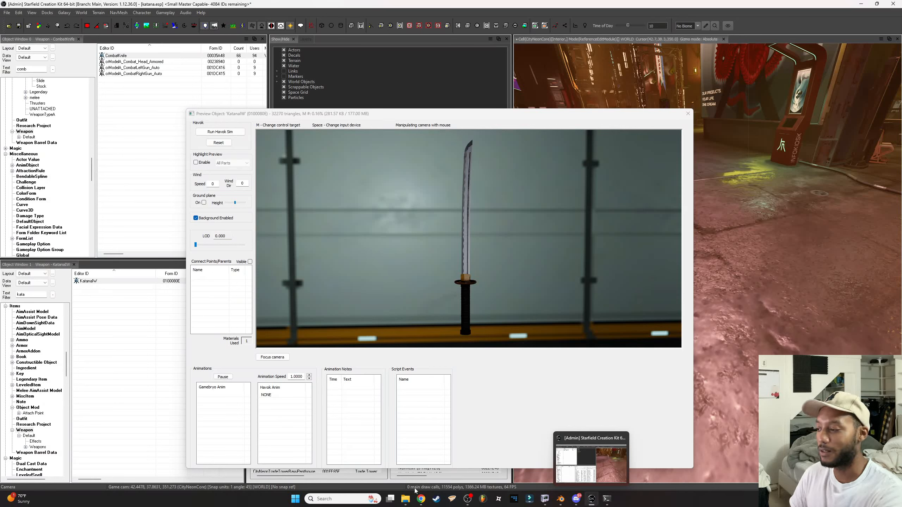
left_click(561, 499)
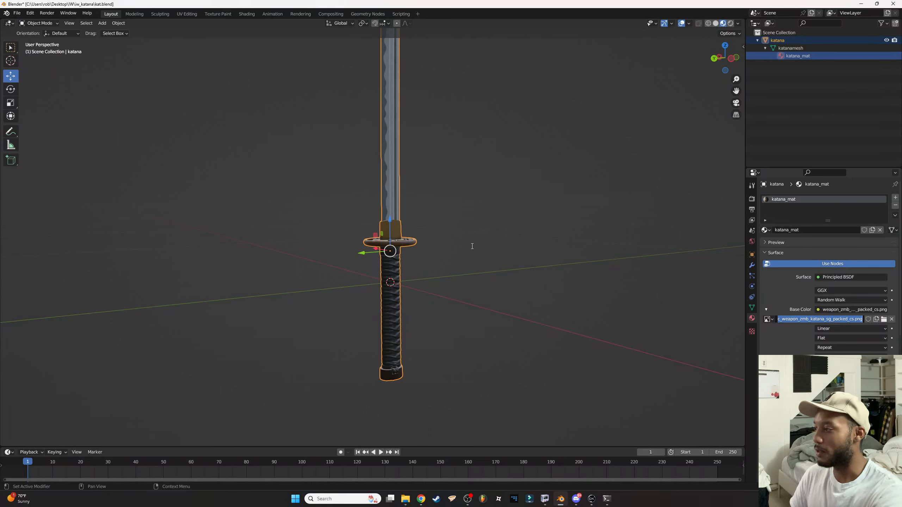
left_click(473, 244)
middle_click_drag(475, 246, 481, 263)
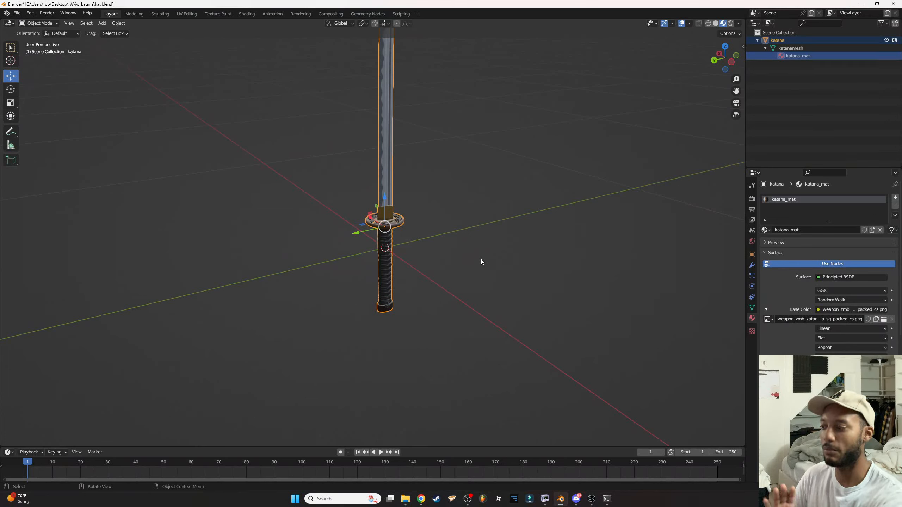
Switch to File Explorer and open the CreationKitCustom configuration file from the Starfield install folder
left_click(405, 499)
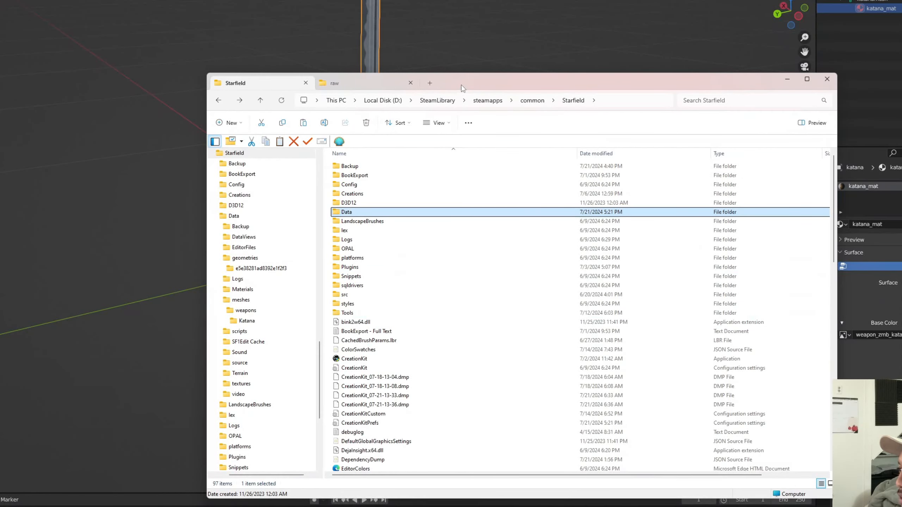
left_click_drag(463, 88, 413, 73)
scroll(329, 313, "down", 3)
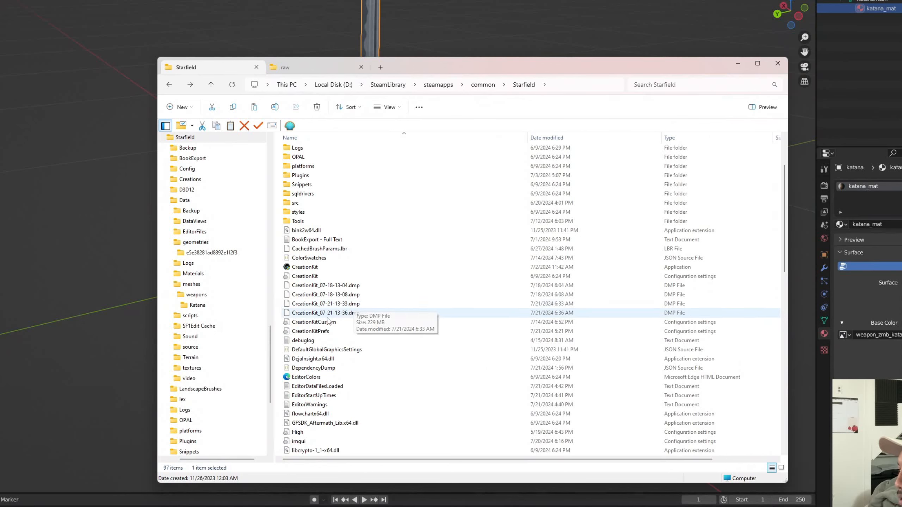
left_click(289, 324)
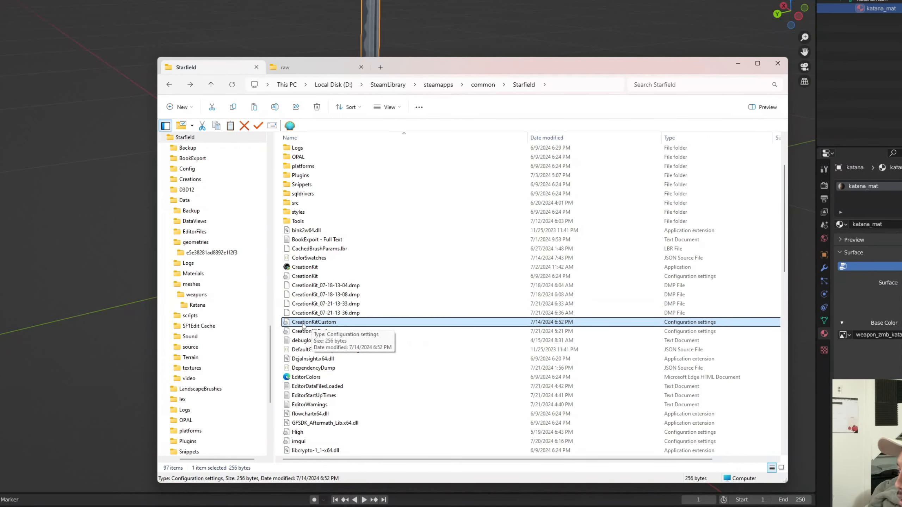
double_click(302, 325)
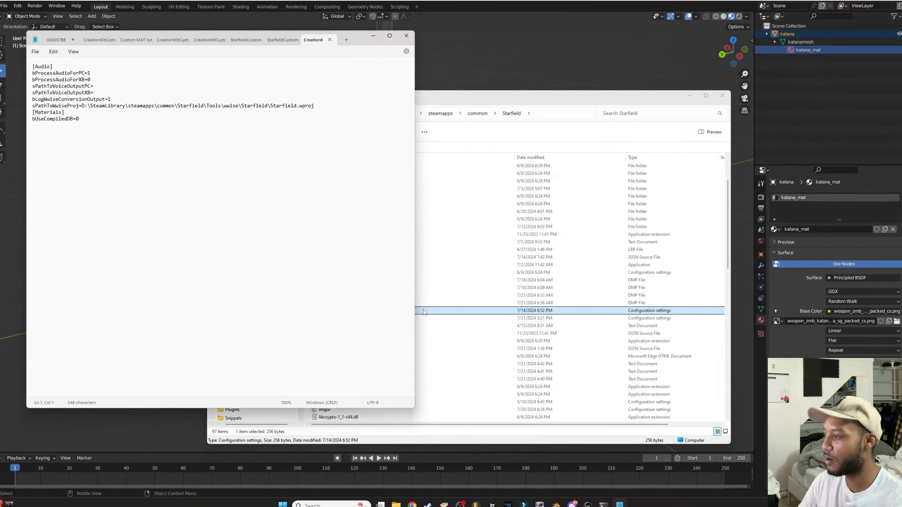
Highlight the [Materials] section with bUseCompiledDB=0 in the open configuration file to review it
right_click(449, 300)
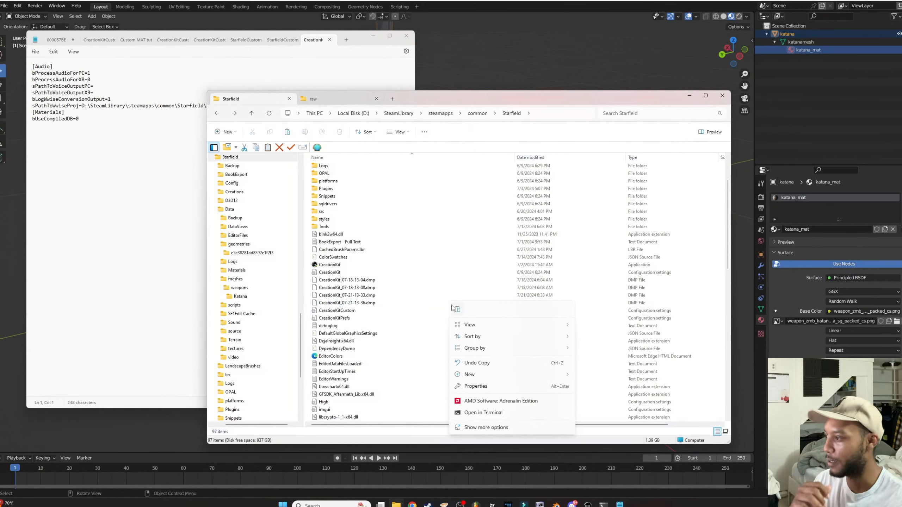
mouse_move(455, 374)
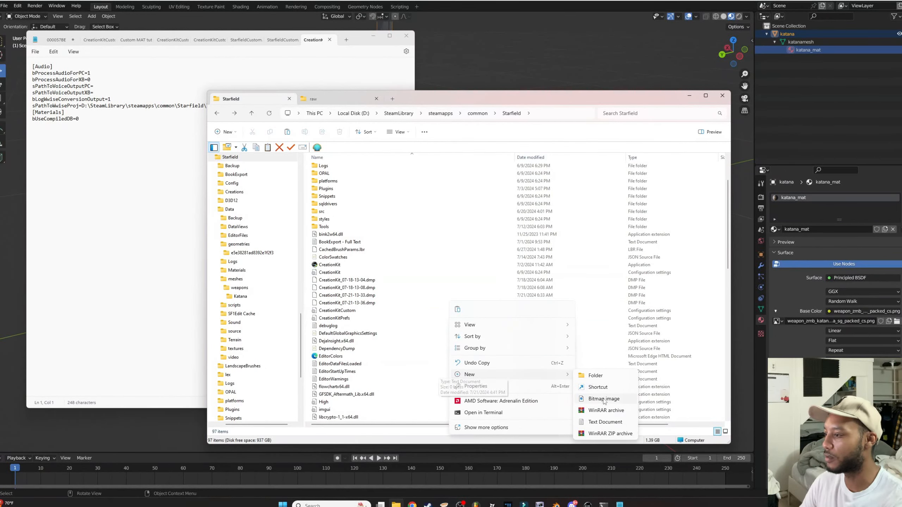
left_click(95, 128)
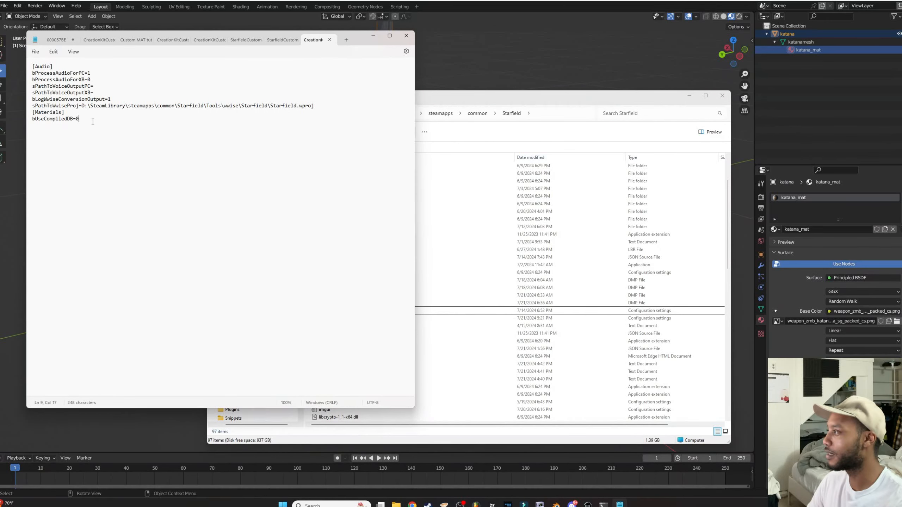
left_click_drag(93, 122, 27, 115)
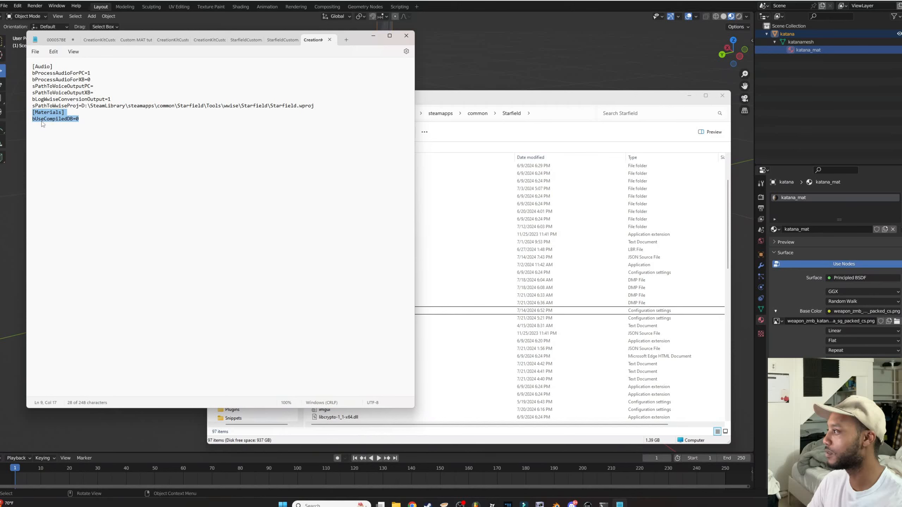
left_click(82, 122)
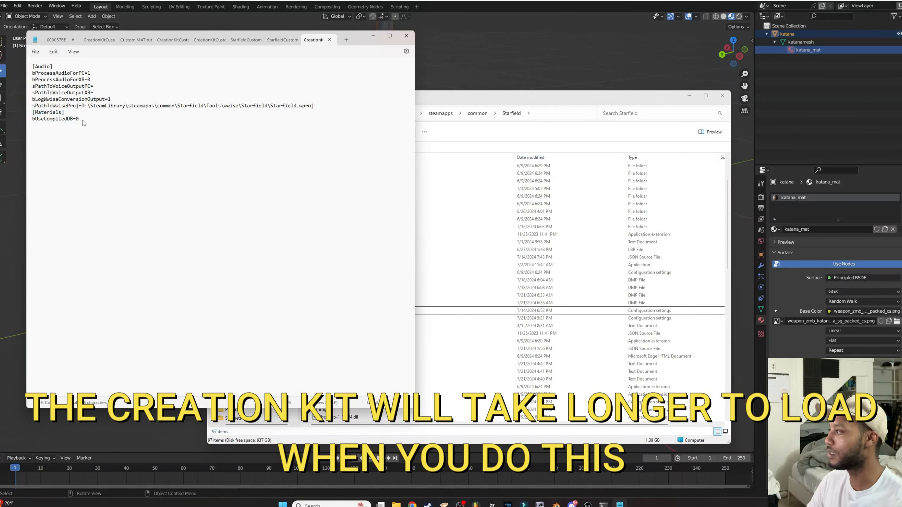
Prepare to save a blank new document as Untitled.ini with the All files type, and cancel the save
left_click(345, 41)
key("ctrl+s")
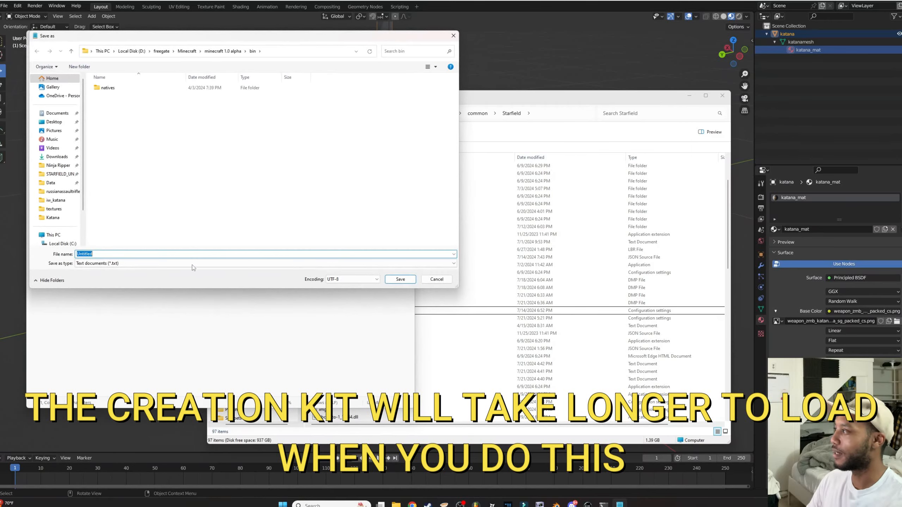
left_click(122, 264)
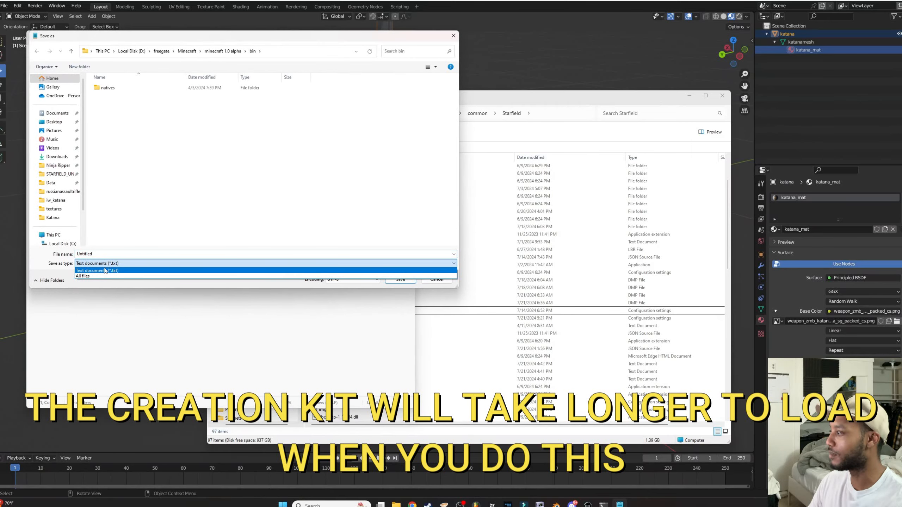
left_click(103, 276)
left_click(103, 255)
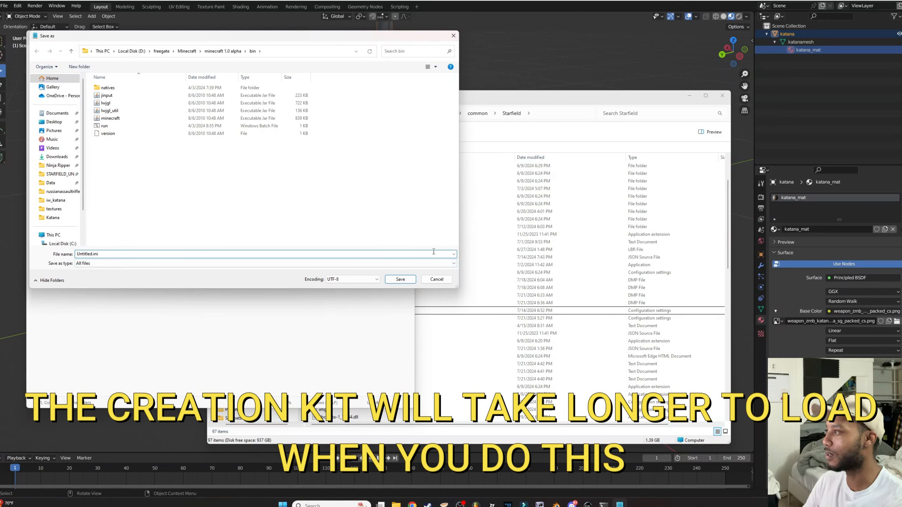
left_click(437, 280)
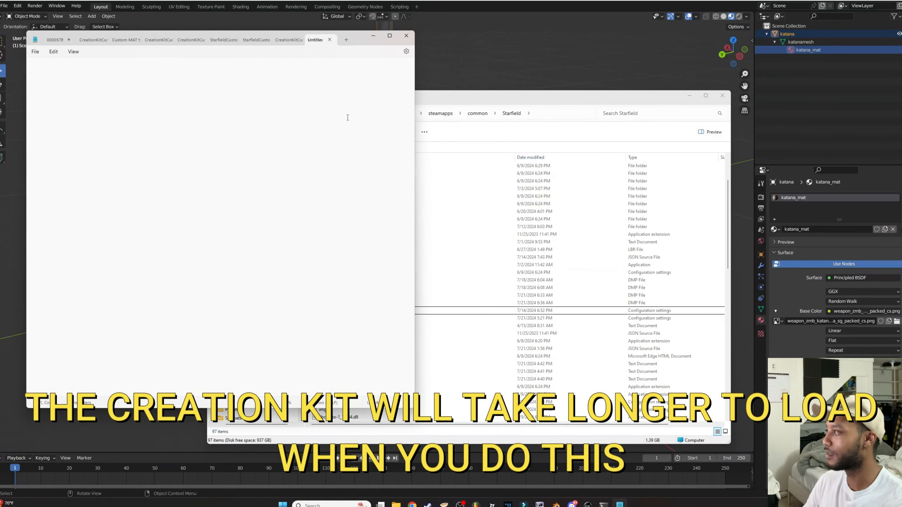
Recheck the [Materials] lines in the CreationKitCustom file, close the text editor and locate that file in the Starfield folder
left_click(287, 41)
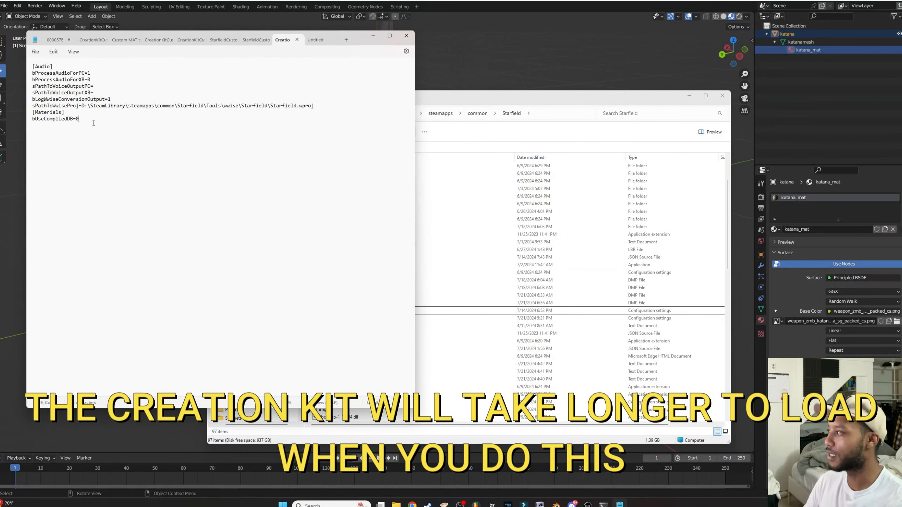
left_click_drag(93, 123, 32, 113)
left_click(406, 36)
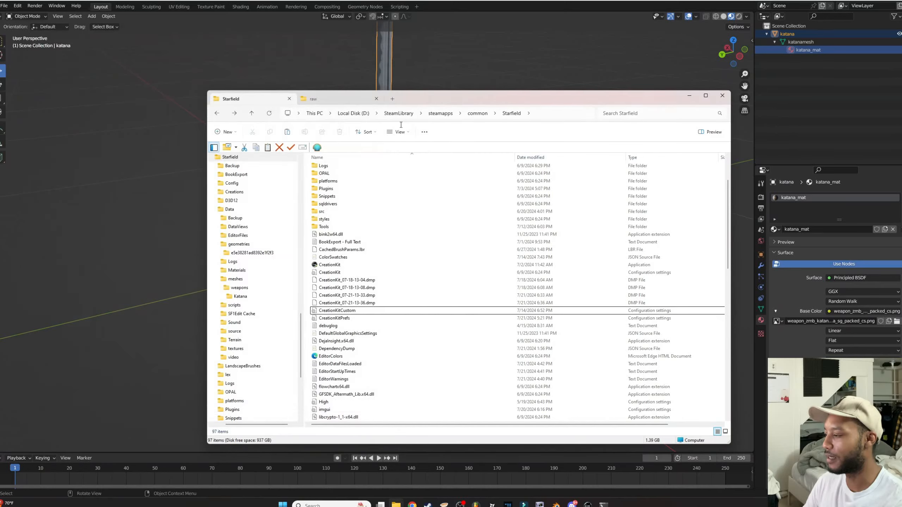
left_click(348, 312)
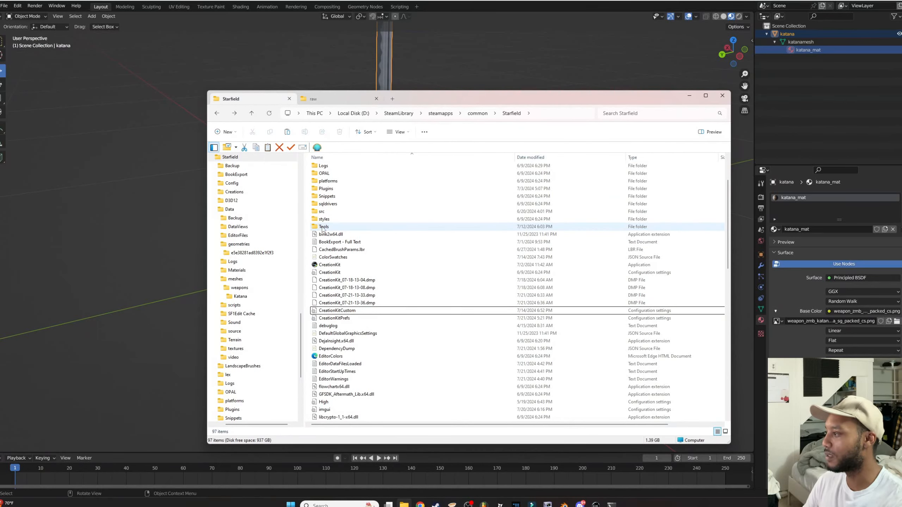
Open the ContentResources.zip archive from the Starfield Tools folder and place its window beside the folder window
double_click(323, 227)
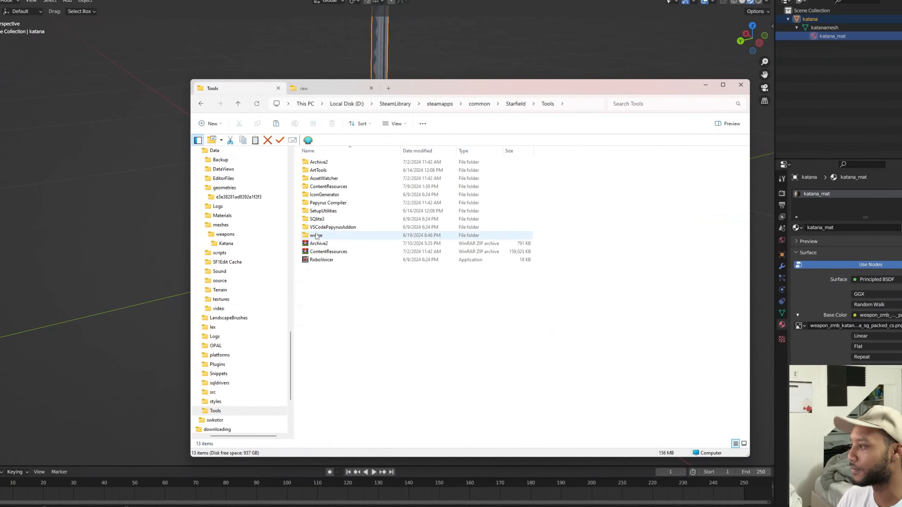
left_click(331, 253)
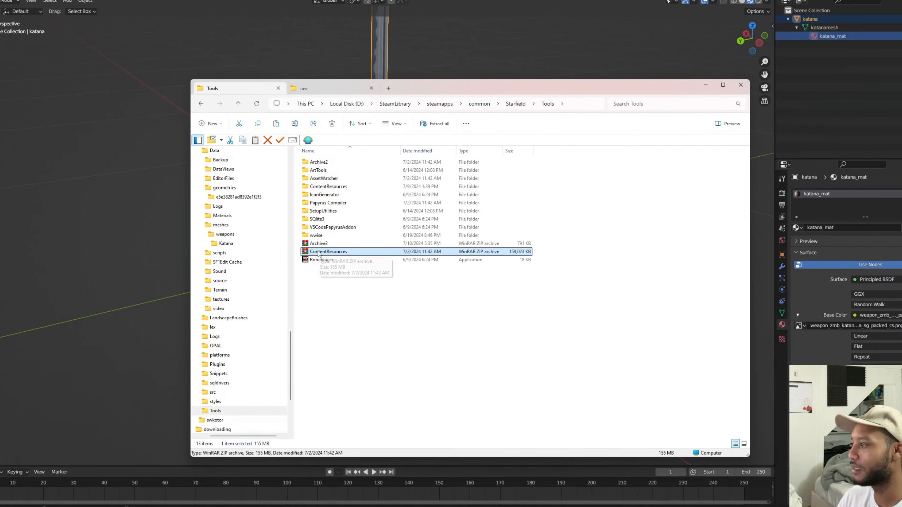
double_click(327, 253)
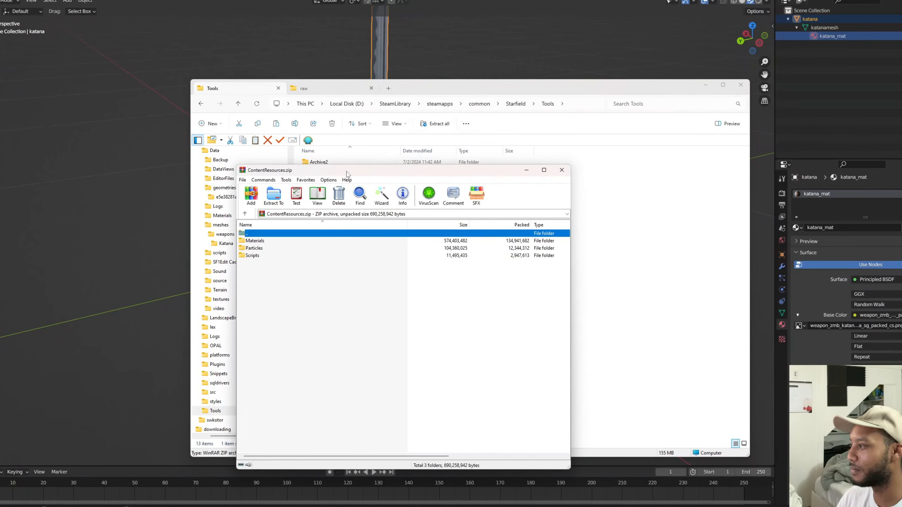
left_click_drag(350, 169, 605, 169)
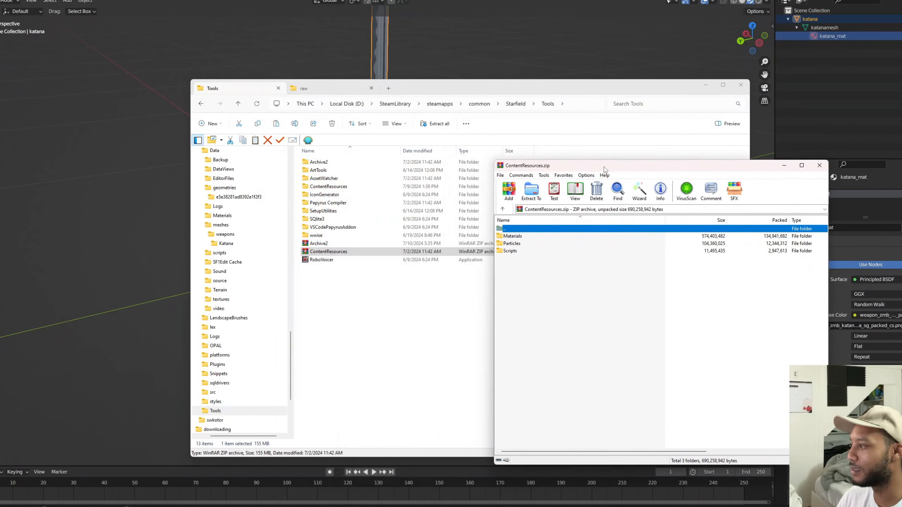
Show the Starfield Data folder beside the archive and select the archive's Materials folder
left_click(201, 103)
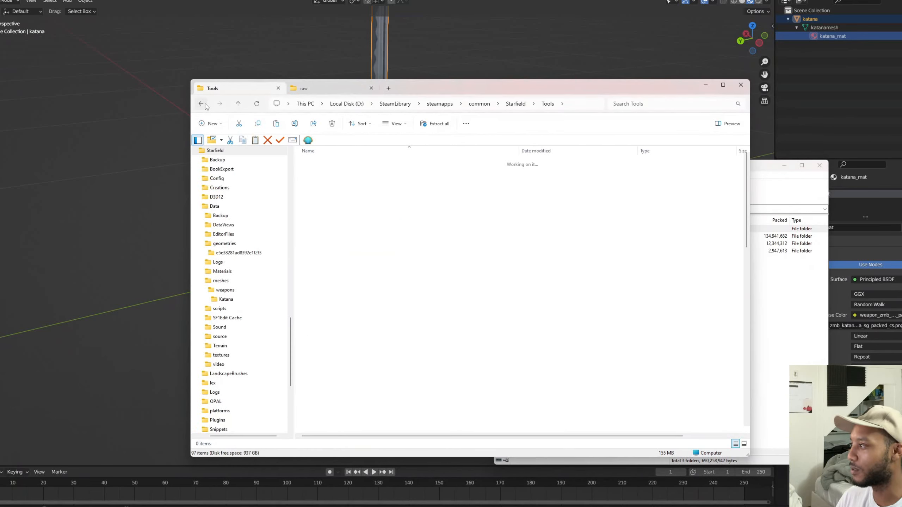
double_click(321, 203)
left_click_drag(423, 94, 332, 97)
left_click(530, 251)
left_click(515, 238)
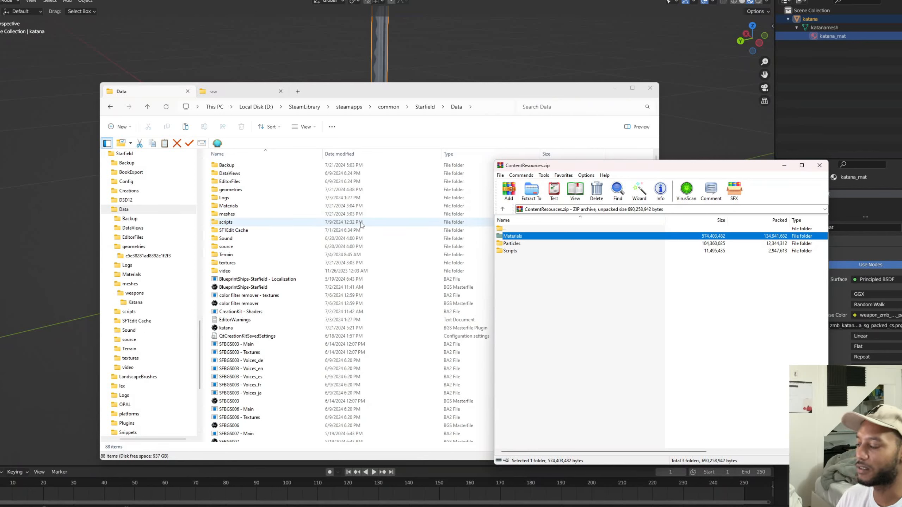
Examine the contents of the Materials folder inside Data, and return to the Data folder
double_click(227, 206)
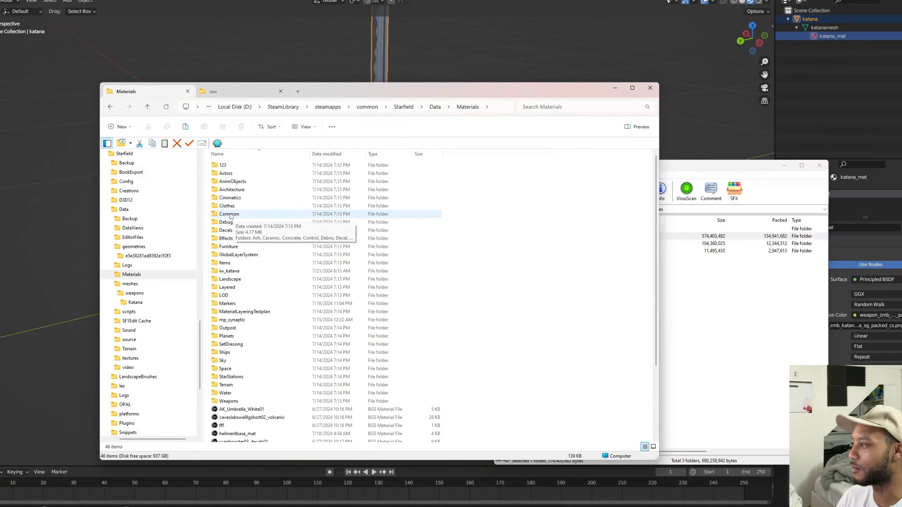
scroll(248, 321, "down", 4)
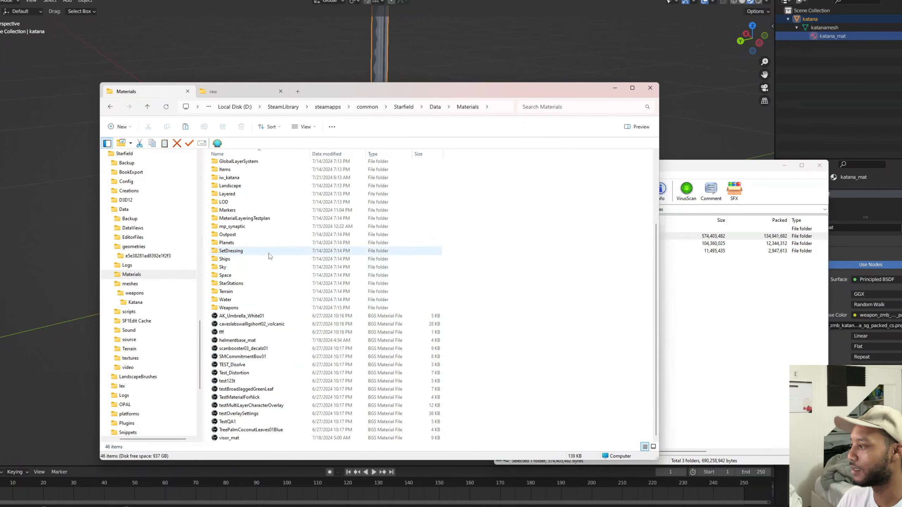
scroll(253, 283, "up", 3)
scroll(253, 283, "up", 1)
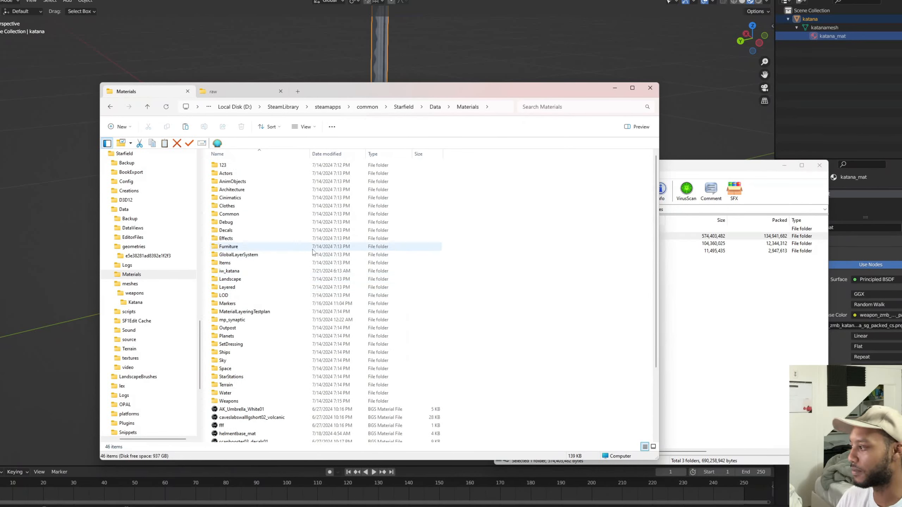
left_click(436, 107)
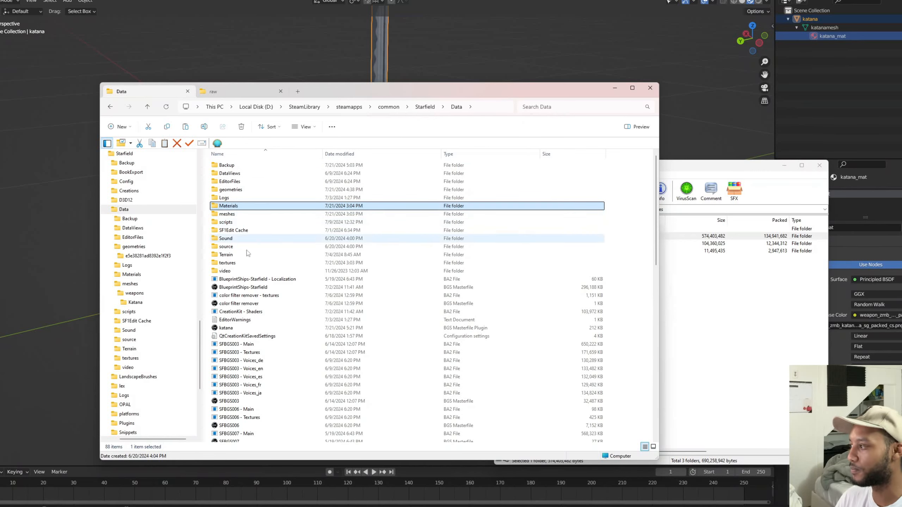
Minimize the archive and File Explorer windows and inspect the katana's handle and guard in Blender
left_click(694, 304)
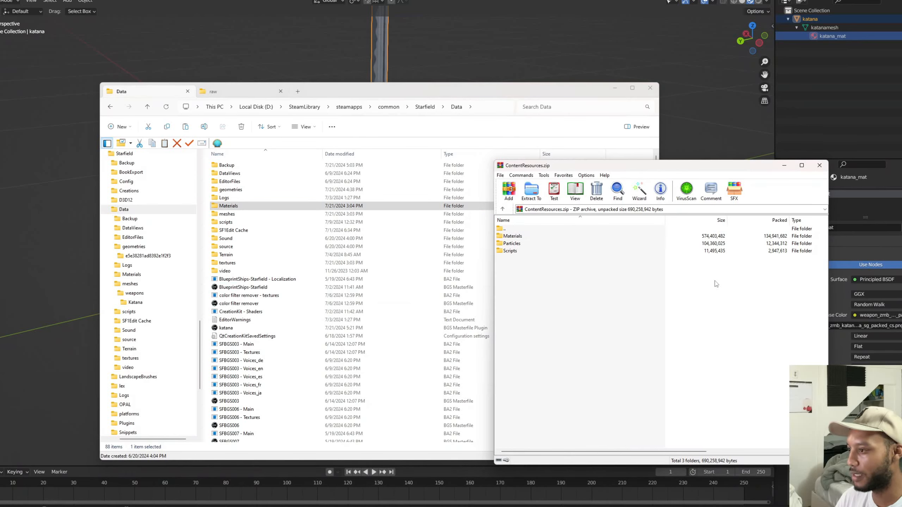
left_click(784, 167)
left_click(614, 87)
scroll(450, 204, "up", 1)
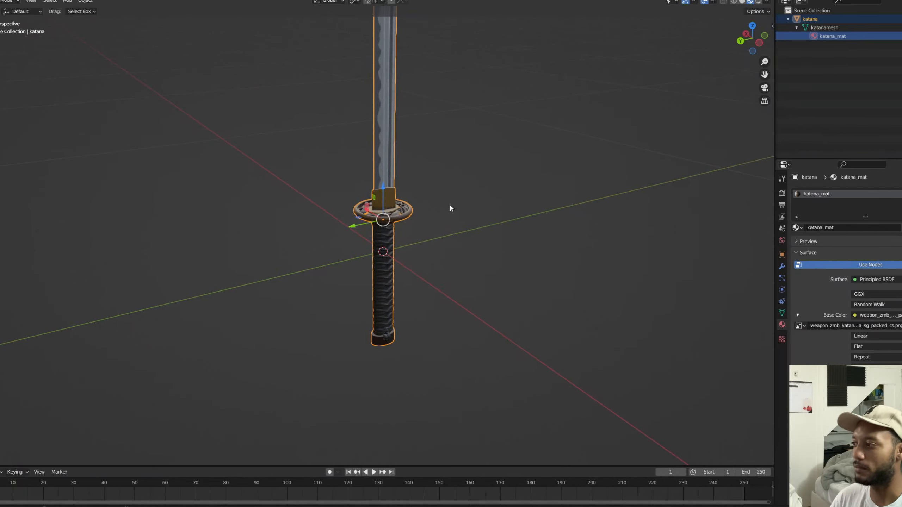
middle_click_drag(450, 203, 446, 175)
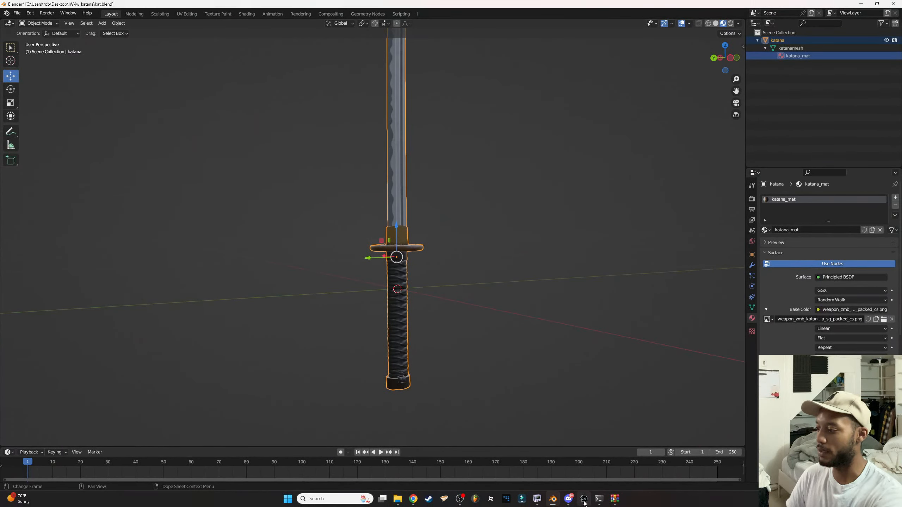
mouse_move(585, 502)
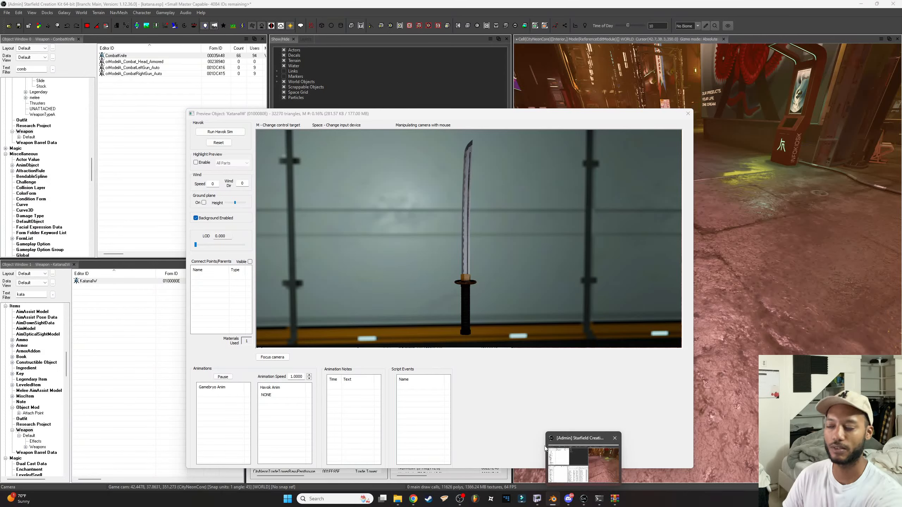
Inspect the katana model in Blender and the Base Color image name in its katana_mat material
scroll(498, 213, "down", 1)
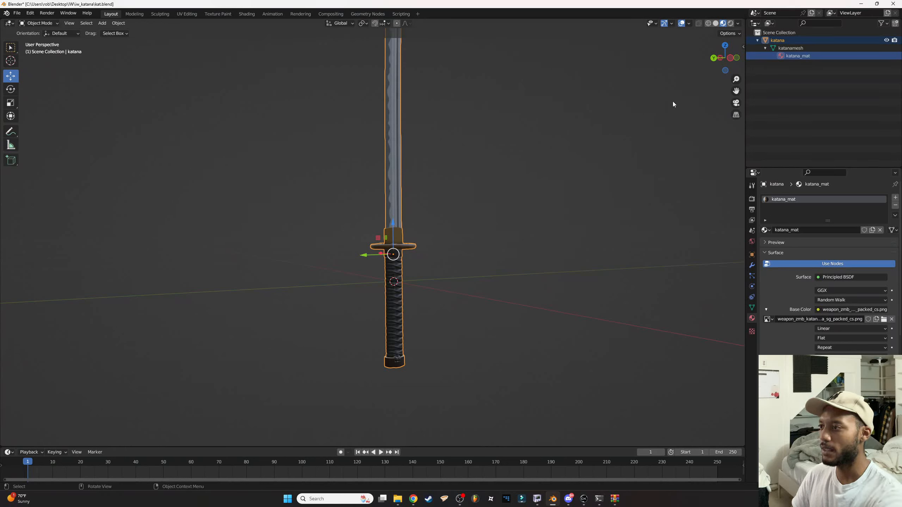
middle_click_drag(434, 194, 662, 136)
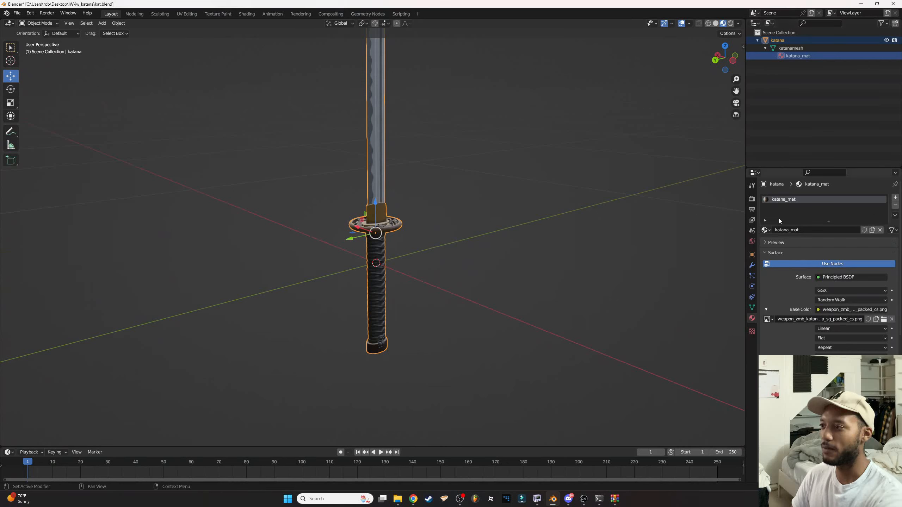
double_click(790, 320)
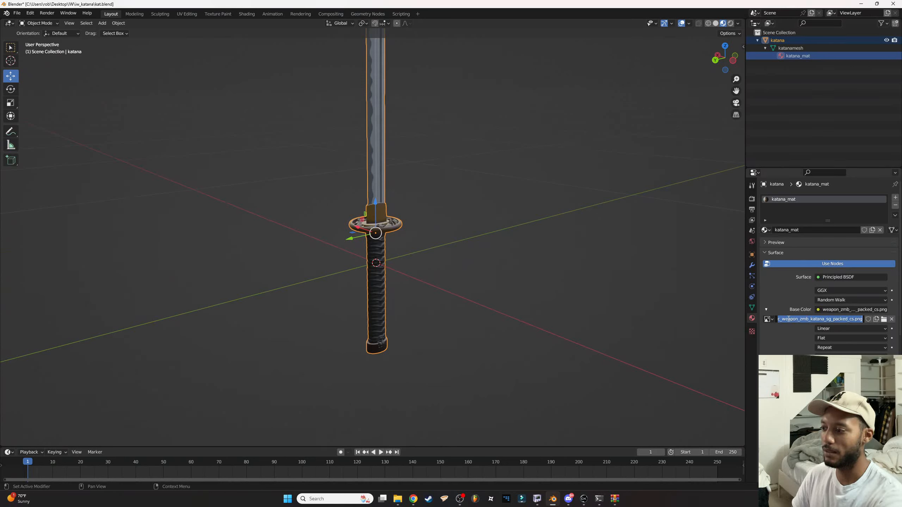
left_click(792, 322)
left_click_drag(798, 322, 837, 321)
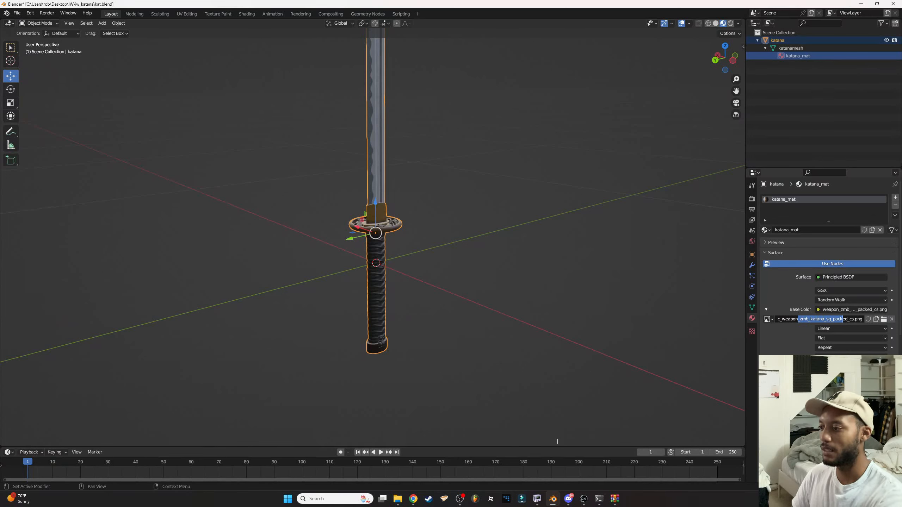
Show the iw_katana raw textures folder, widen the name column and display the files as large thumbnails
left_click(398, 499)
left_click(250, 106)
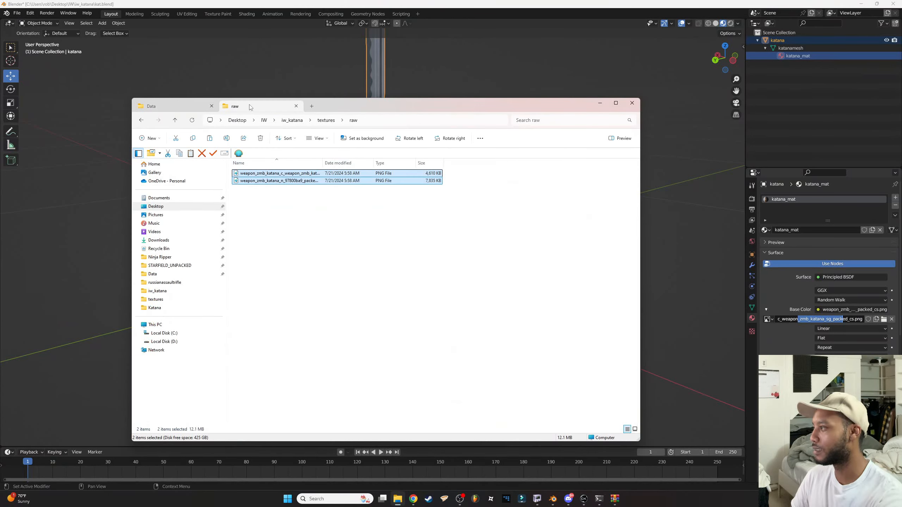
left_click(282, 193)
left_click_drag(322, 162, 364, 159)
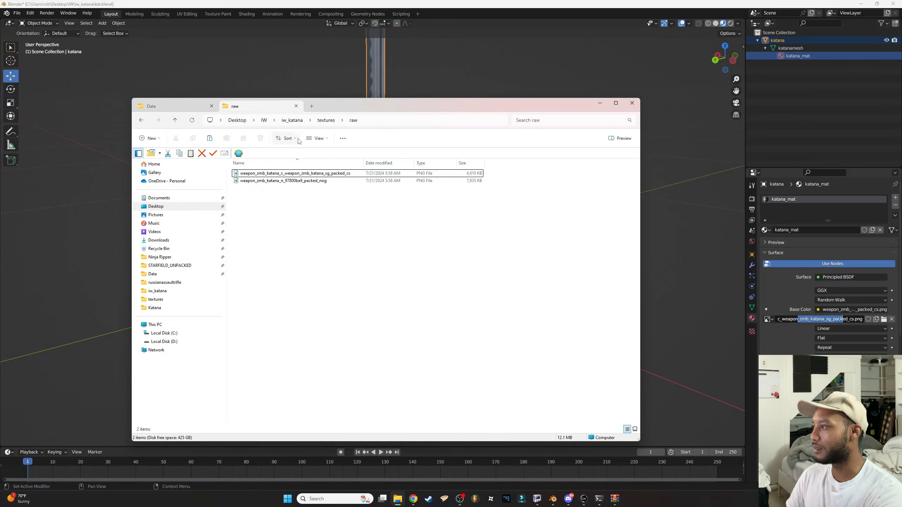
scroll(279, 217, "up", 5, "ctrl")
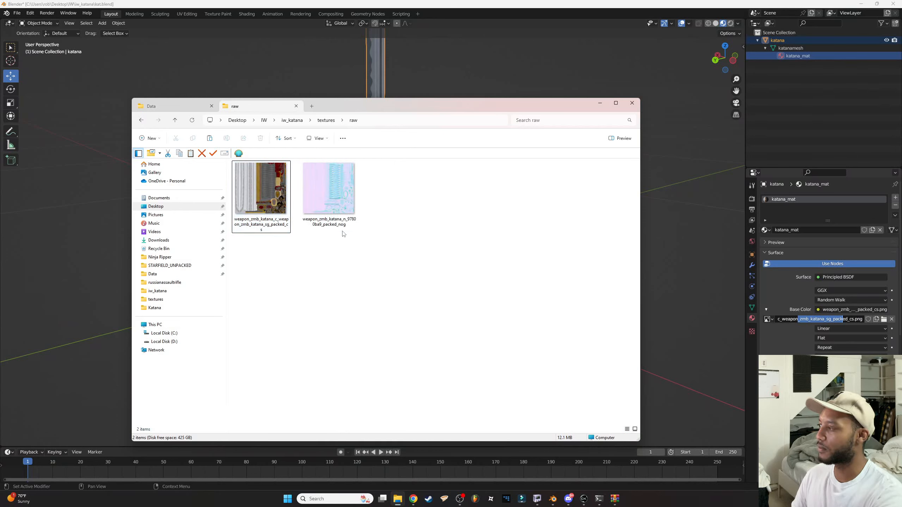
scroll(279, 217, "up", 1, "ctrl")
Compare the katana's color and normal texture images in the raw folder
left_click(276, 208)
left_click(351, 206)
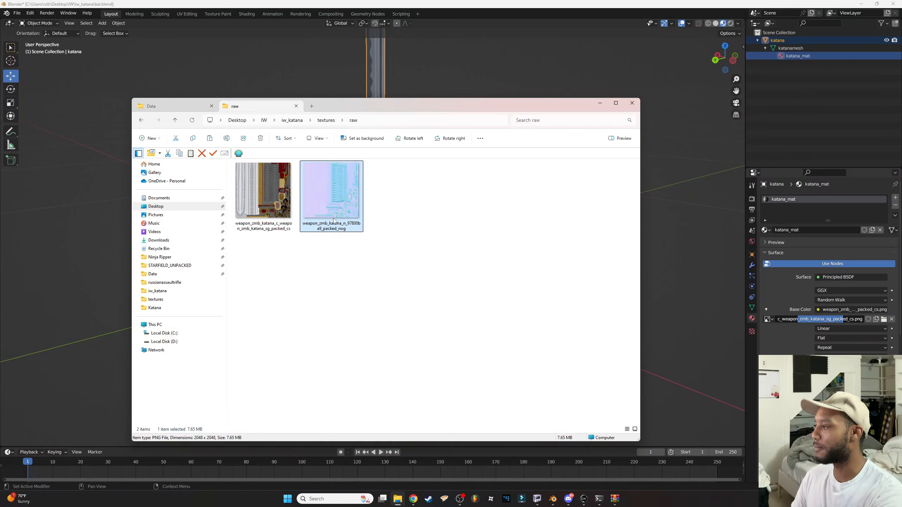
left_click(366, 256)
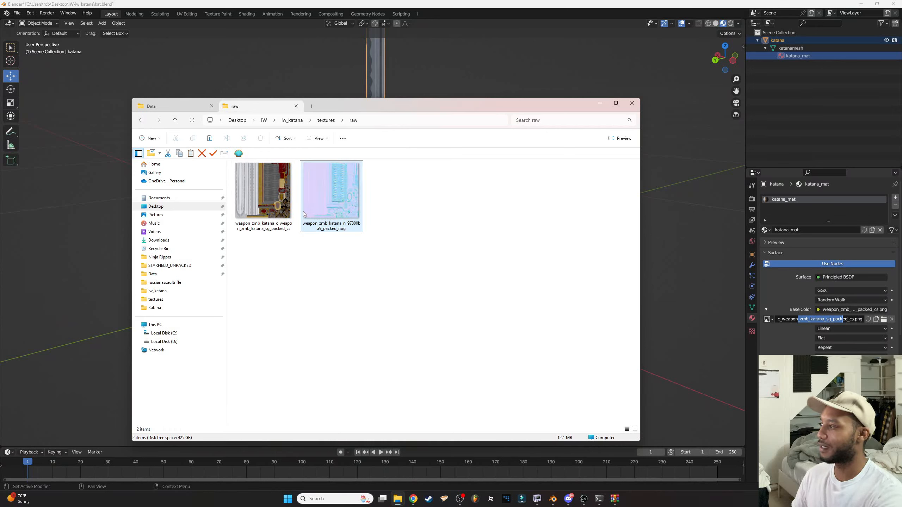
left_click(276, 216)
left_click(332, 208)
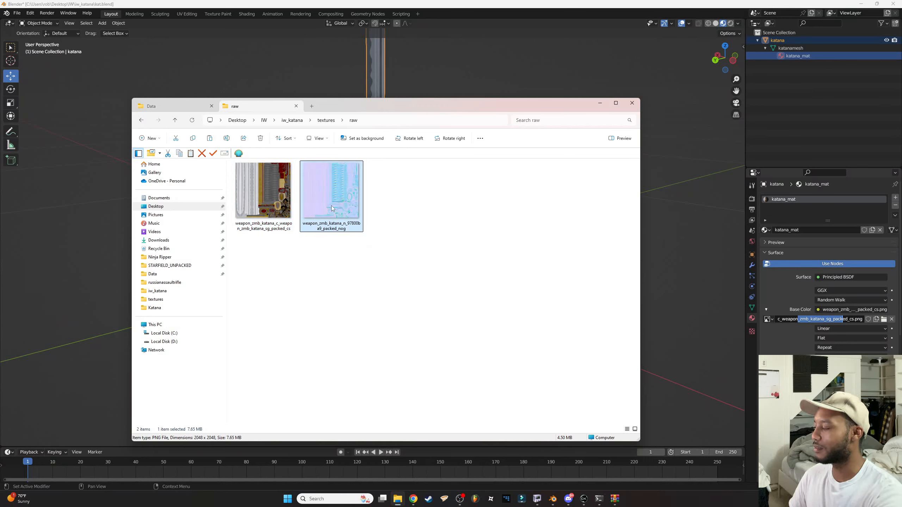
left_click(291, 216)
left_click(361, 215)
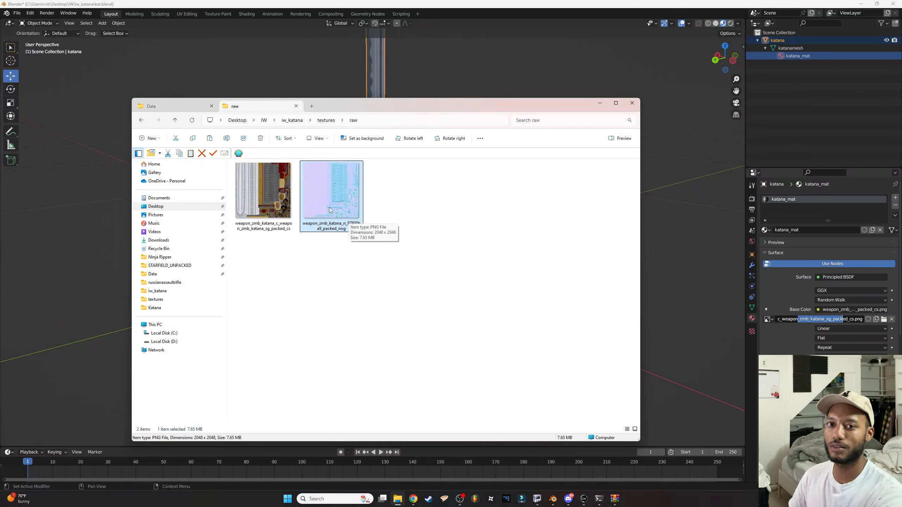
left_click(276, 215)
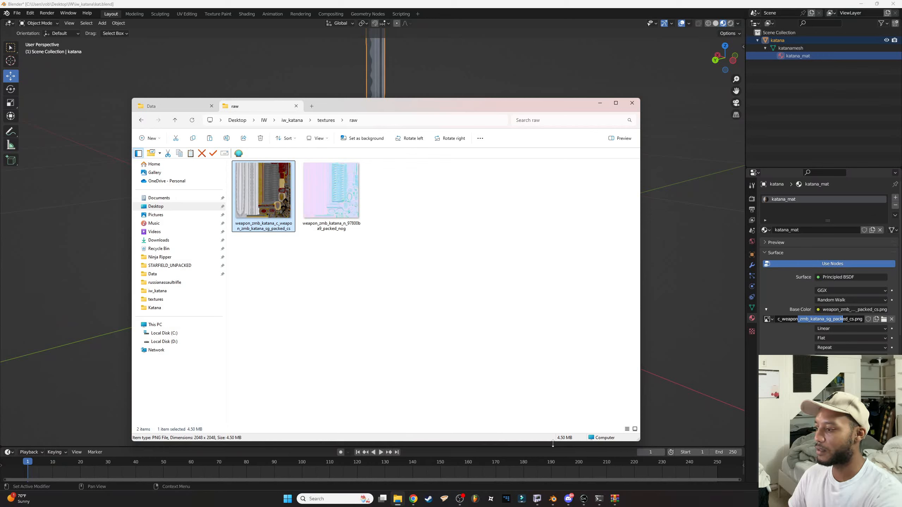
Switch to the Starfield Creation Kit, close the katana preview, open the Material Editor and reposition its window
left_click(584, 499)
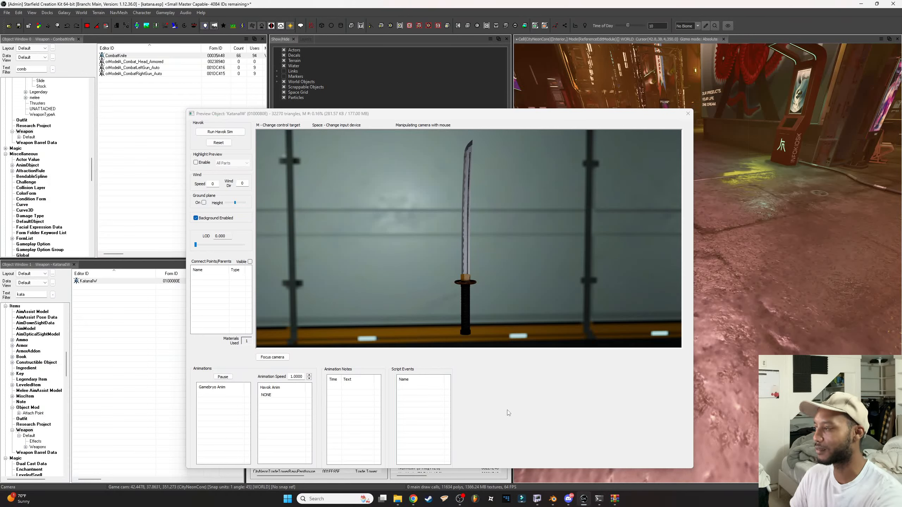
left_click(687, 114)
left_click(37, 14)
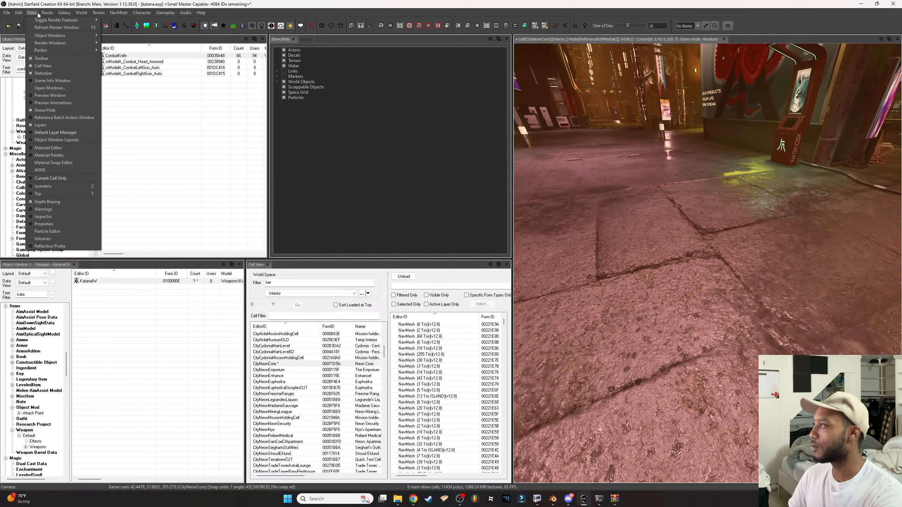
left_click(55, 150)
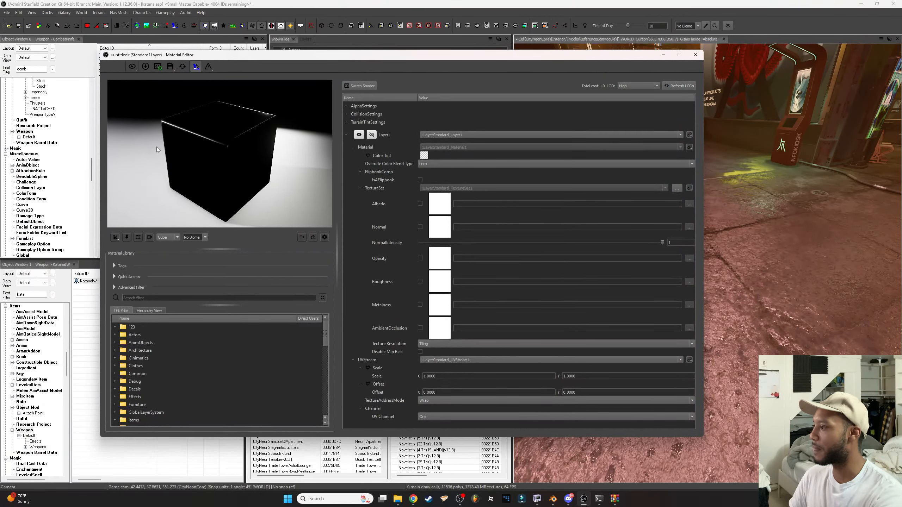
left_click_drag(190, 56, 266, 51)
left_click_drag(291, 118, 402, 95)
left_click_drag(438, 56, 295, 107)
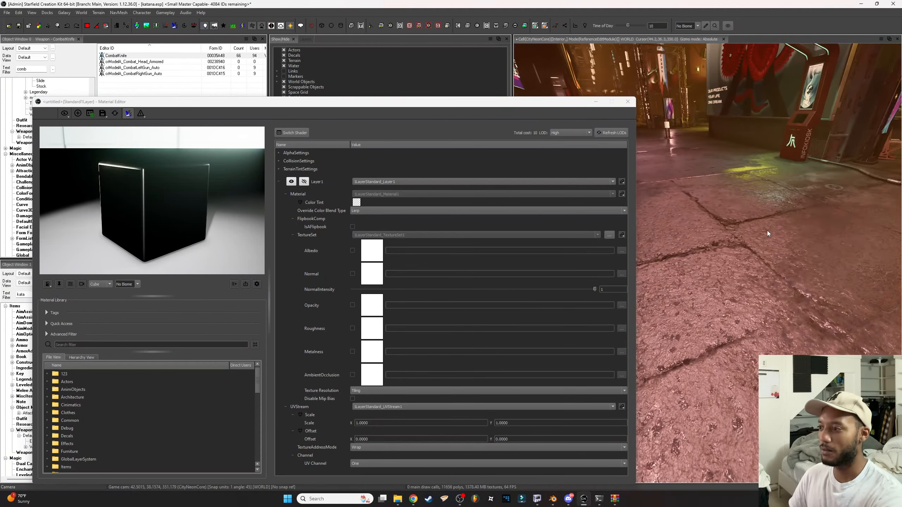
left_click_drag(446, 103, 599, 68)
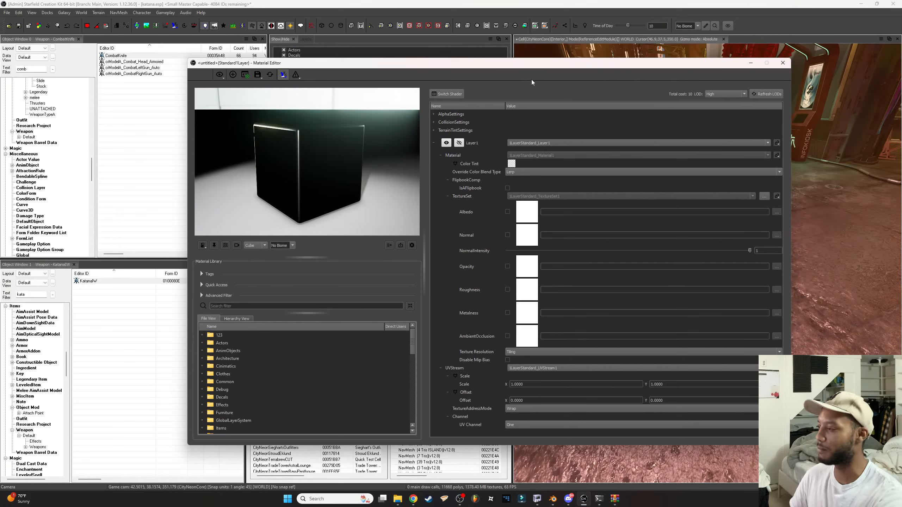
left_click_drag(390, 168, 344, 173)
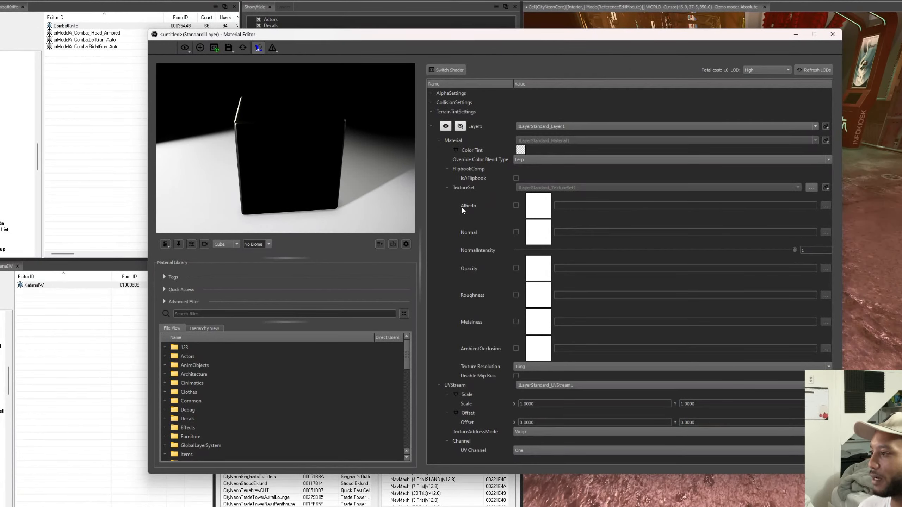
Enable the Albedo, Normal and Roughness slots in the new material's texture set
left_click(516, 205)
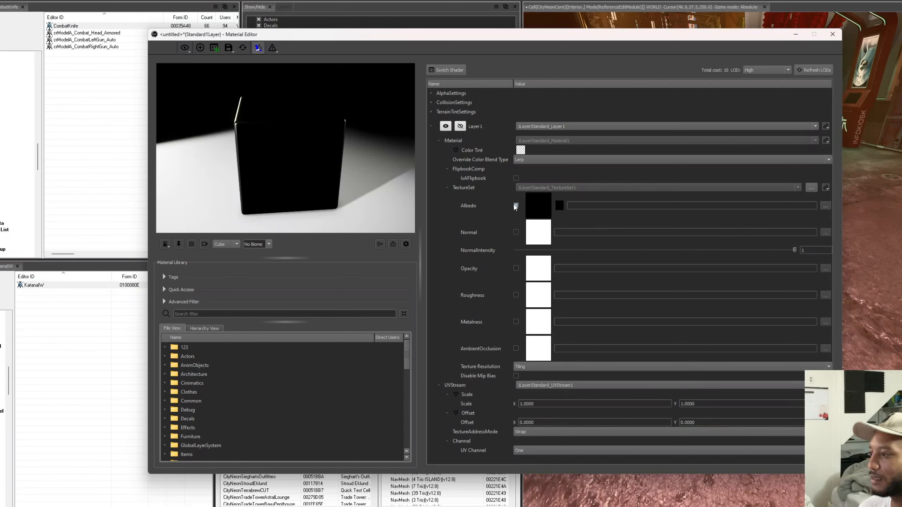
left_click(516, 232)
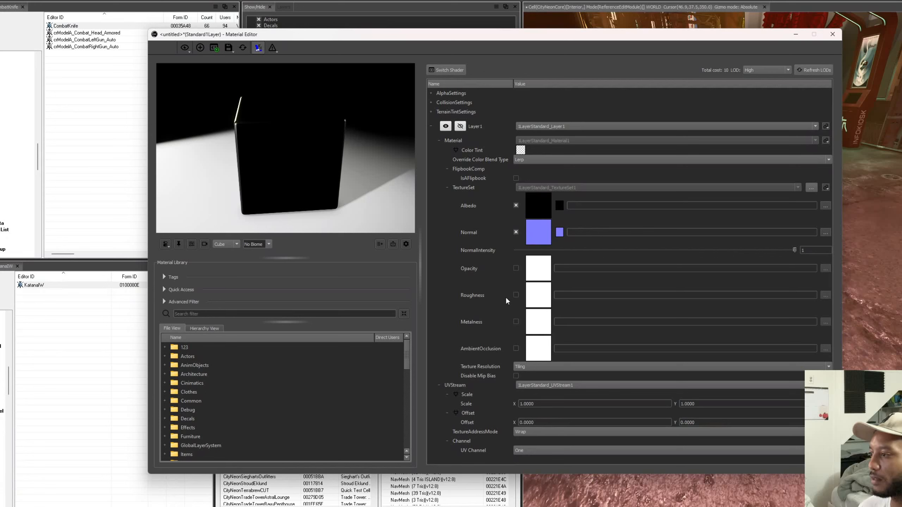
left_click(516, 295)
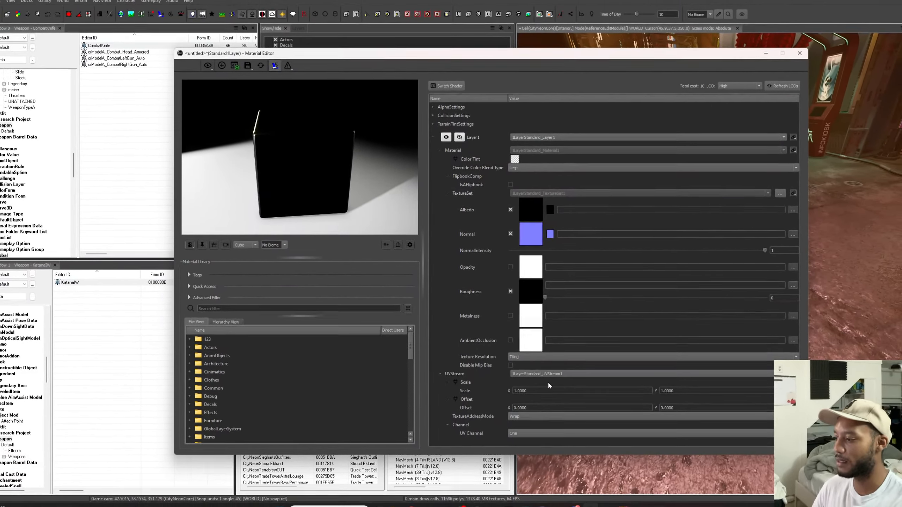
Check the raw texture files, examine the file filter options in the Albedo texture picker and cancel the picker
key("alt+Tab")
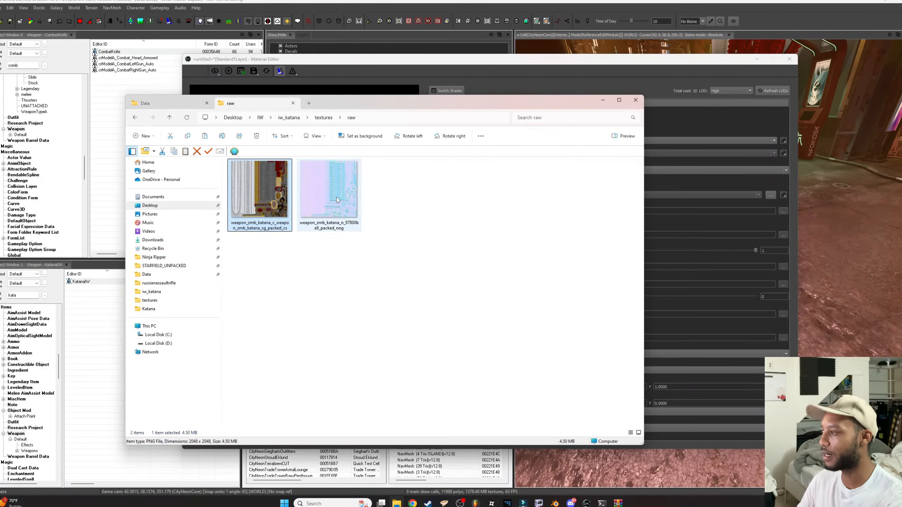
key("alt+Tab")
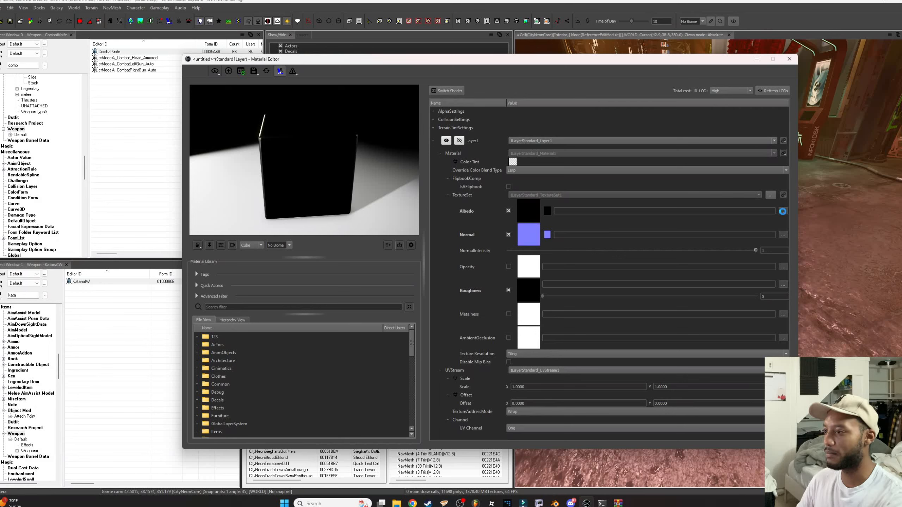
left_click(783, 211)
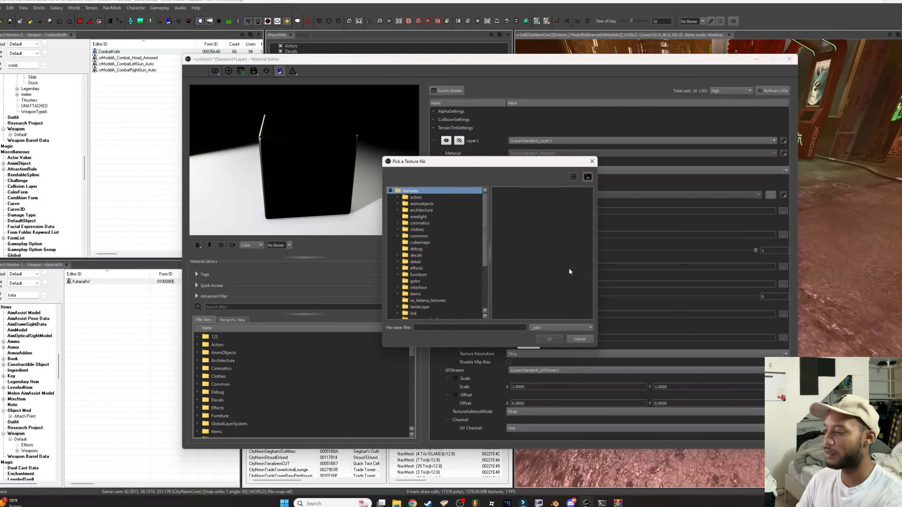
left_click(537, 329)
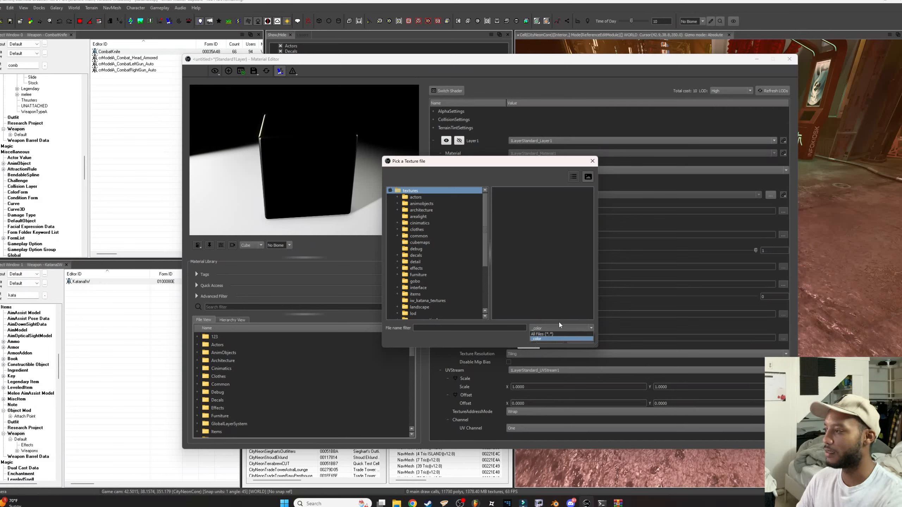
left_click(570, 349)
left_click(576, 338)
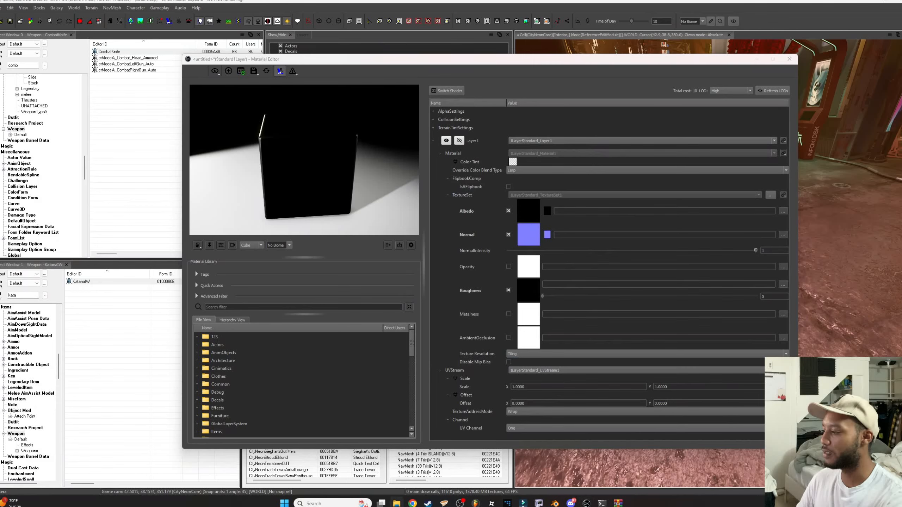
Launch paint.net, open both raw katana textures in it and display the color texture
key("alt+Tab")
left_click(343, 505)
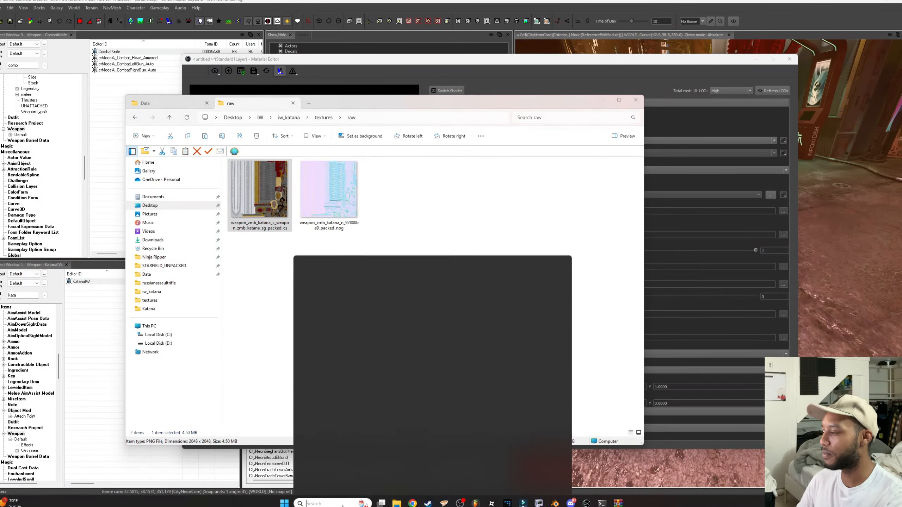
left_click(350, 280)
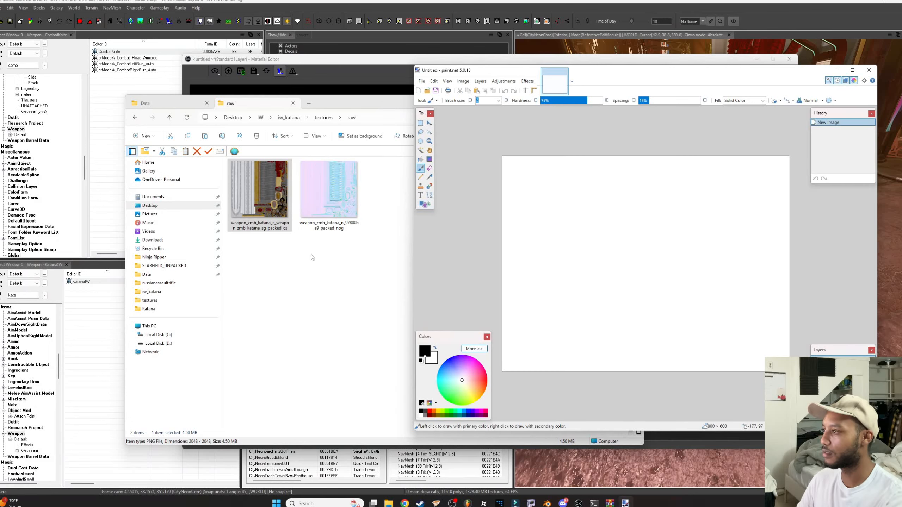
mouse_move(258, 255)
left_mouse_down()
mouse_move(284, 229)
mouse_move(351, 200)
left_mouse_up()
left_click_drag(241, 197, 695, 181)
left_click(645, 256)
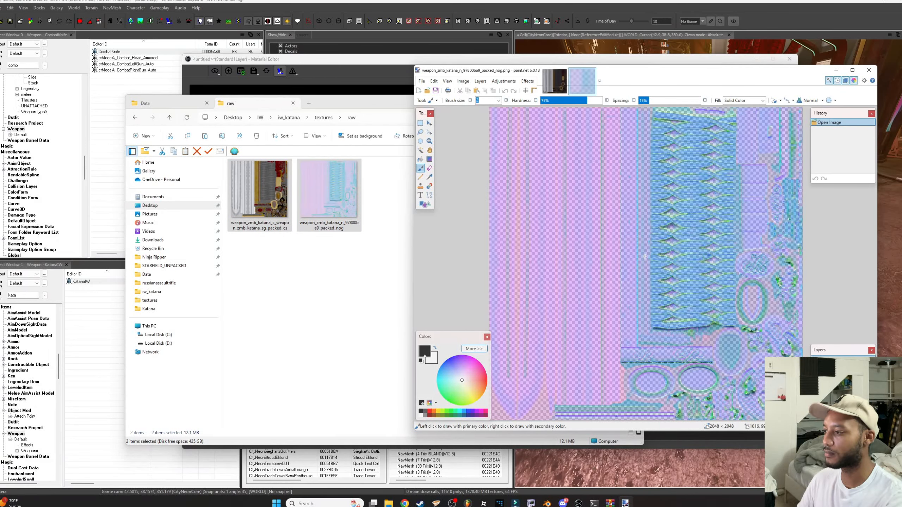
left_click(555, 81)
left_click(626, 64)
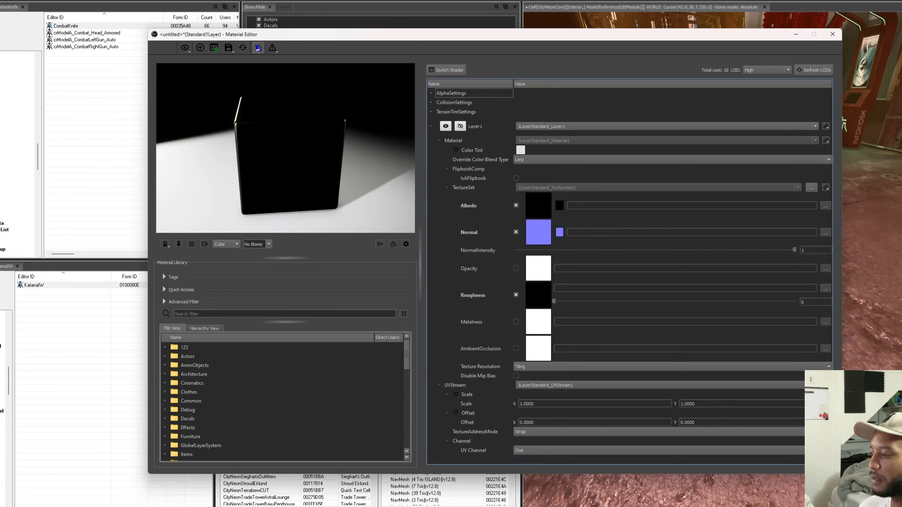
Switch to paint.net and start saving the color texture as a DirectDraw Surface (DDS) file in the iw_katana textures folder
key("alt+Tab")
left_click(629, 497)
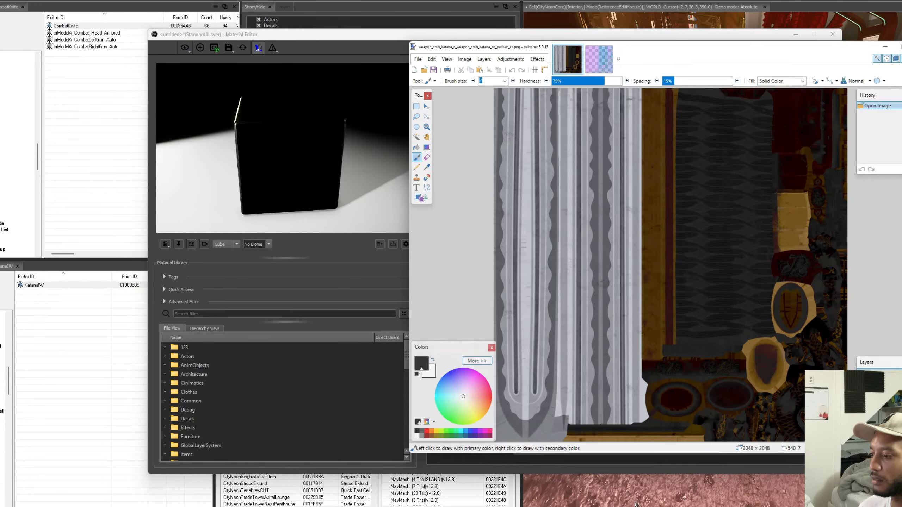
left_click(418, 59)
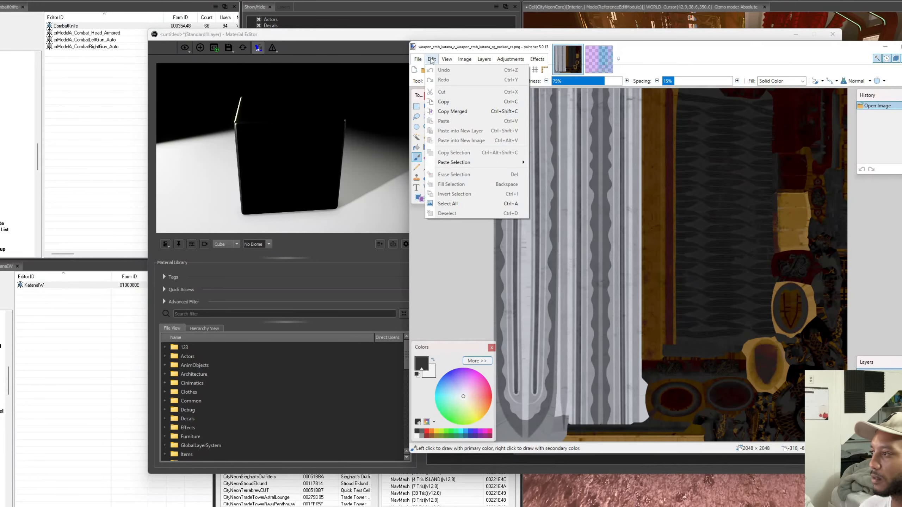
left_click(429, 122)
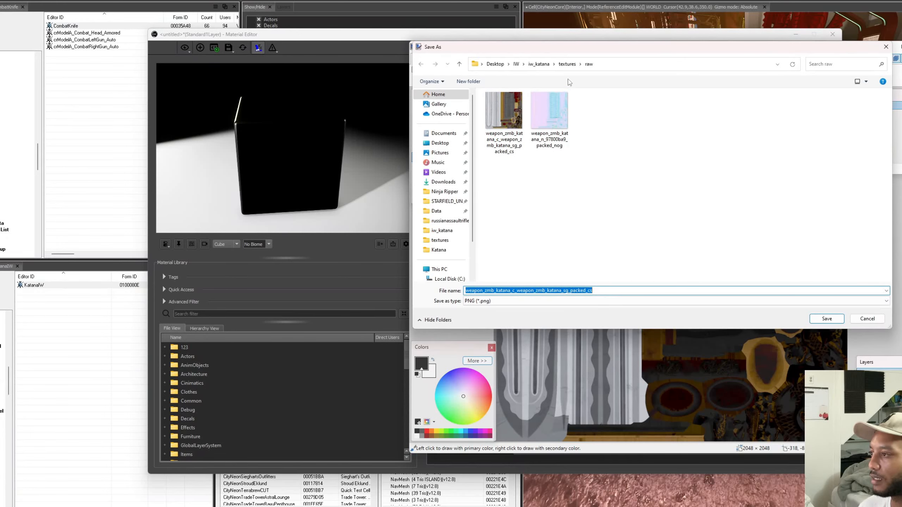
left_click(568, 65)
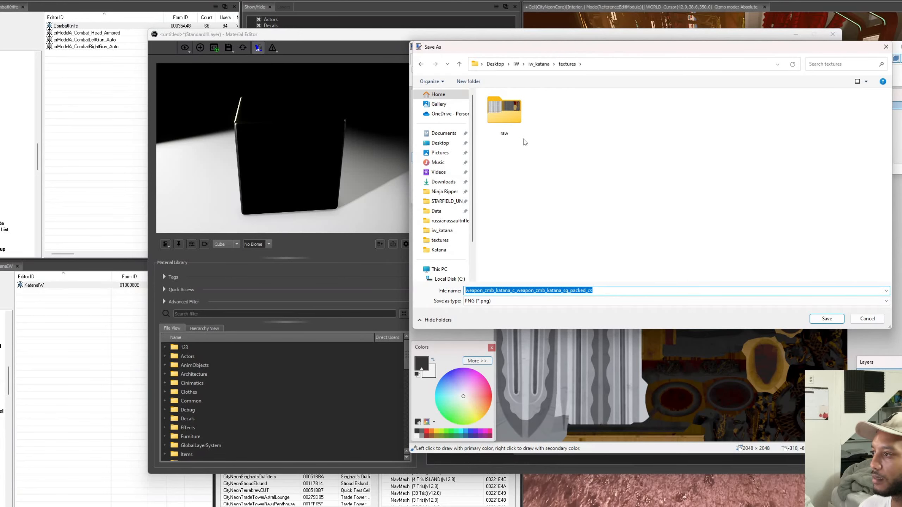
left_click(475, 301)
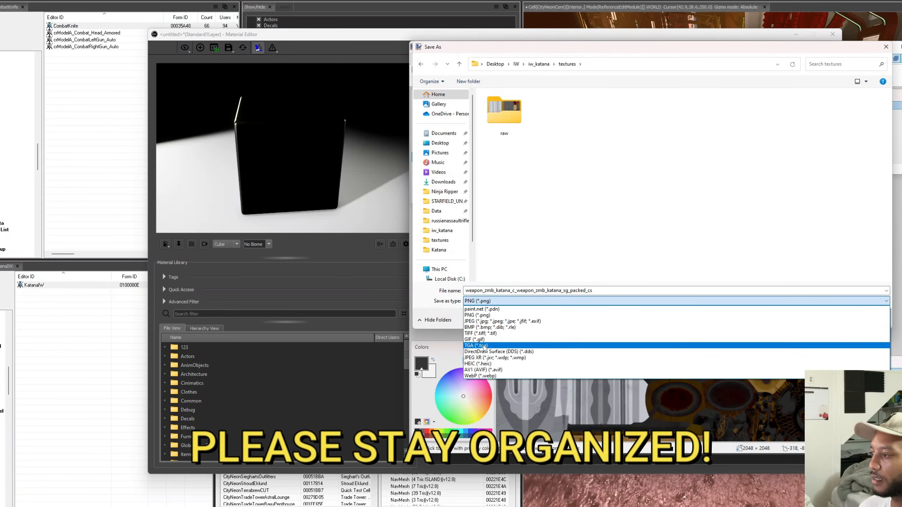
left_click(484, 351)
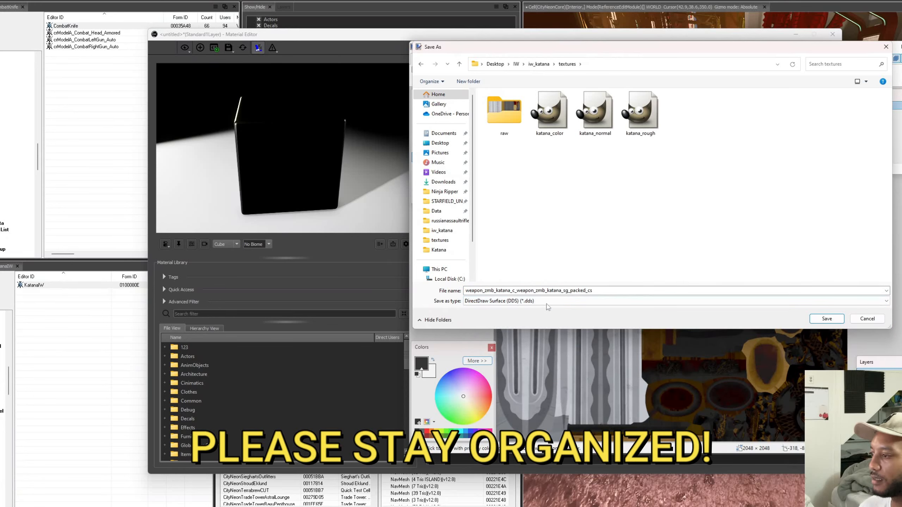
Name the color texture file katana_color, reusing the existing file's name, and agree to replace that file
left_click(550, 131)
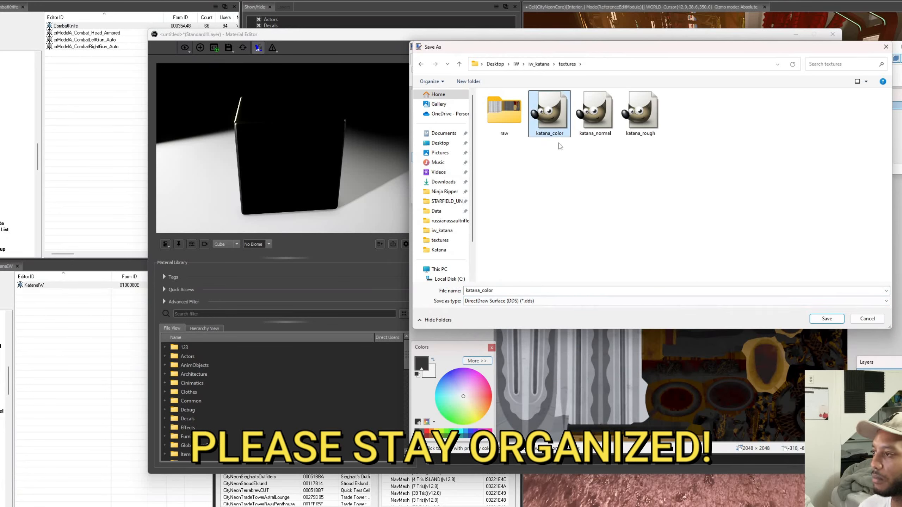
double_click(472, 290)
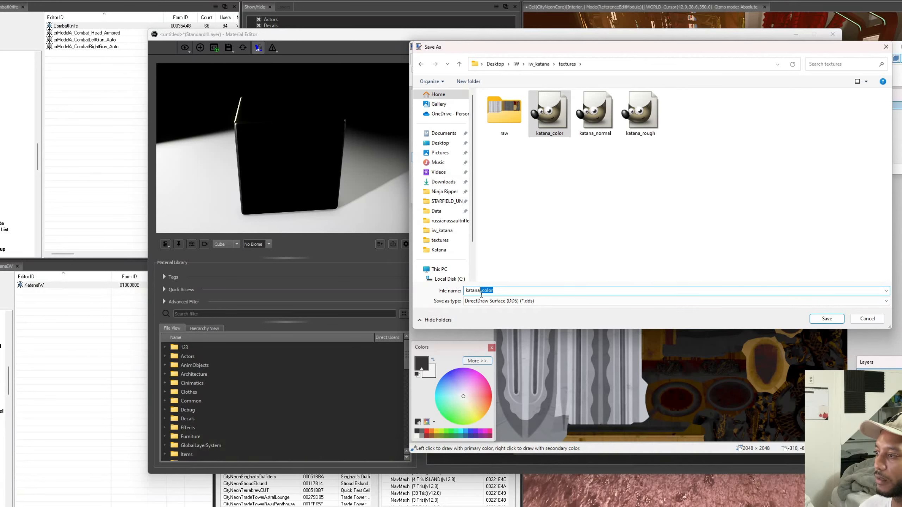
left_click(502, 291)
left_click(826, 319)
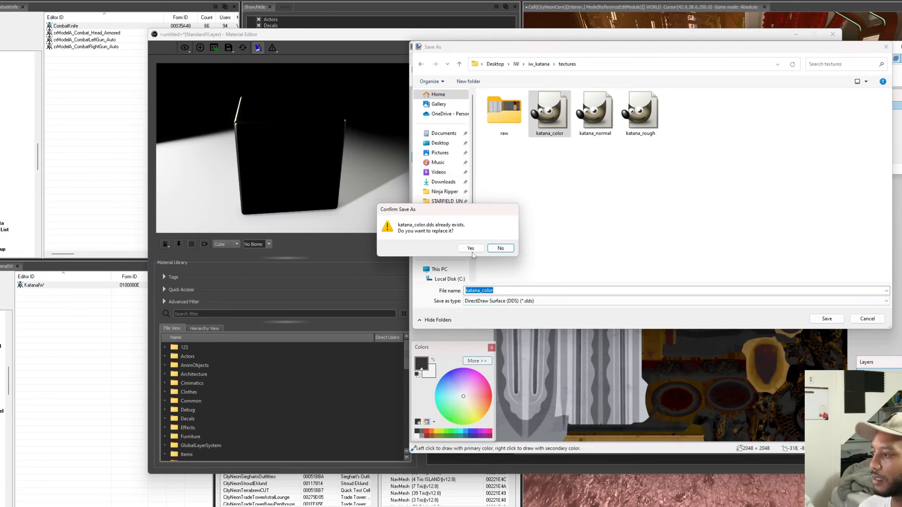
left_click(470, 249)
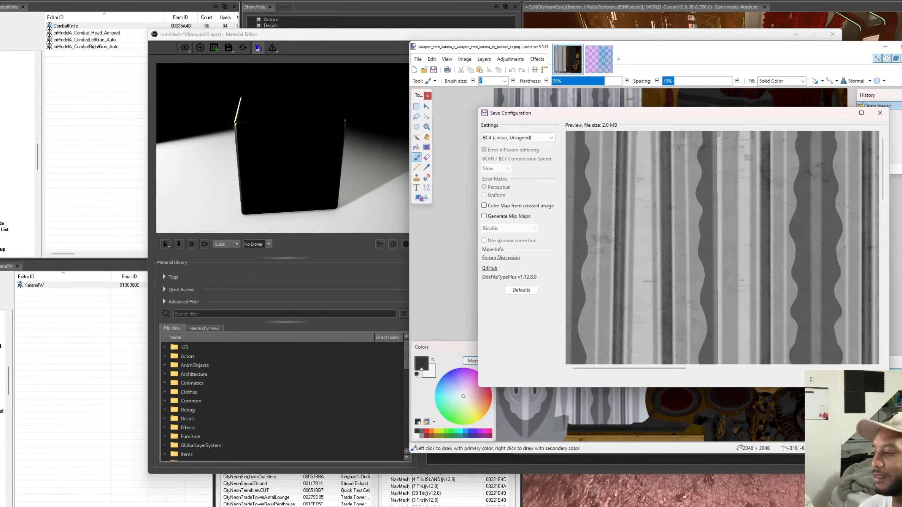
Switch to the browser's Starfield Texture Formats post and read which formats apply to color, ao, metal, rough and opacity maps
key("alt+Tab")
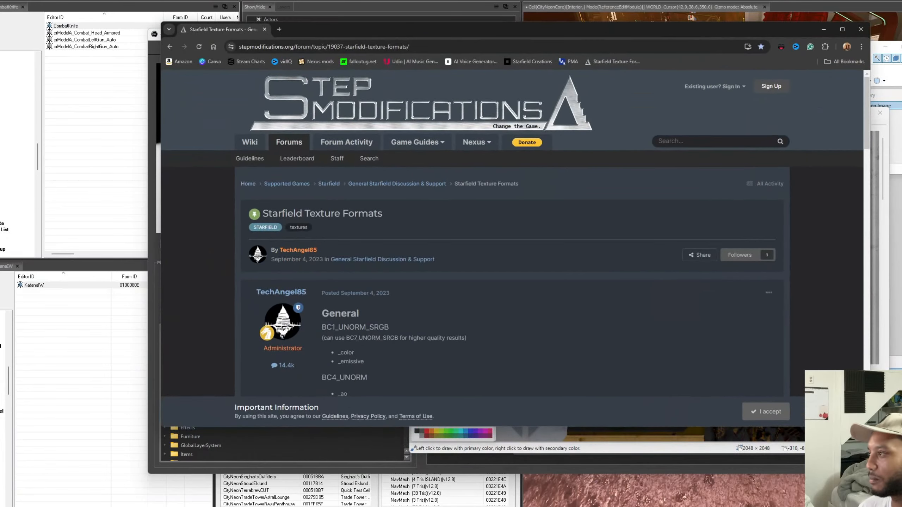
double_click(413, 30)
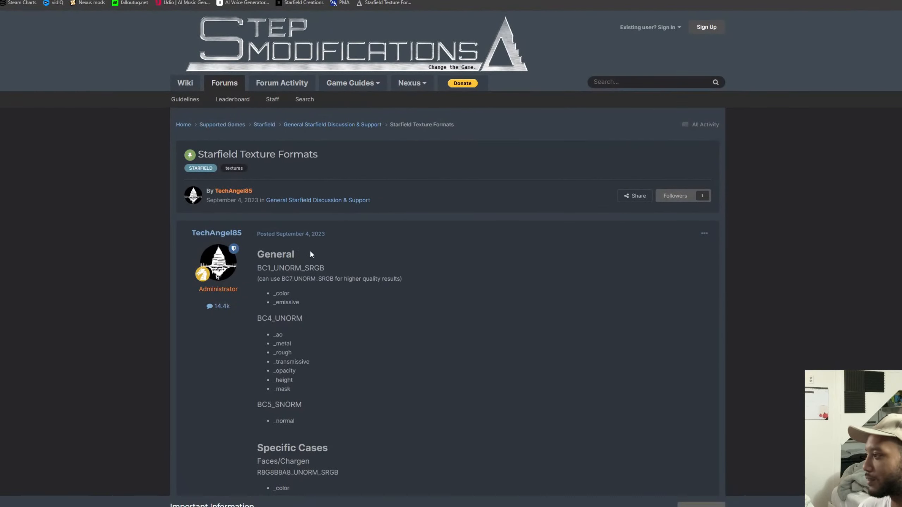
scroll(310, 254, "down", 3)
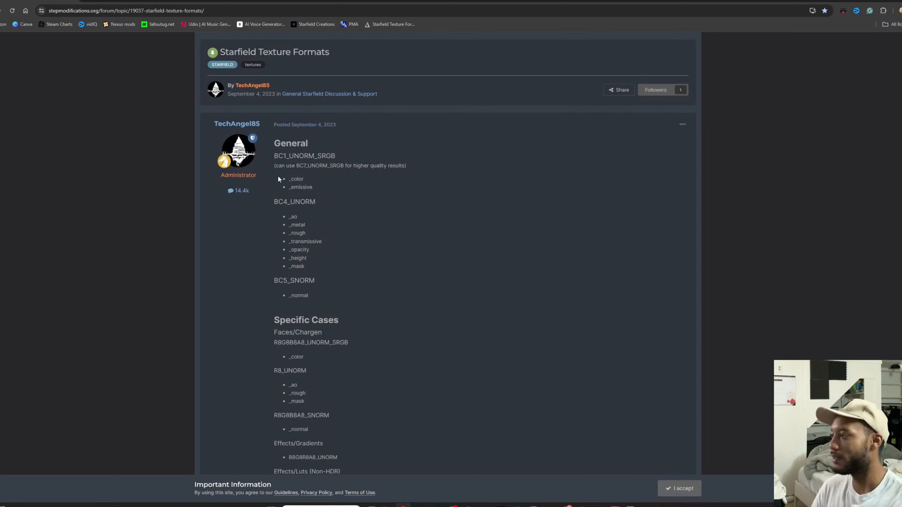
left_click_drag(272, 152, 294, 158)
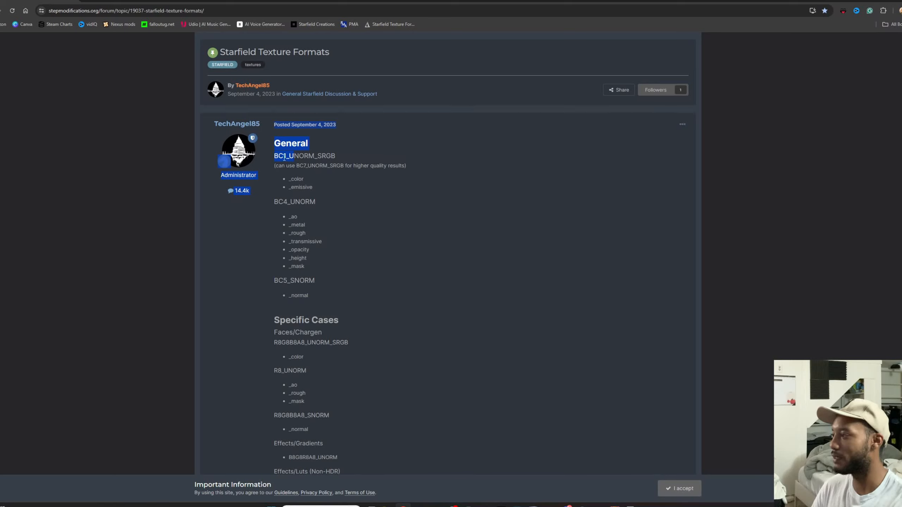
left_click(303, 209)
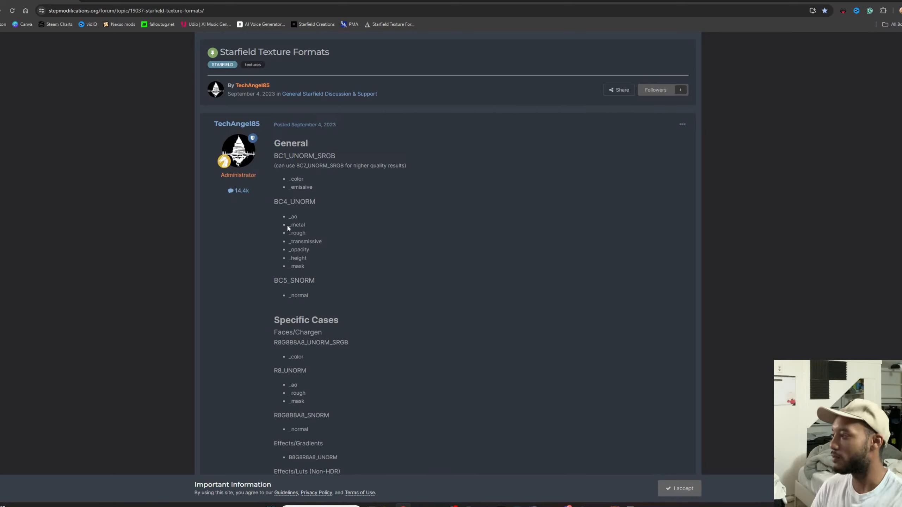
mouse_move(322, 255)
left_mouse_down()
mouse_move(328, 274)
mouse_move(323, 267)
left_mouse_up()
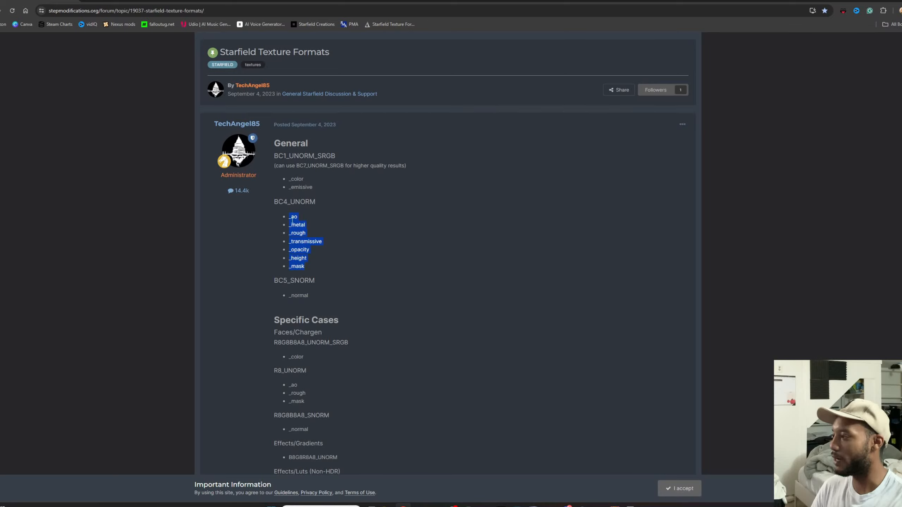
left_click_drag(293, 217, 296, 218)
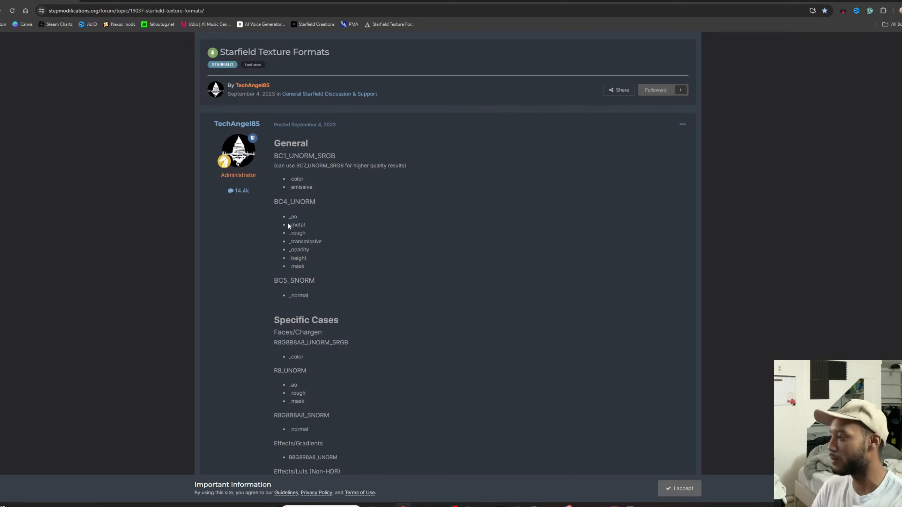
double_click(290, 225)
left_click_drag(310, 250, 287, 250)
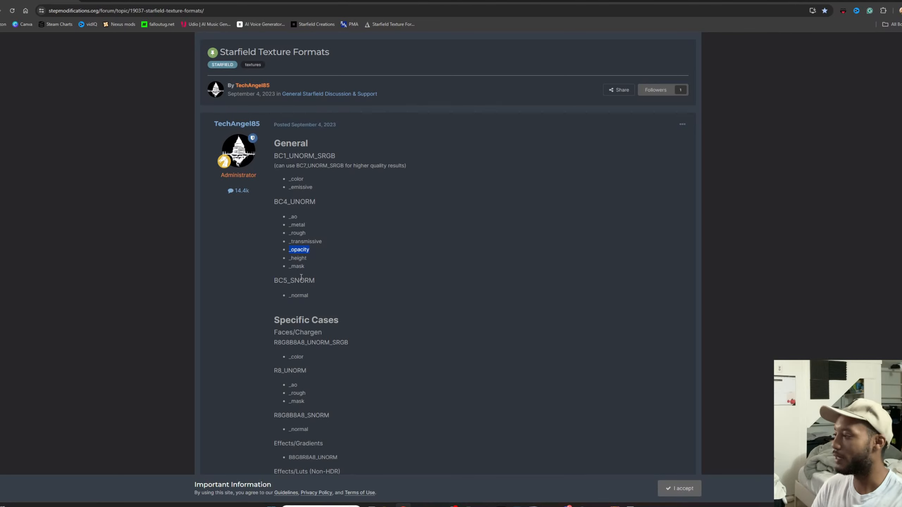
Check the texture slots in the Material Editor, return to the forum post and read the normal map format and specific cases
key("alt+Tab")
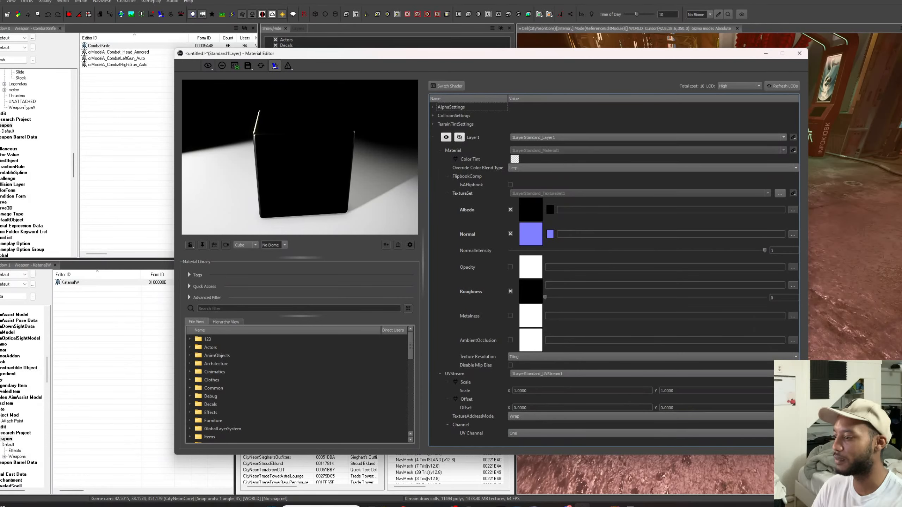
key("alt+Tab")
mouse_move(281, 201)
left_mouse_down()
mouse_move(274, 144)
mouse_move(283, 201)
left_mouse_up()
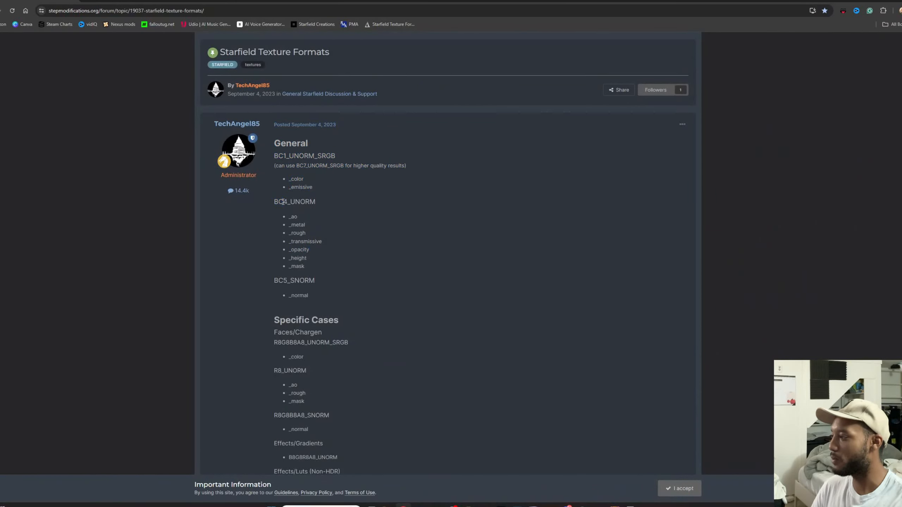
left_click_drag(274, 283, 311, 299)
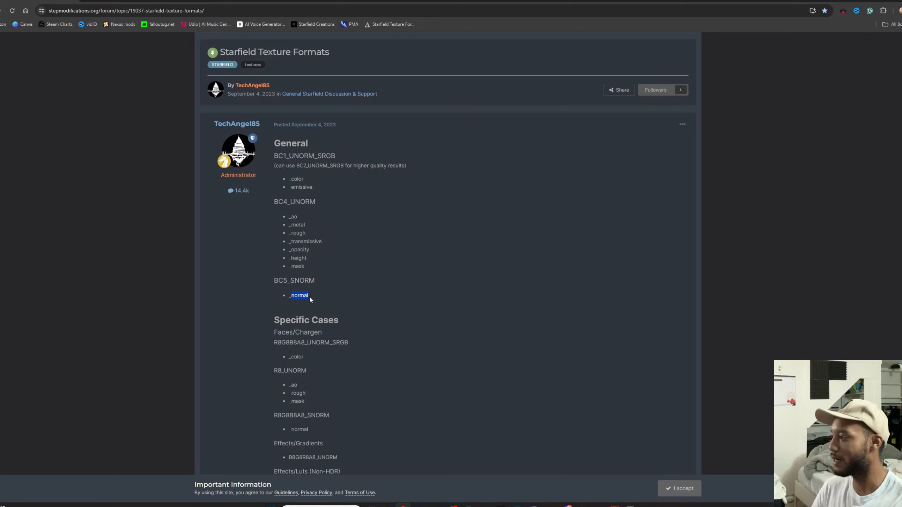
left_click(276, 321)
scroll(279, 324, "down", 2)
scroll(279, 325, "up", 2)
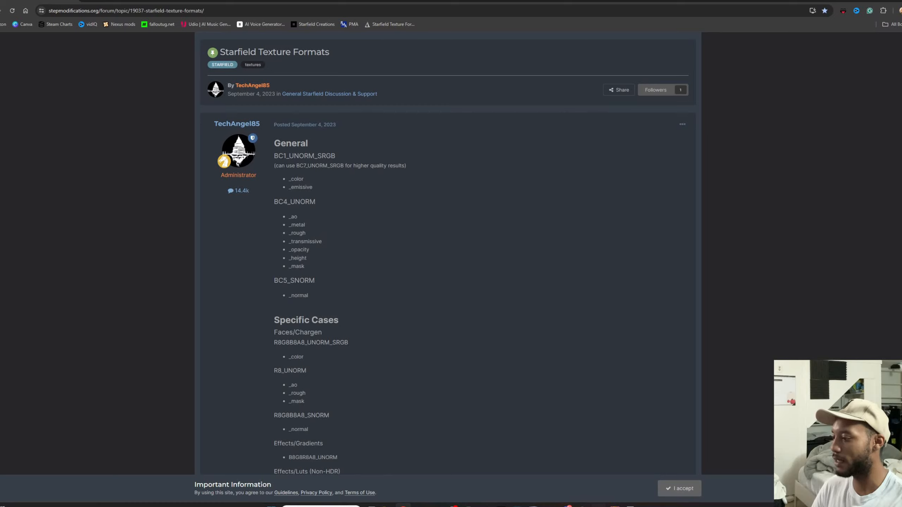
Return to paint.net, set the color texture's DDS format to BC7 (sRGB, DX 11+) and finish saving it
left_click(630, 506)
left_click(607, 485)
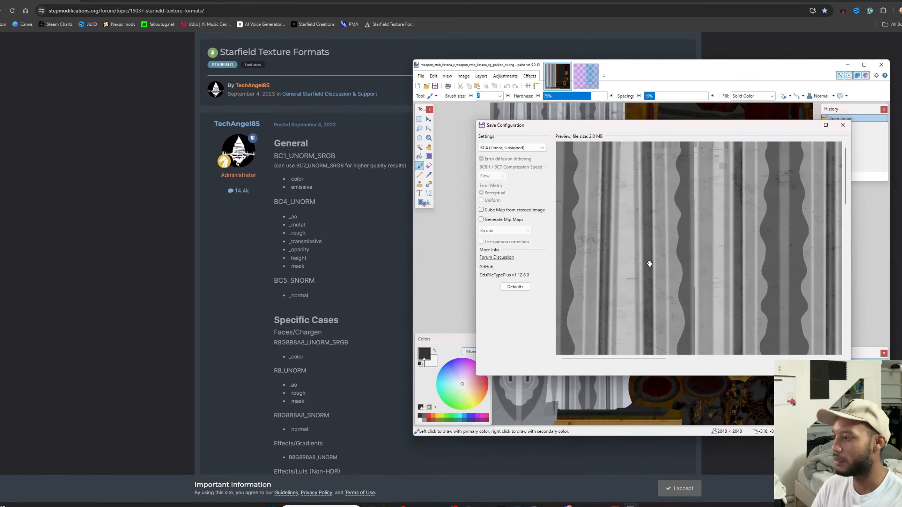
scroll(649, 264, "down", 3)
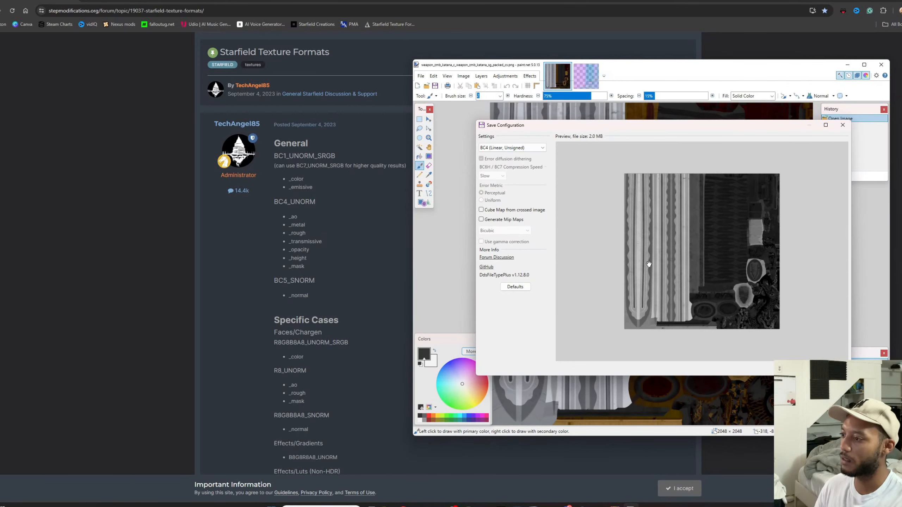
left_click(508, 150)
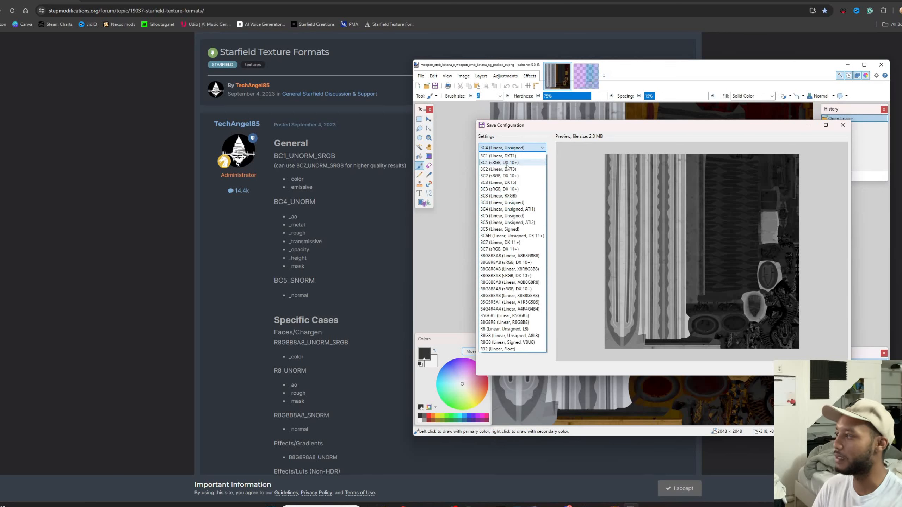
left_click(509, 249)
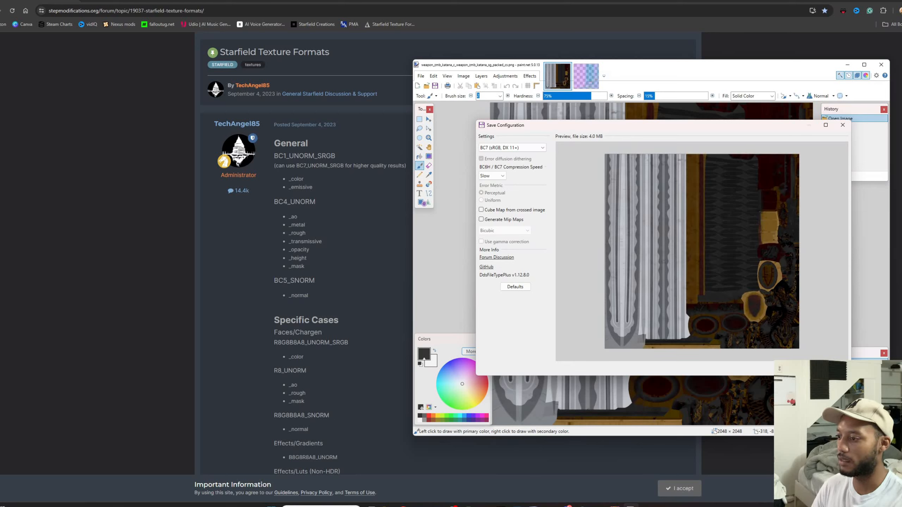
key("Return")
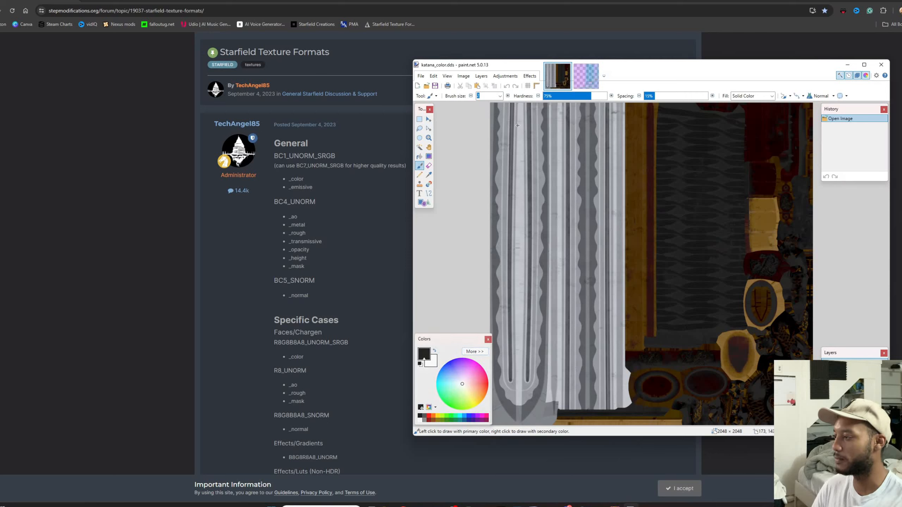
Display the raw normal texture, start saving it under a new name and browse to the Desktop's IW/iw_katana/textures folder
left_click(584, 84)
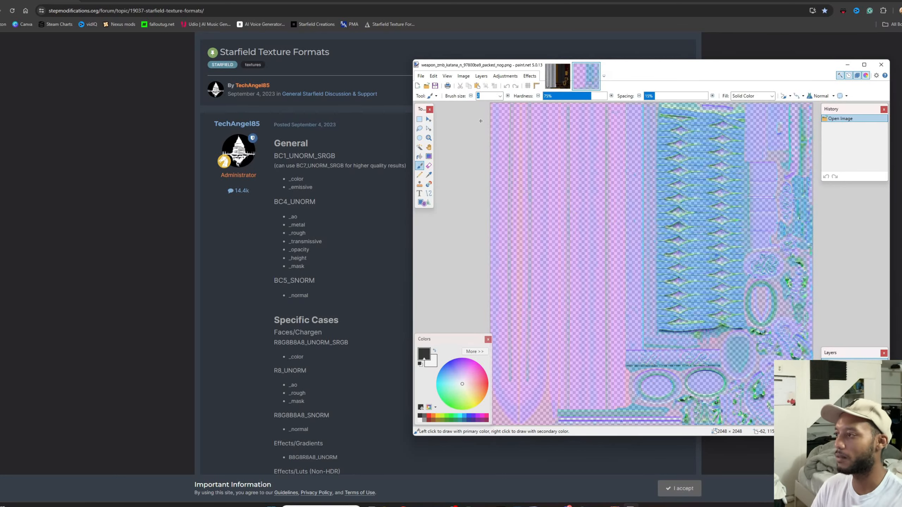
left_click(424, 76)
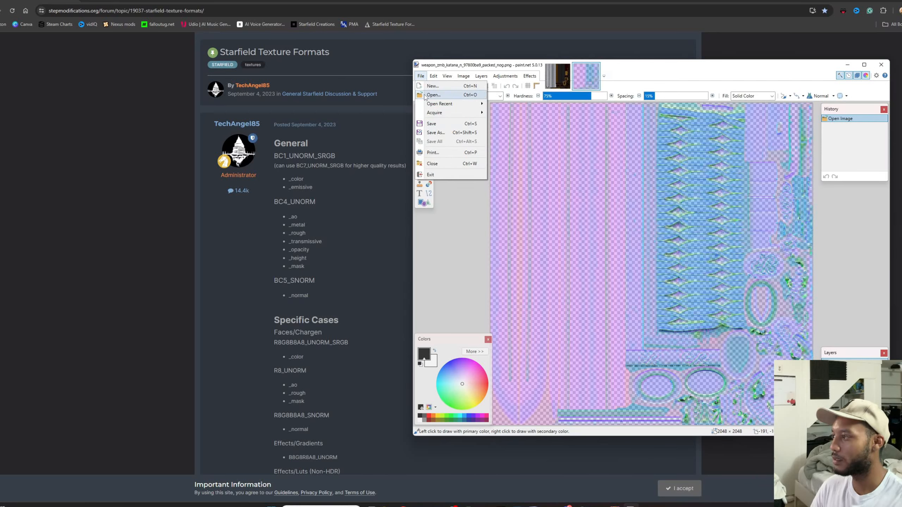
left_click(436, 132)
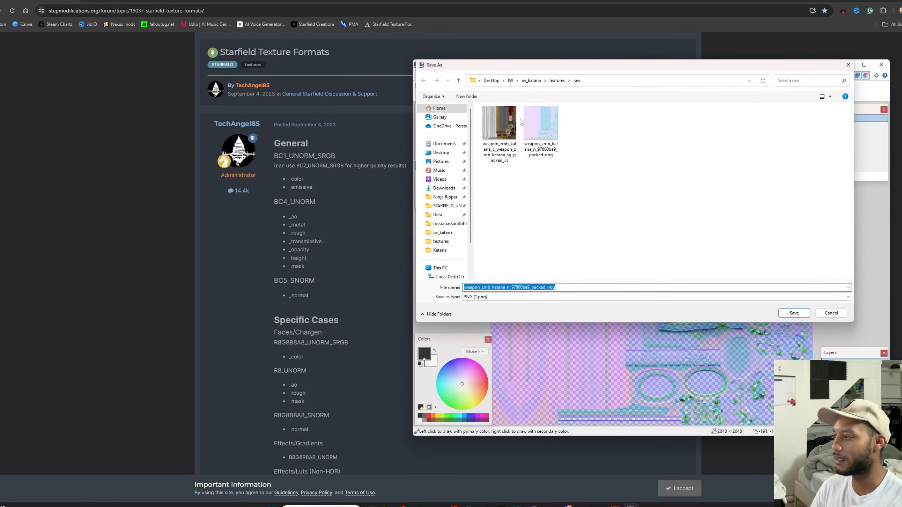
left_click(441, 155)
double_click(492, 119)
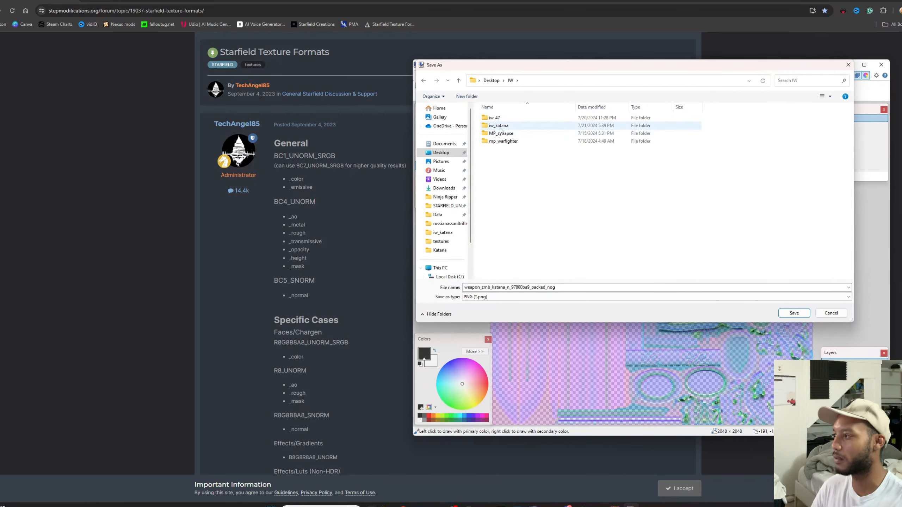
double_click(499, 126)
double_click(499, 126)
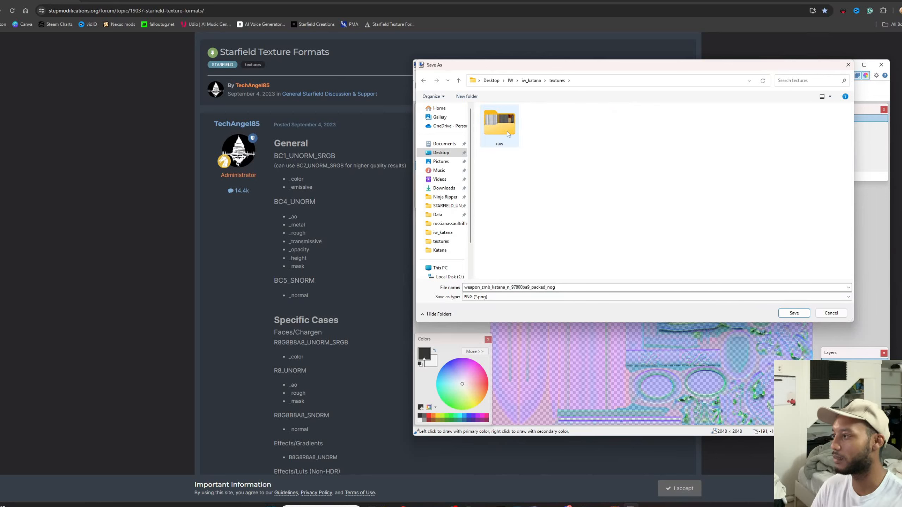
Set the file type to DirectDraw Surface (DDS) and save the normal texture as katana_normal, replacing the existing file
left_click(491, 297)
left_click(494, 342)
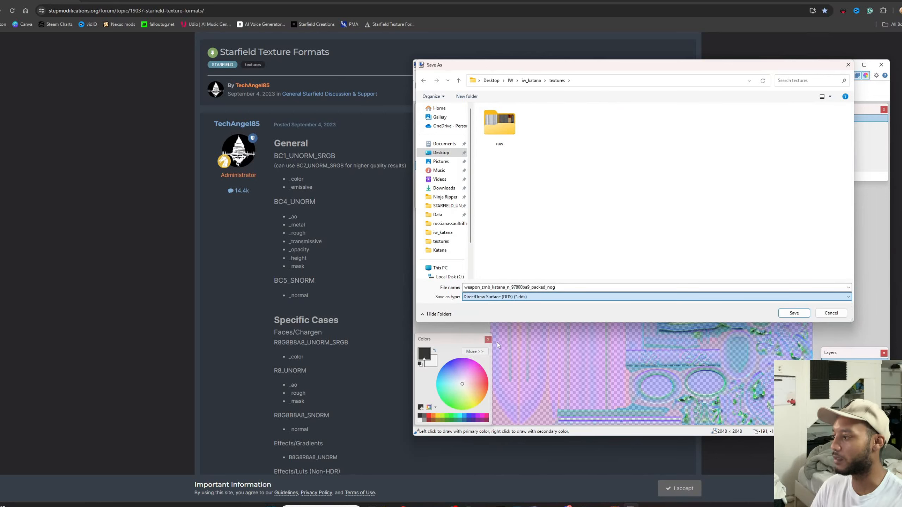
left_click(577, 128)
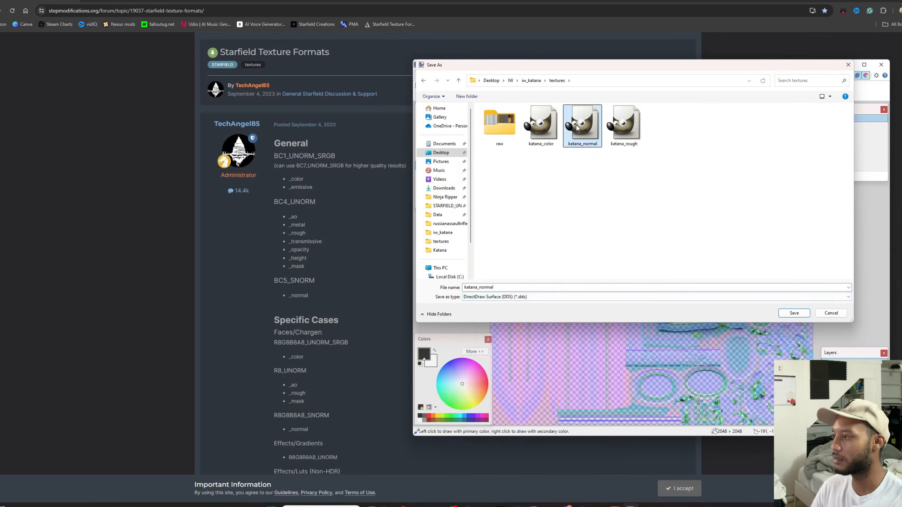
left_click(508, 287)
left_click(508, 288)
left_click(794, 313)
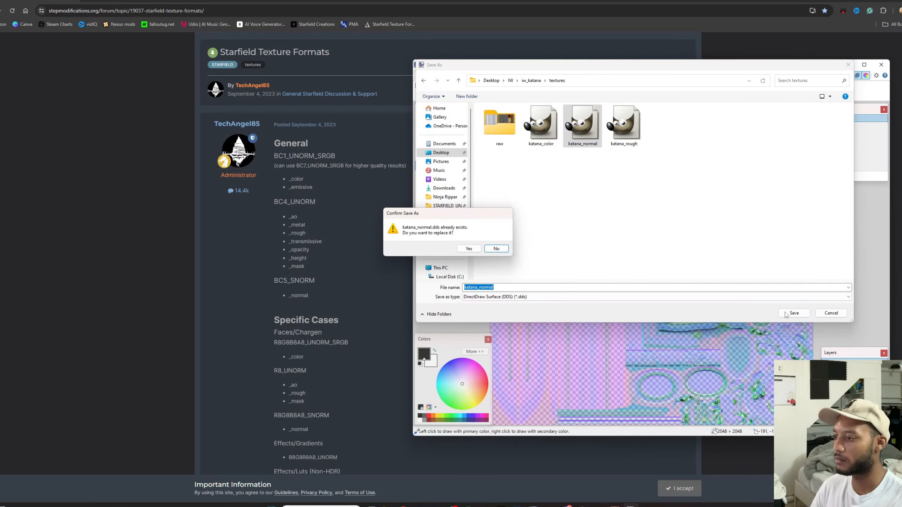
left_click(468, 248)
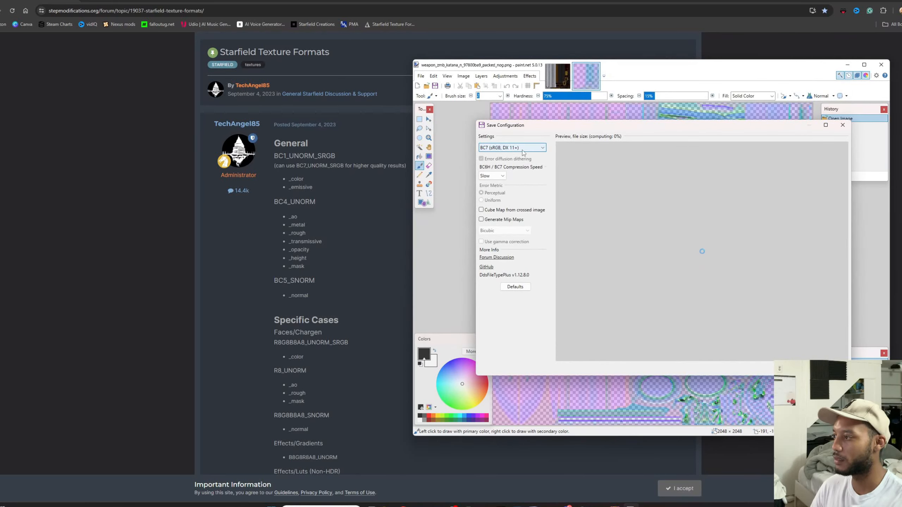
Set the normal texture's DDS format to BC5 (Linear, Signed) and finish saving it
scroll(632, 224, "down", 5)
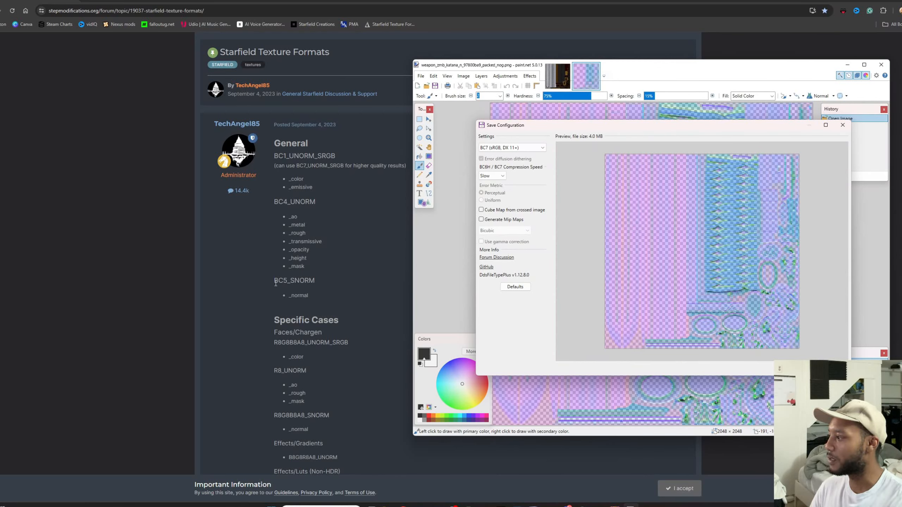
left_click(528, 148)
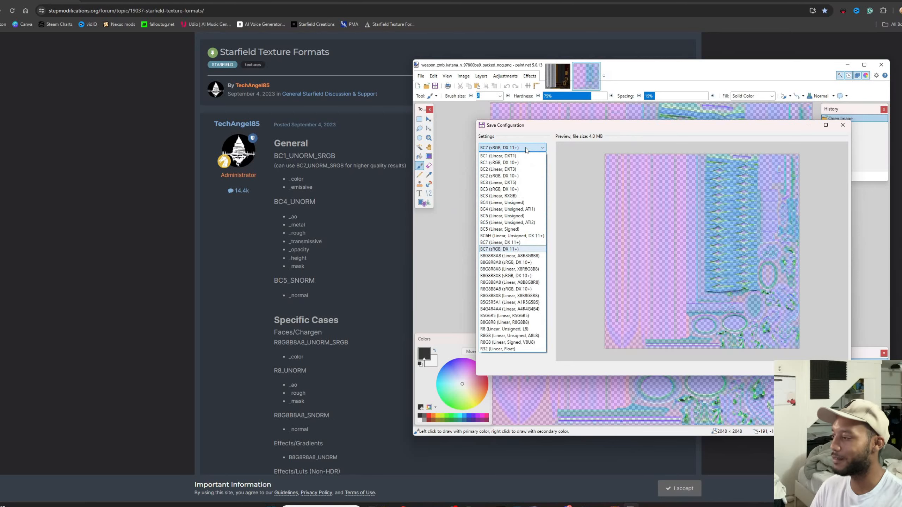
left_click(501, 230)
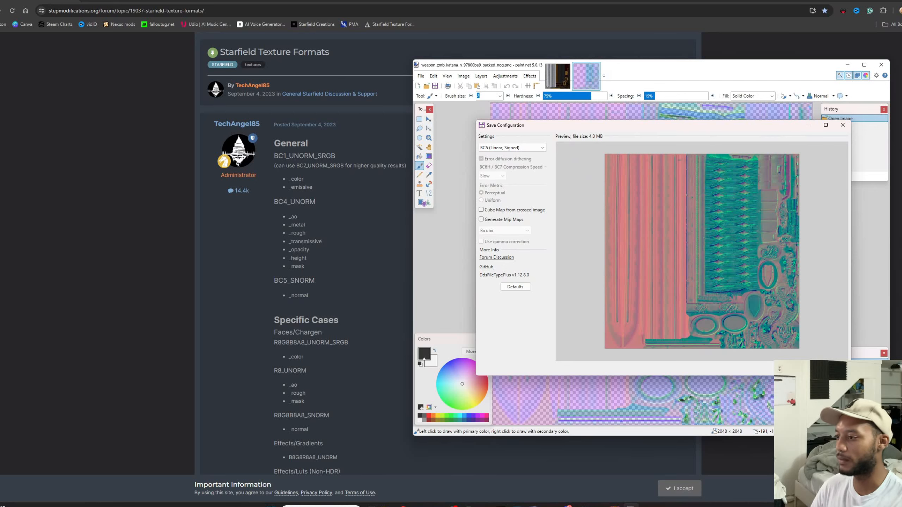
left_click(794, 368)
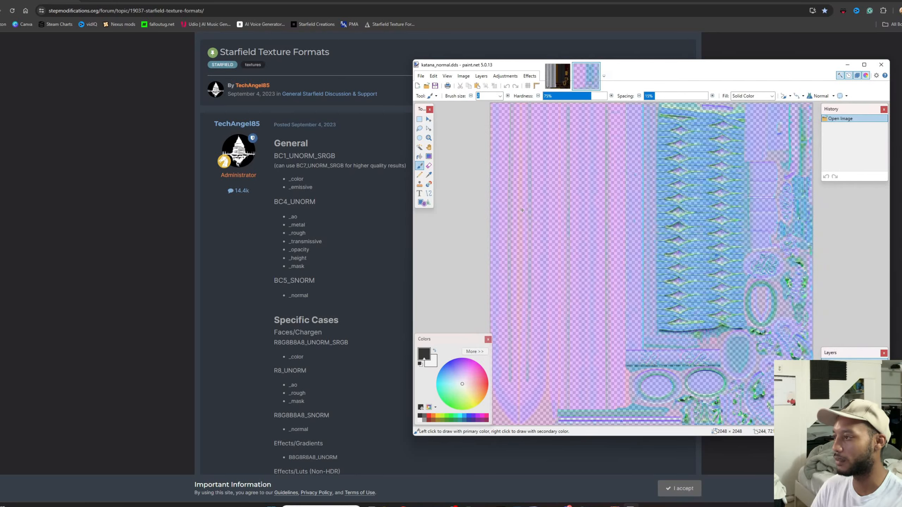
Display the color texture and start saving a copy of it under the name katana_rough in the textures folder
left_click(557, 76)
mouse_move(597, 505)
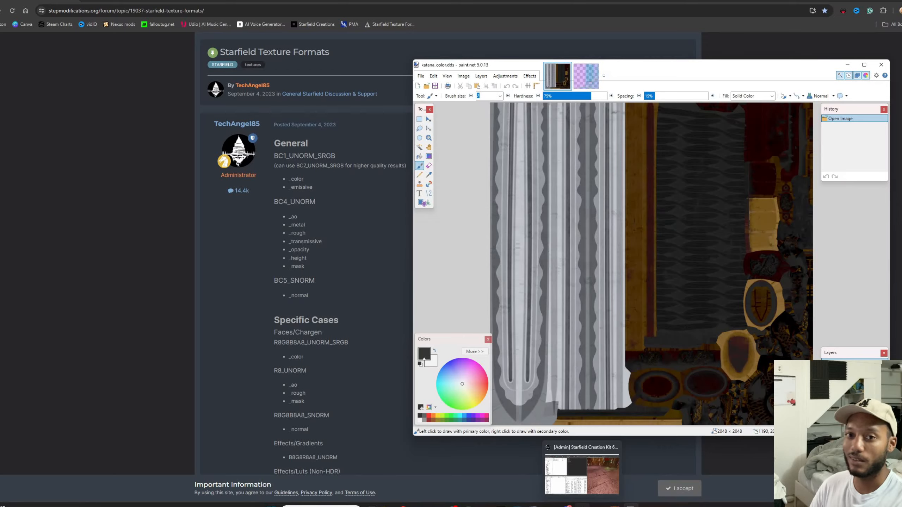
left_click(583, 475)
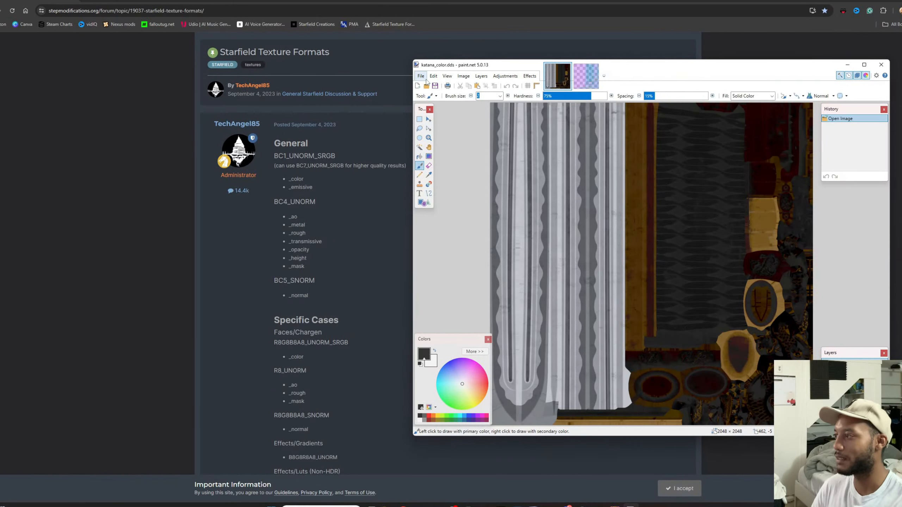
left_click(420, 76)
left_click(442, 133)
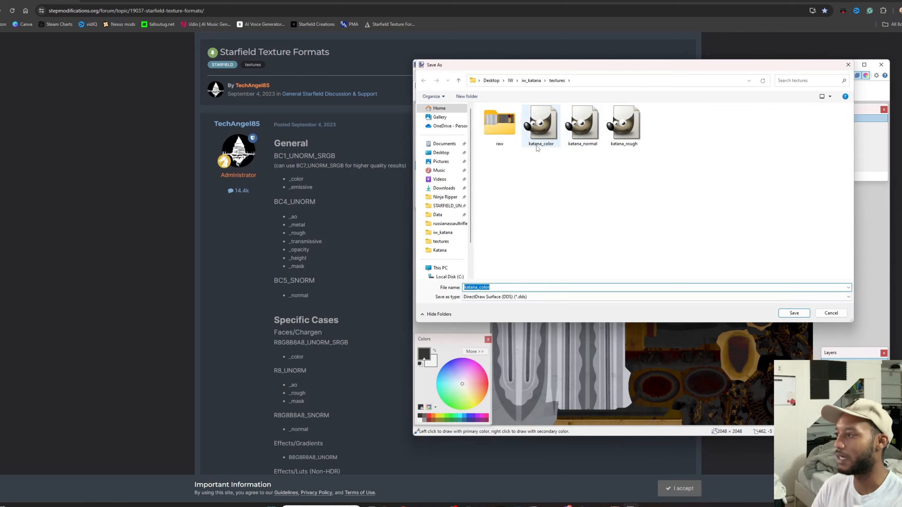
left_click(622, 144)
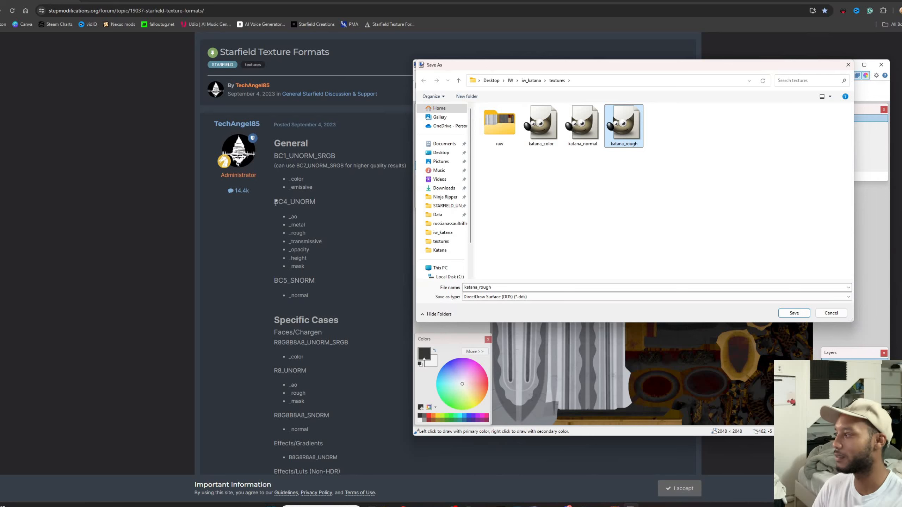
Check the BC4_UNORM entry in the forum post, return to paint.net and replace the existing katana_rough.dds
left_click_drag(271, 202, 289, 202)
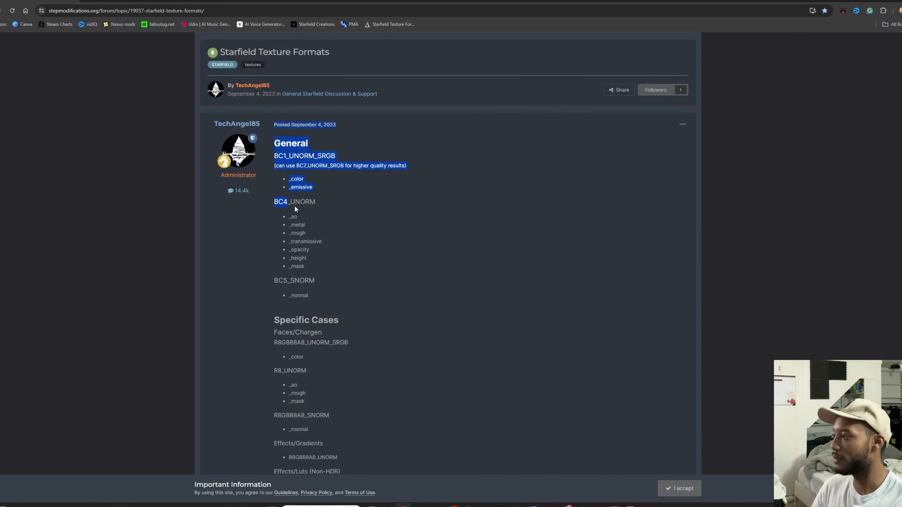
mouse_move(631, 505)
left_click(653, 472)
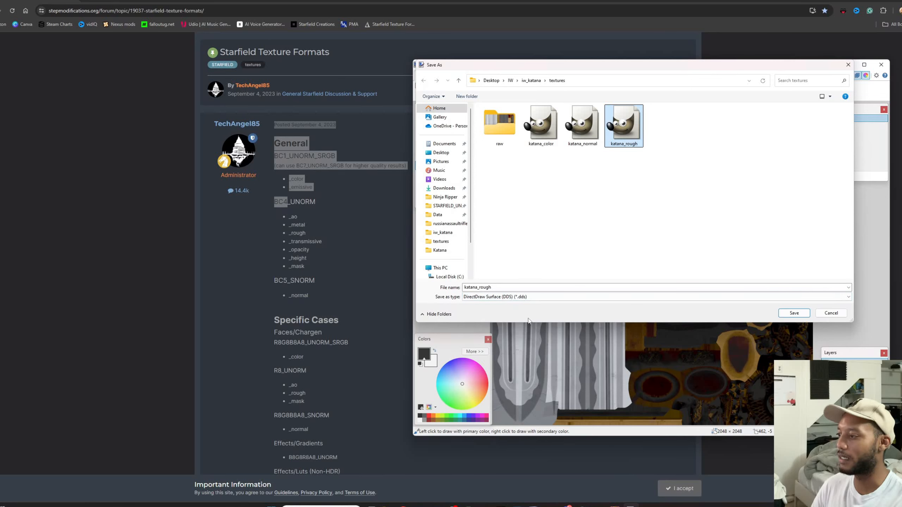
left_click(795, 315)
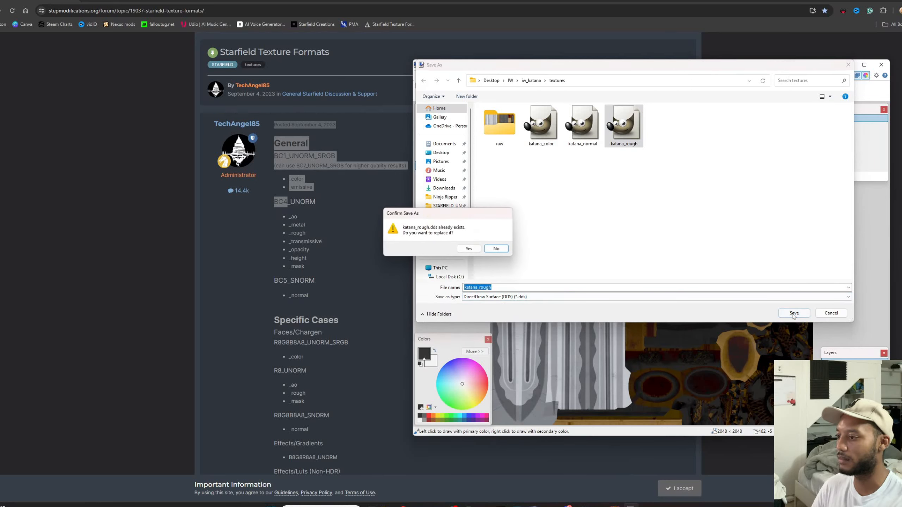
left_click(468, 249)
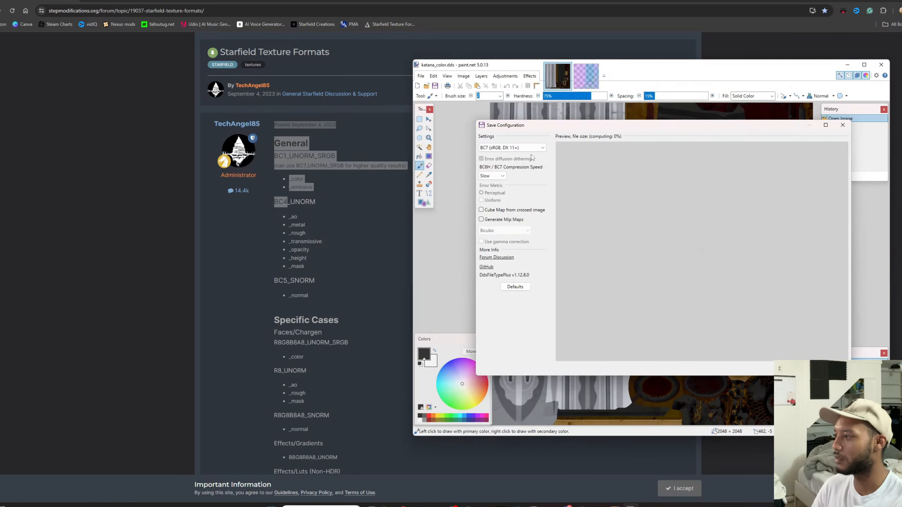
Set the rough texture's DDS format to BC4 (Linear, Unsigned, ATI1) and finish saving it
scroll(664, 231, "down", 5)
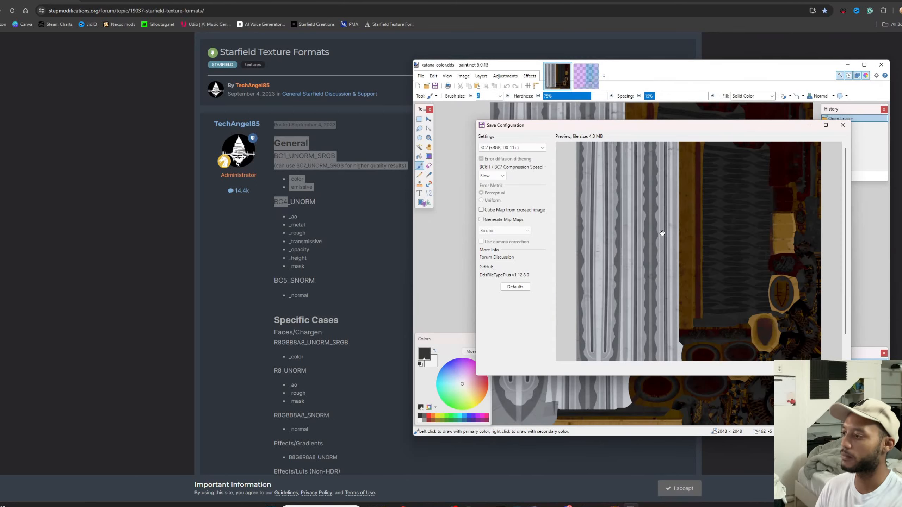
left_click(508, 148)
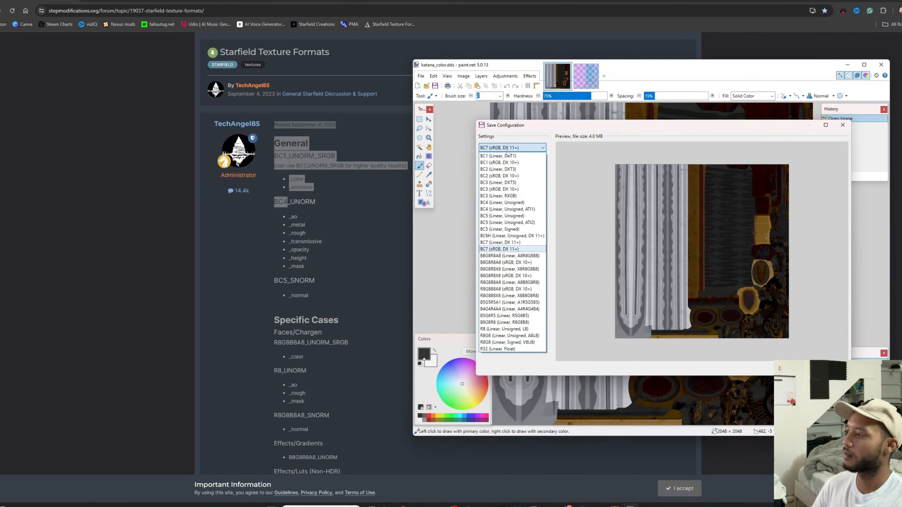
left_click(512, 209)
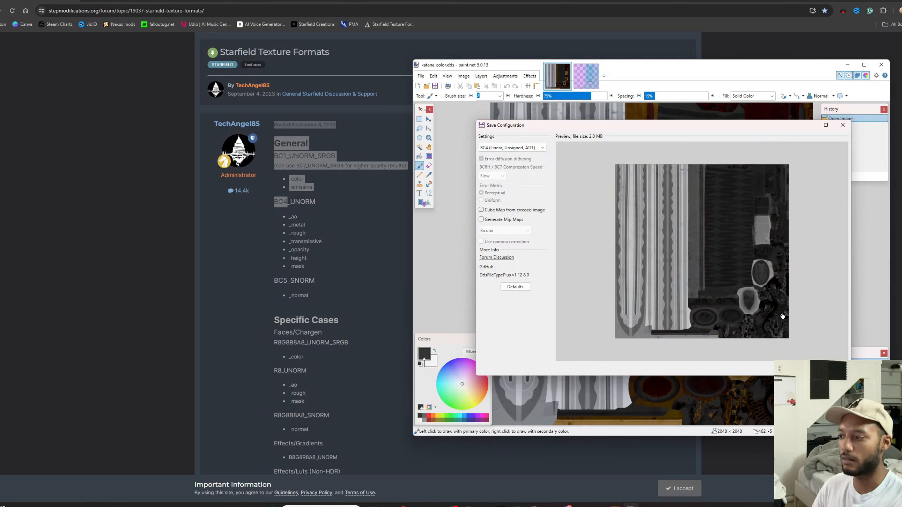
key("Return")
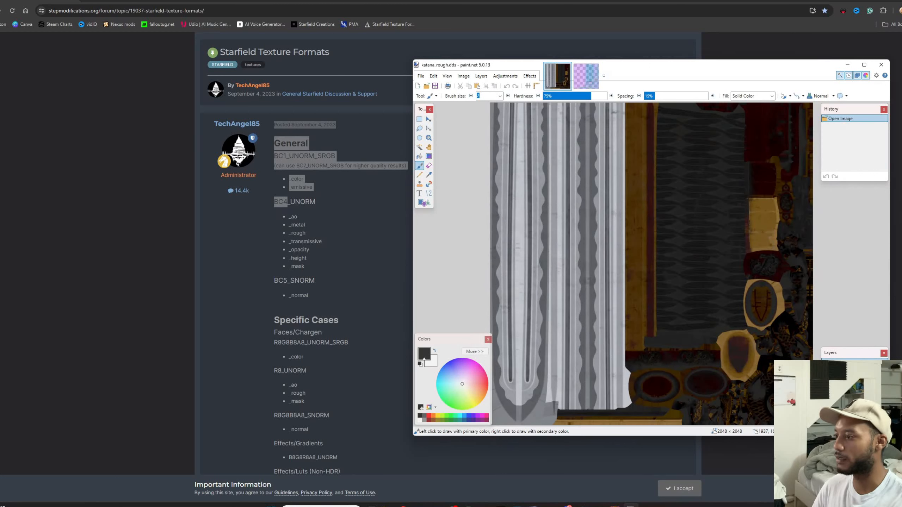
Switch to File Explorer and copy katana_color, katana_normal and katana_rough from the Desktop's IW/iw_katana/textures into Starfield's Data/textures/iw_katana_textures folder
mouse_move(387, 506)
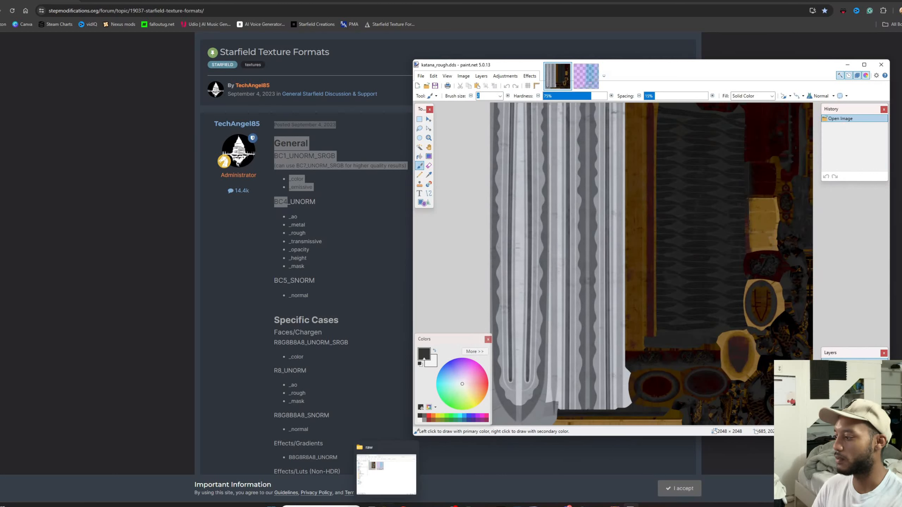
left_click(387, 474)
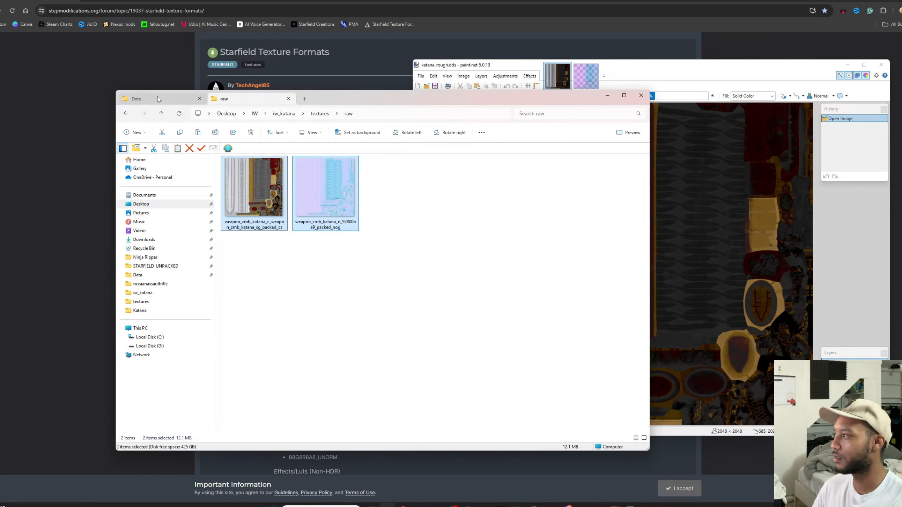
left_click(320, 113)
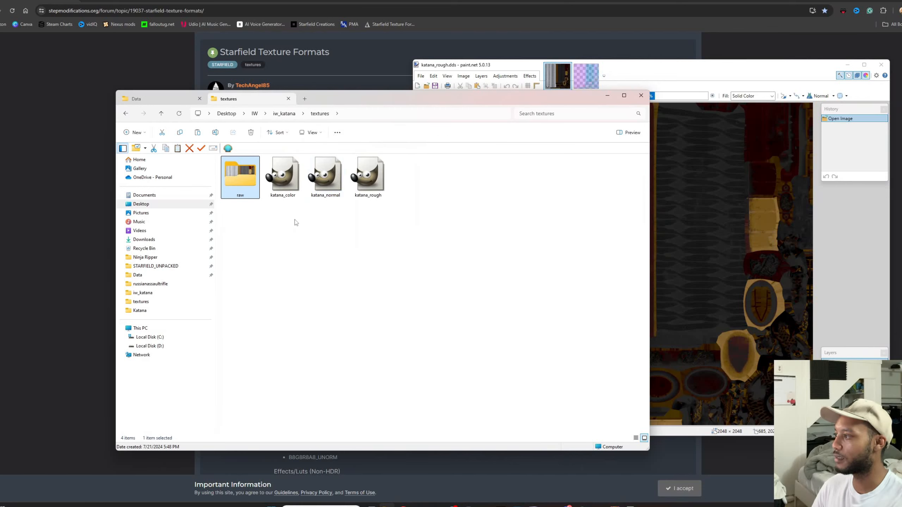
left_click_drag(285, 216, 392, 157)
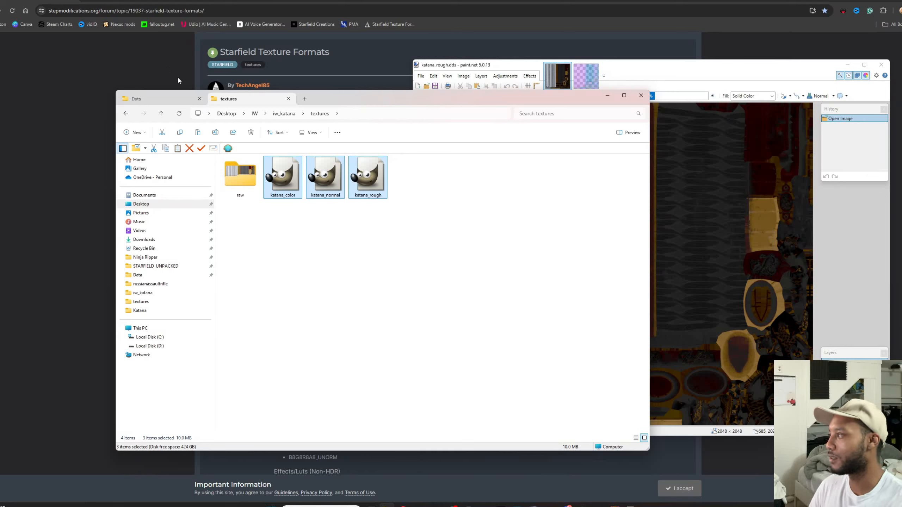
left_click(155, 101)
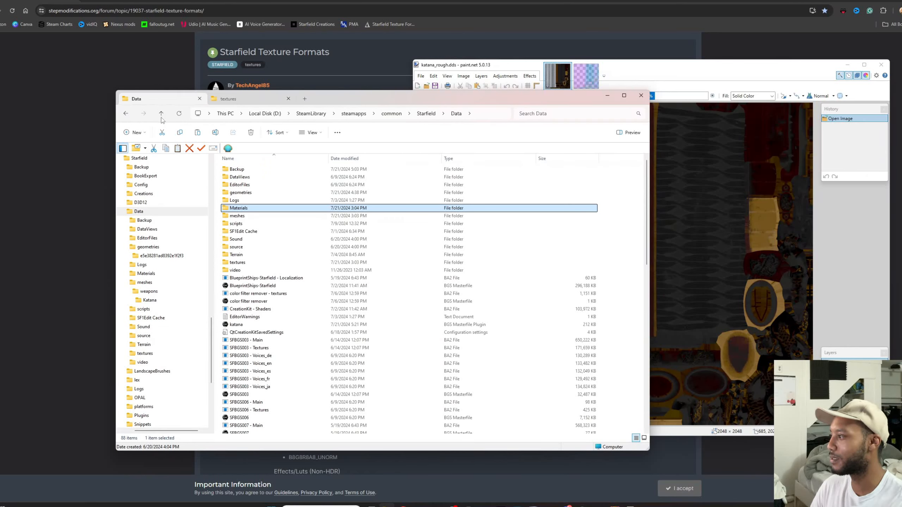
left_click(238, 265)
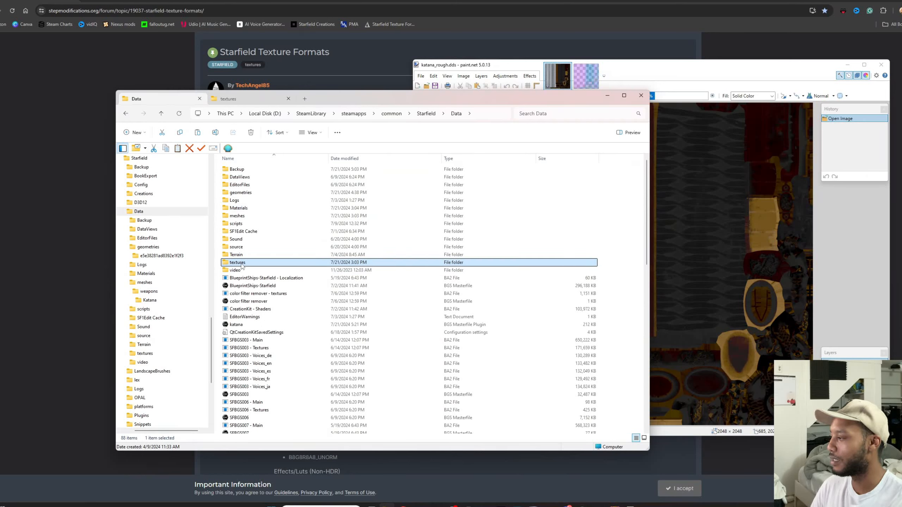
double_click(242, 265)
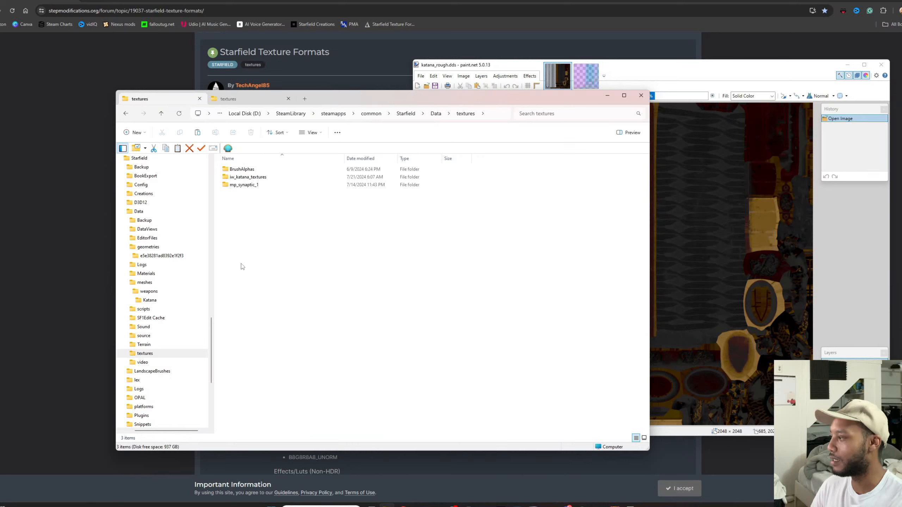
left_click(240, 180)
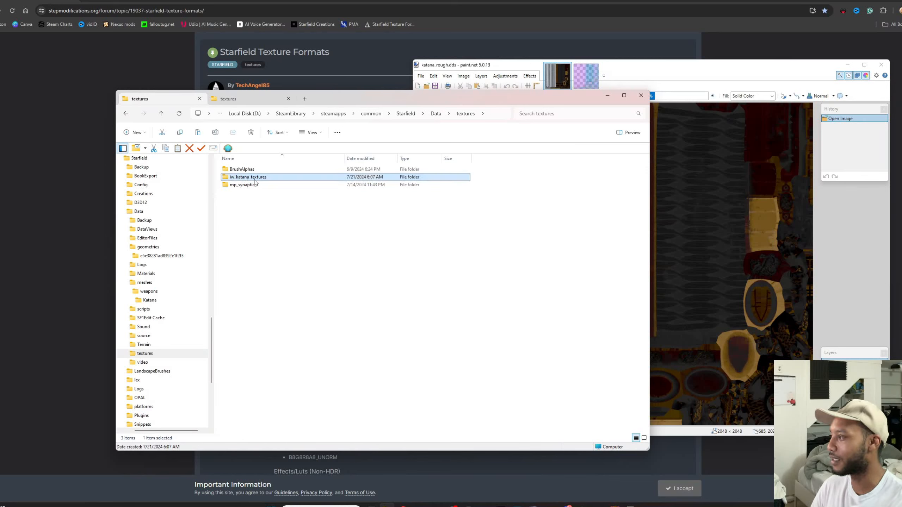
double_click(256, 180)
left_click(249, 98)
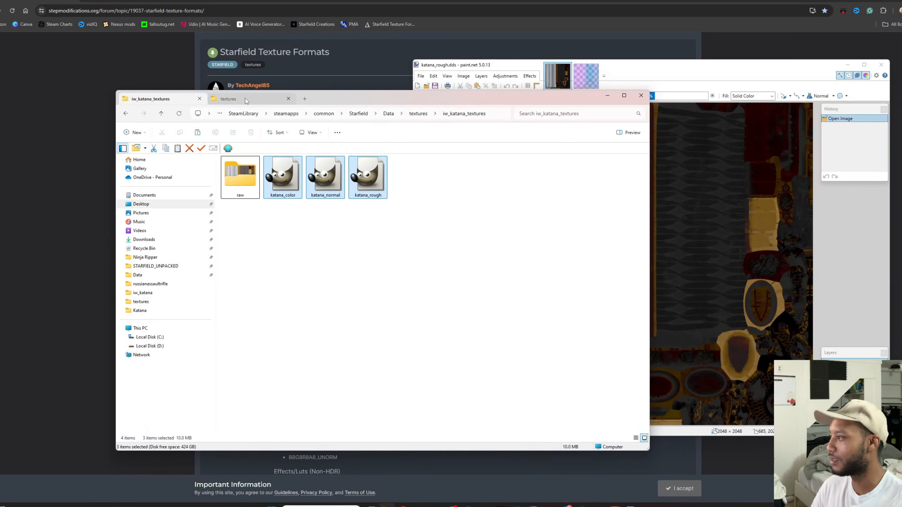
left_click_drag(283, 177, 297, 243)
left_click(390, 192)
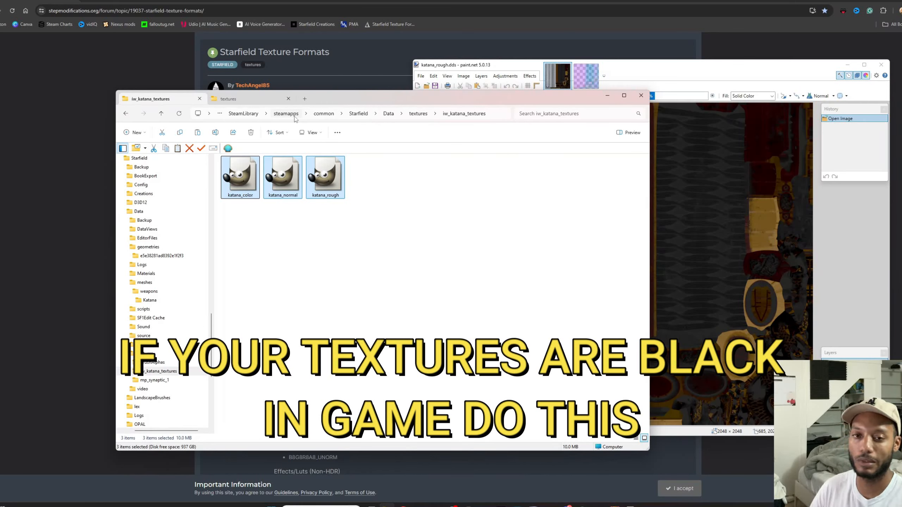
Open the Textures folder under Documents/My Games/Starfield/Data in a separate File Explorer tab
left_click(304, 99)
left_click(144, 195)
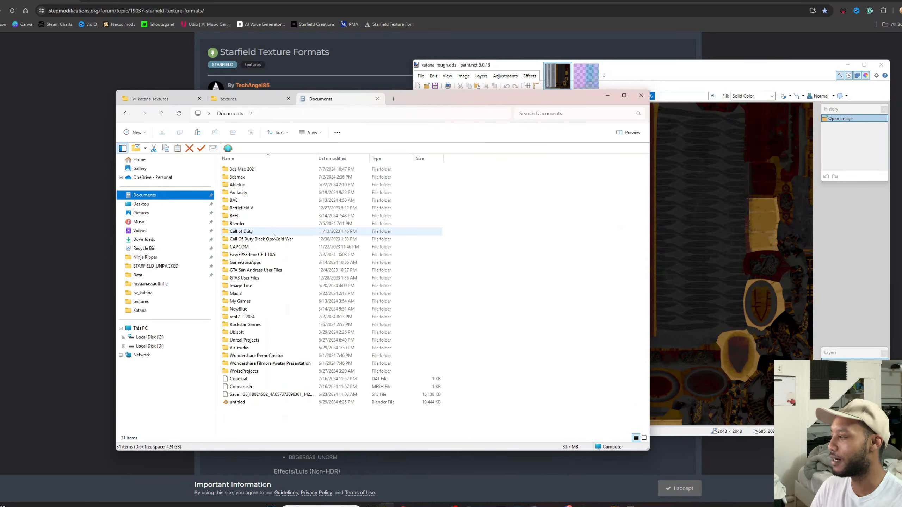
double_click(240, 301)
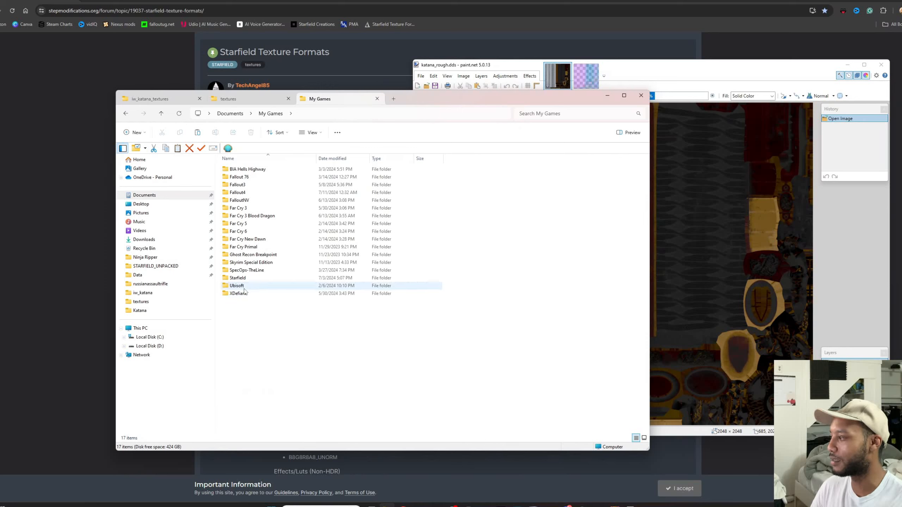
double_click(238, 278)
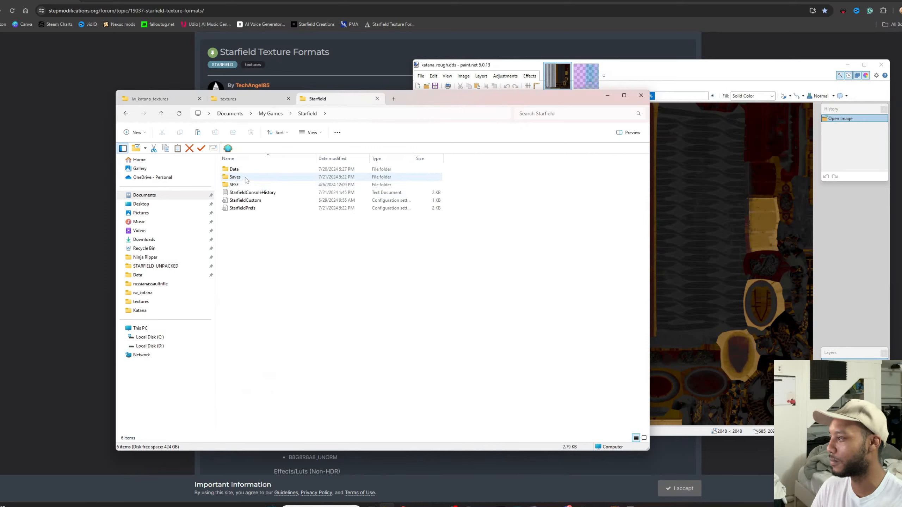
double_click(247, 170)
double_click(249, 184)
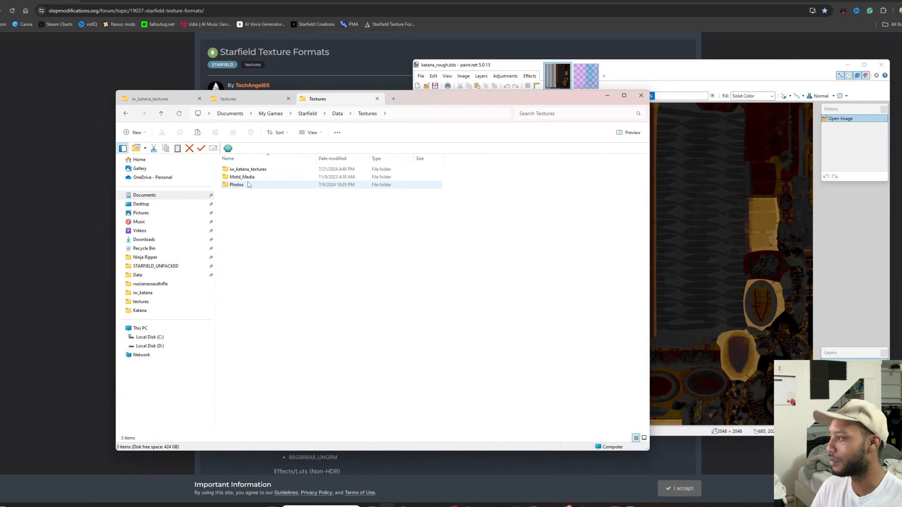
Compare the Desktop, Steam and Documents texture folders, checking the Documents path and where iw_katana_textures sits in each game location
left_click(214, 99)
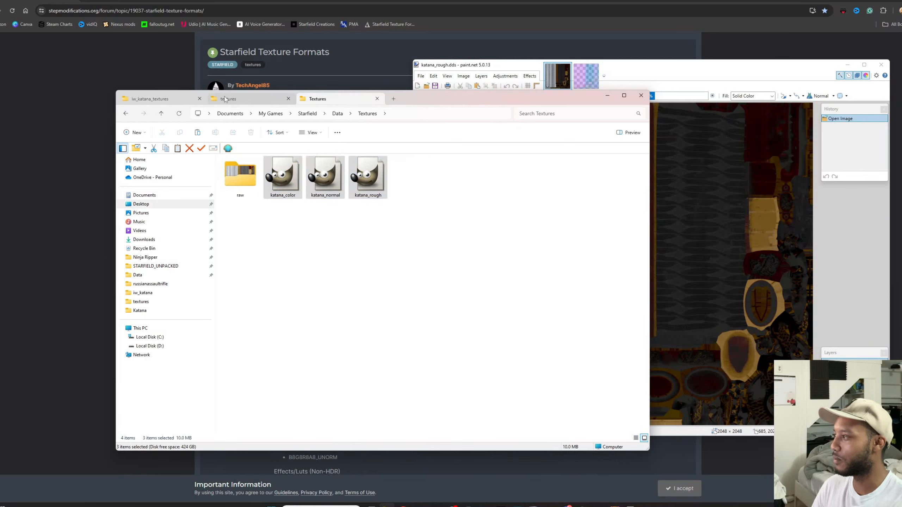
left_click(176, 102)
key("alt+Left")
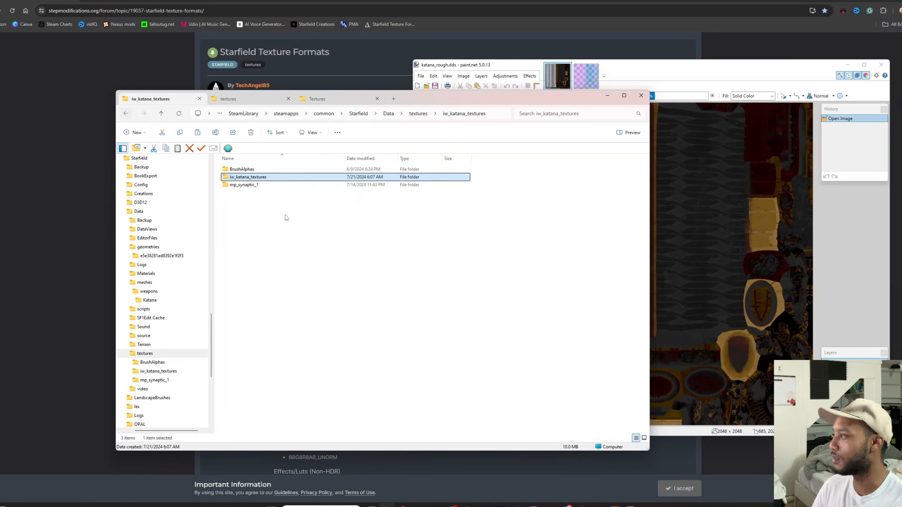
left_click(322, 100)
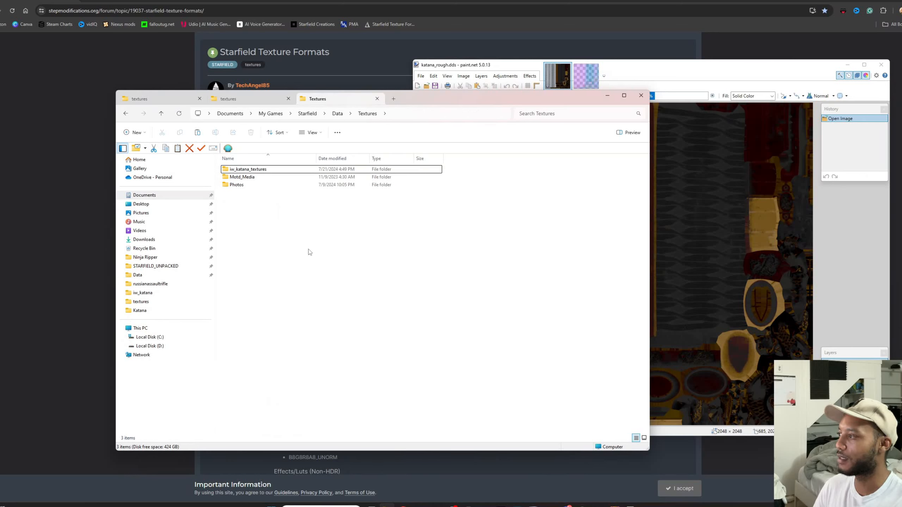
left_click(396, 115)
left_click_drag(386, 115, 300, 115)
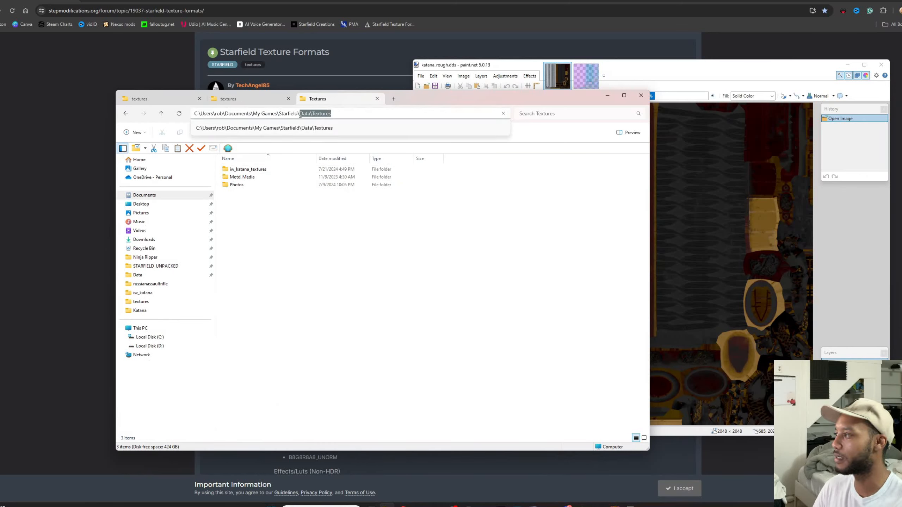
left_click(300, 196)
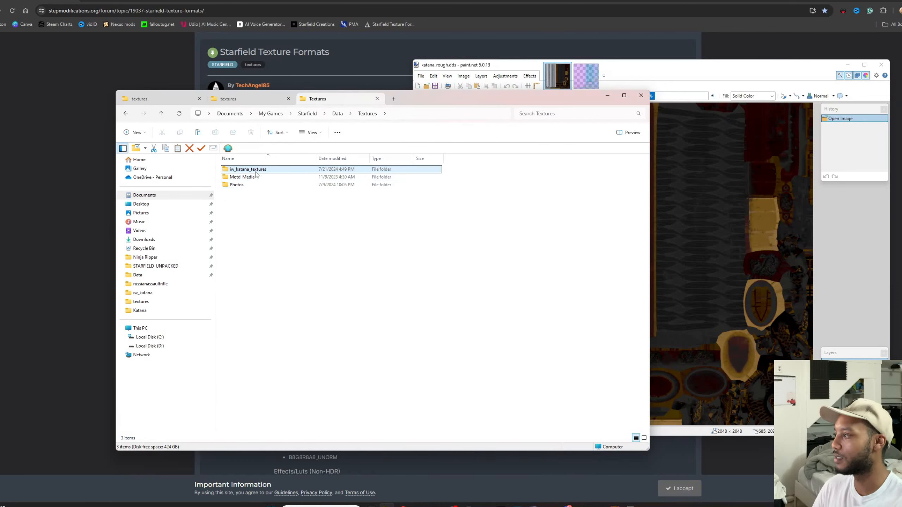
left_click(234, 101)
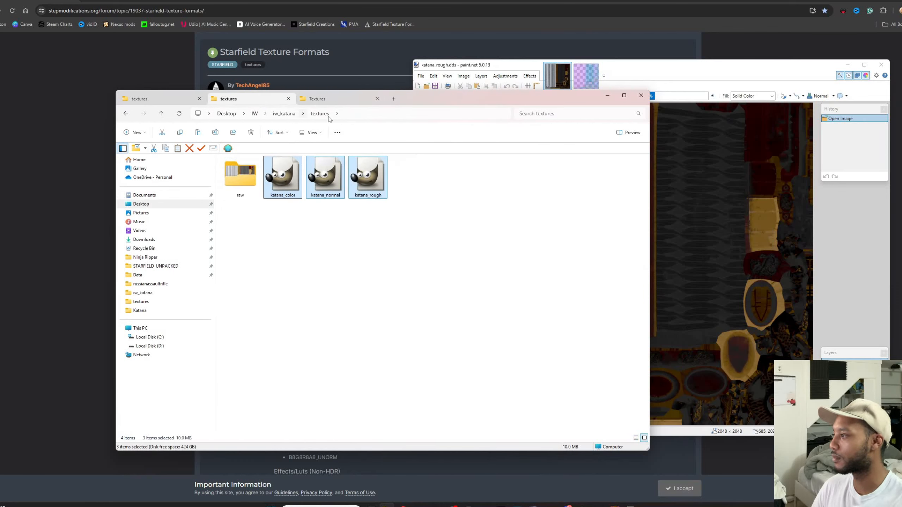
left_click(166, 100)
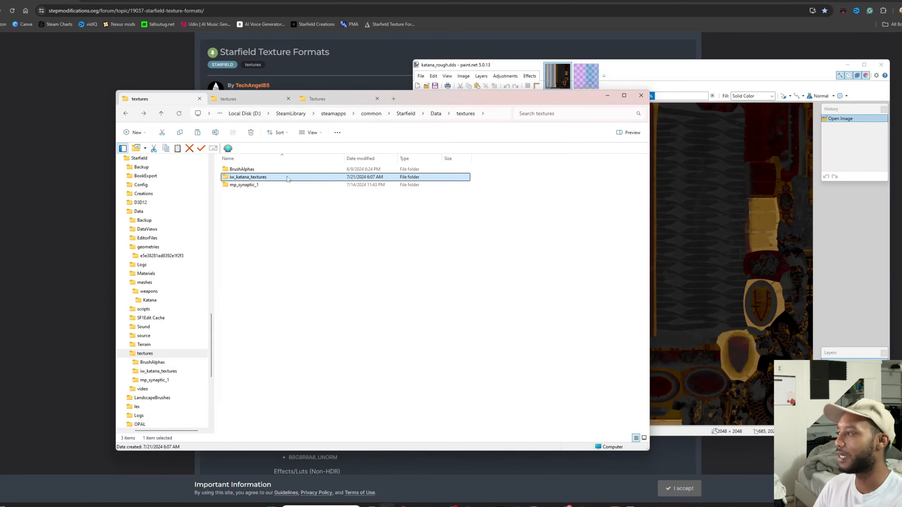
Switch to the Creation Kit's Material Editor and expand the iw_katana folder in the material library, rechecking the Steam textures folder
left_click(577, 506)
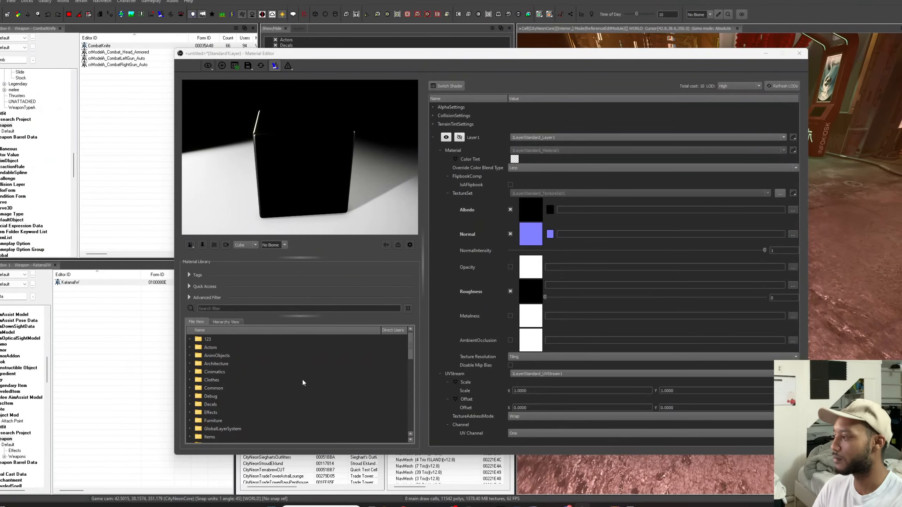
scroll(233, 364, "down", 4)
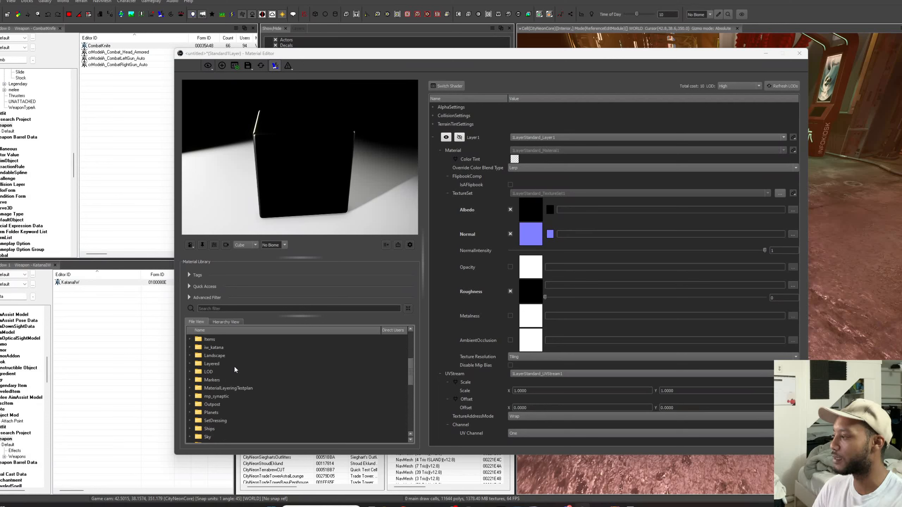
left_click(217, 348)
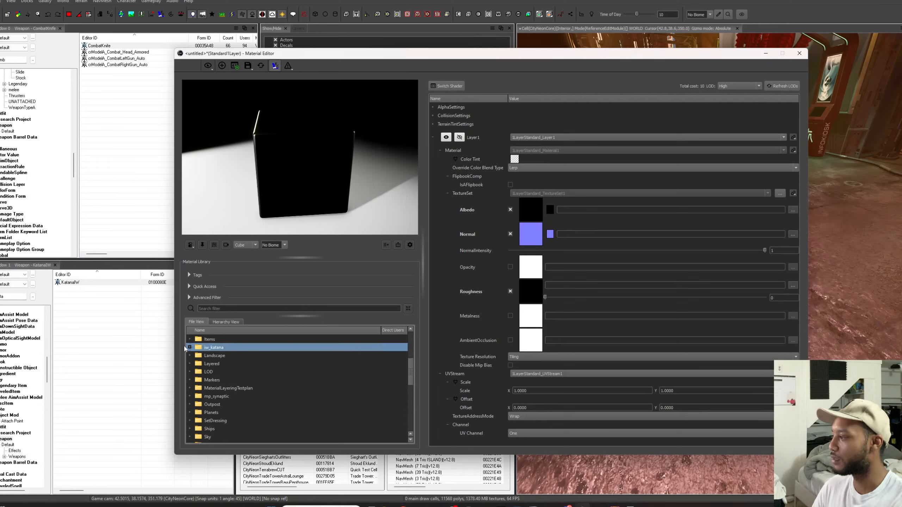
double_click(218, 350)
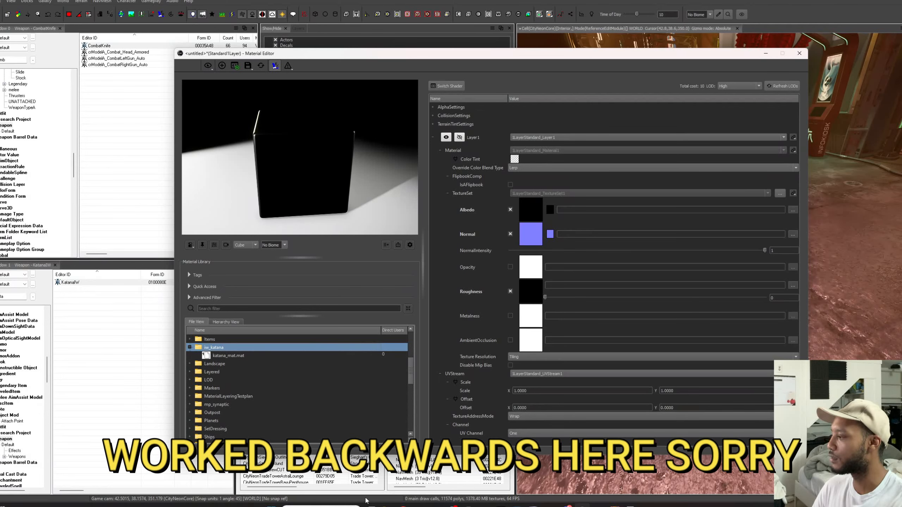
left_click(387, 505)
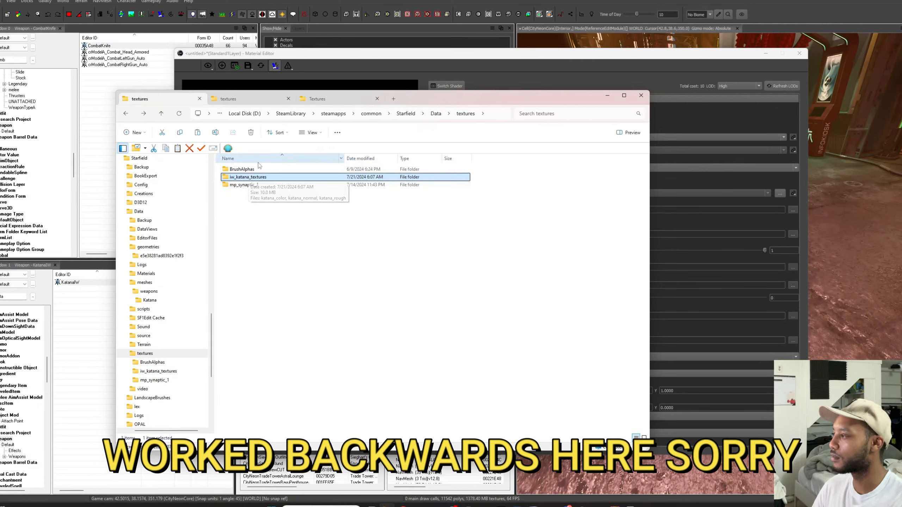
left_click(446, 68)
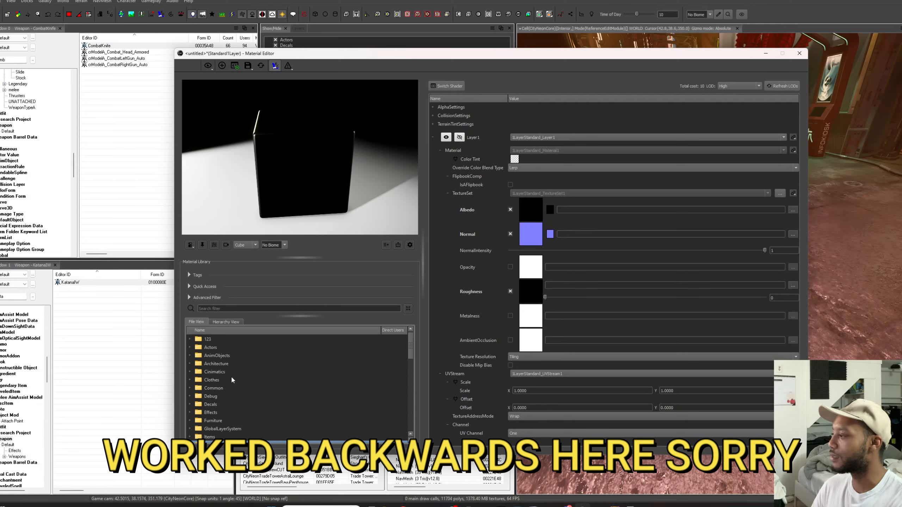
scroll(231, 376, "up", 1)
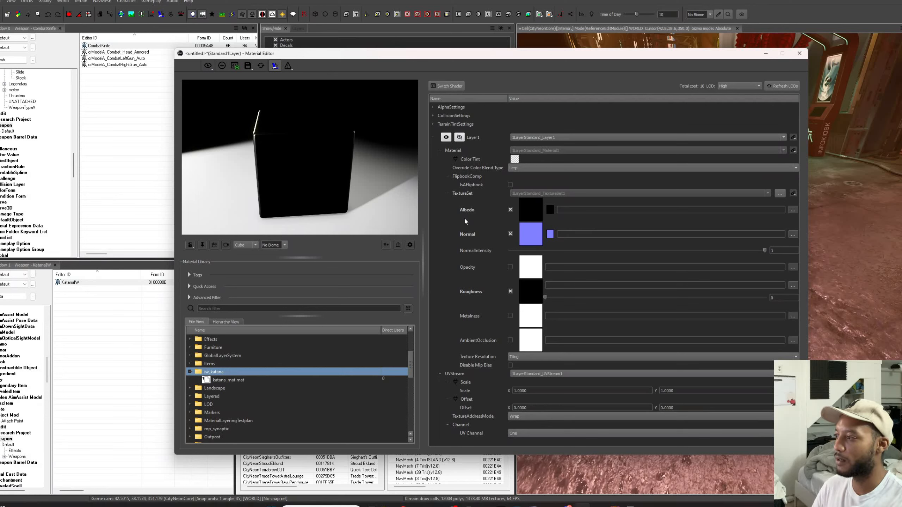
Assign katana_color.dds from the iw_katana_textures folder as the material's Albedo texture
left_click(793, 209)
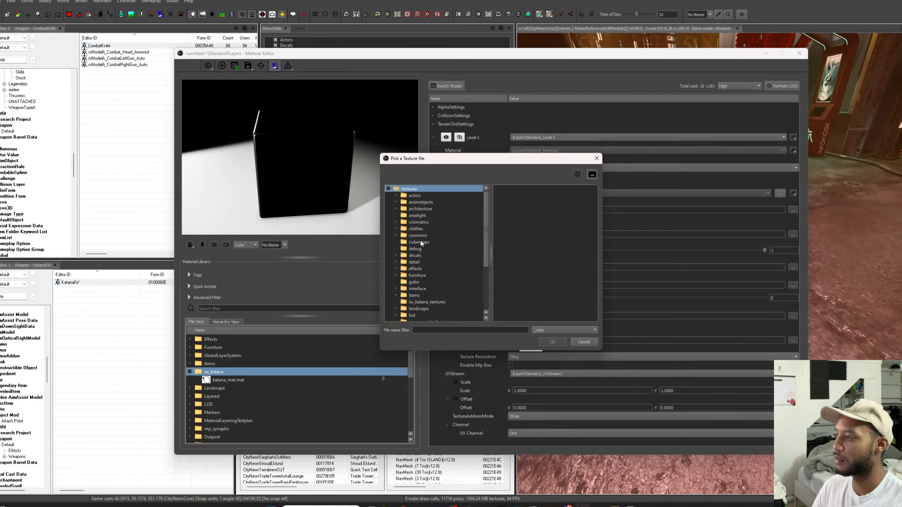
scroll(421, 242, "down", 4)
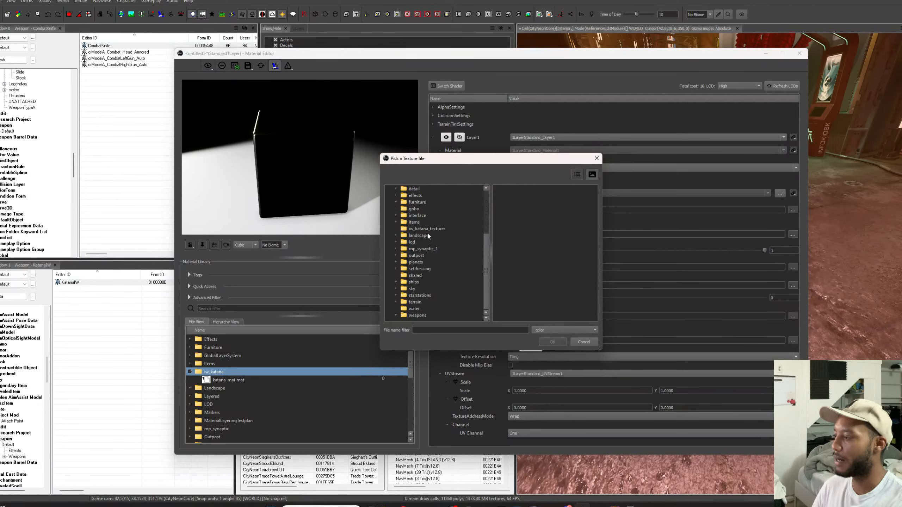
left_click(425, 230)
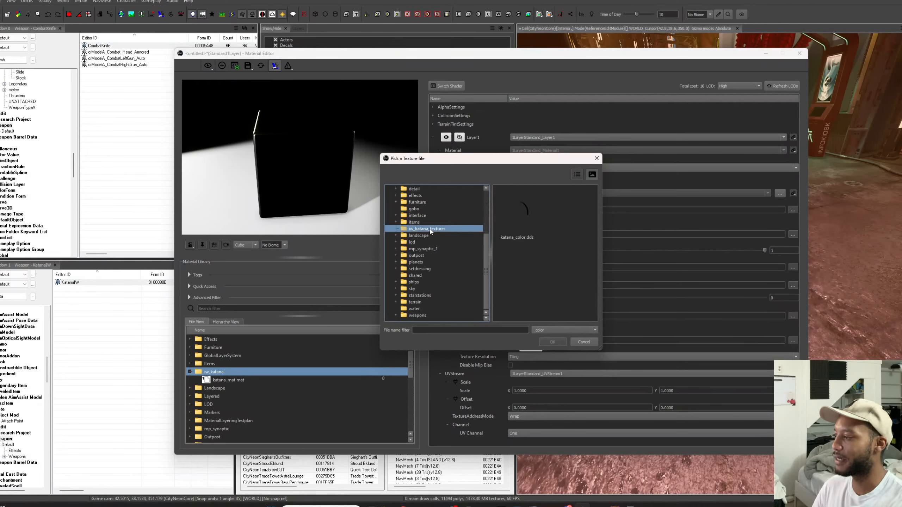
left_click(514, 232)
double_click(515, 232)
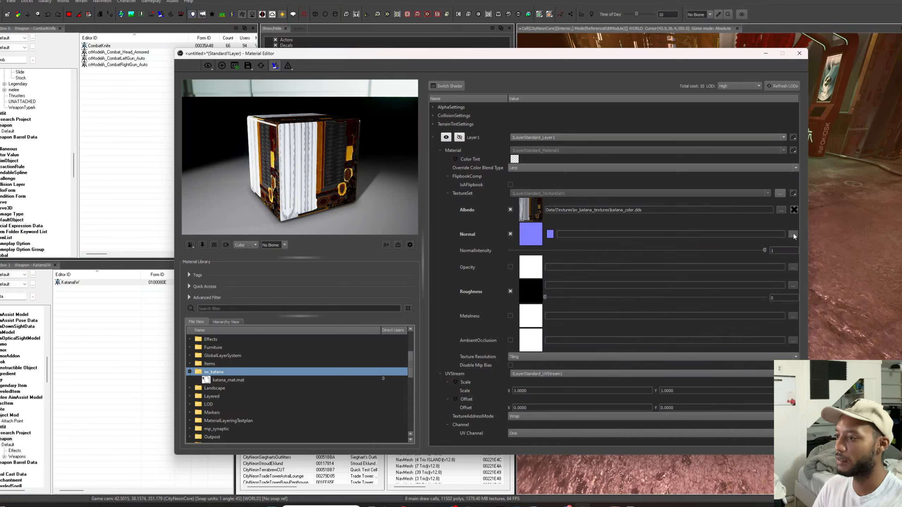
Assign katana_normal.dds as the material's Normal texture and katana_rough.dds as its Roughness texture
left_click(793, 234)
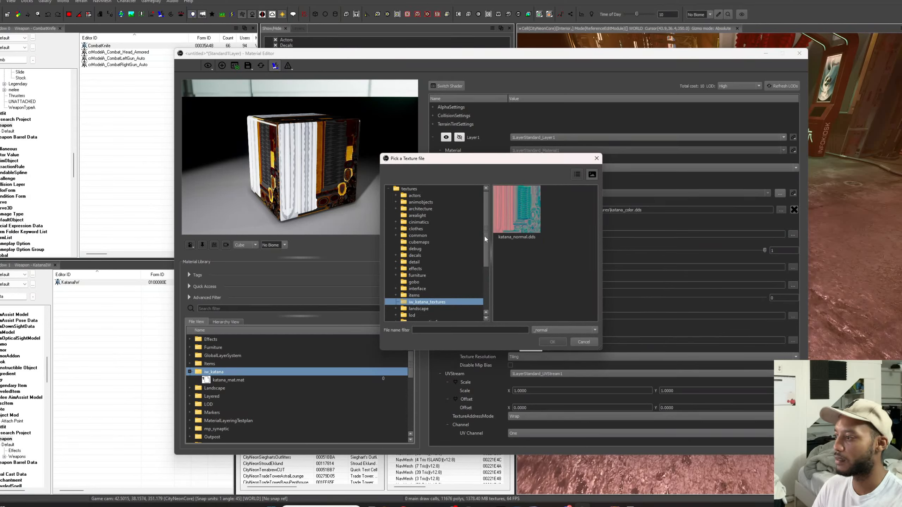
double_click(516, 219)
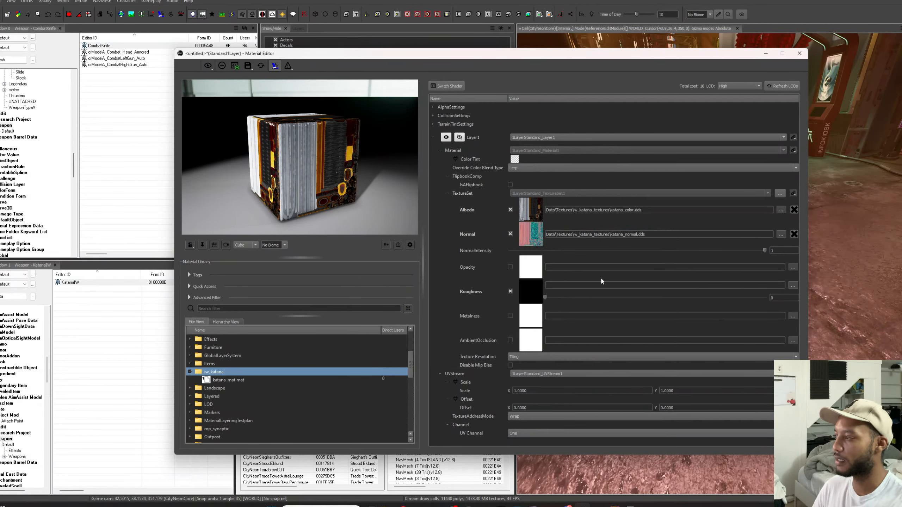
left_click(793, 286)
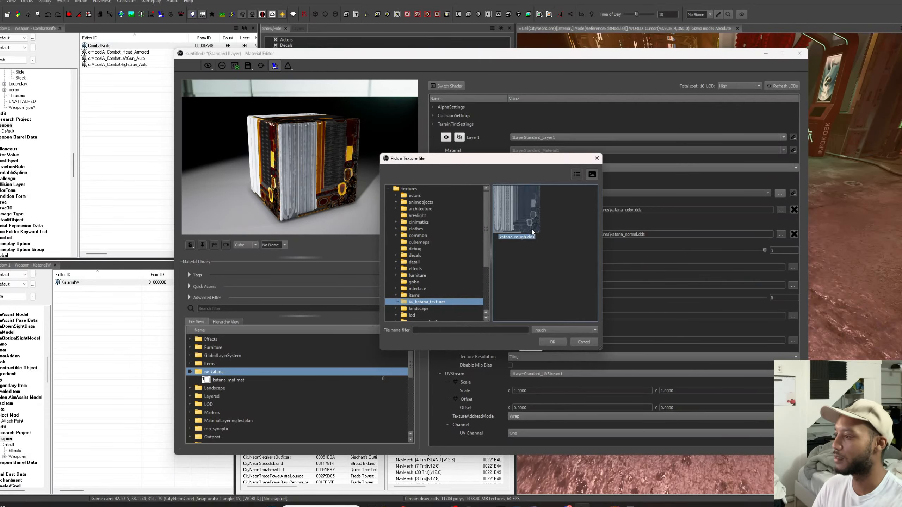
double_click(525, 224)
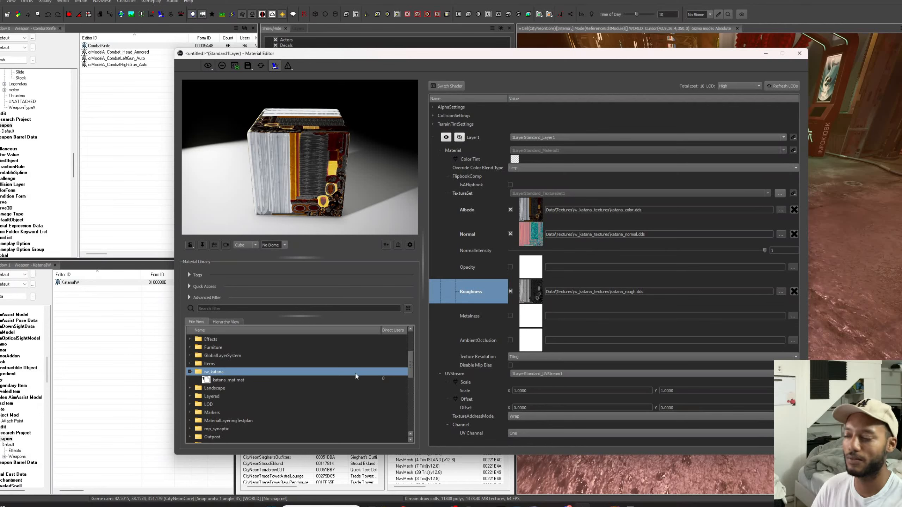
Save the material as TestVideo in Starfield's Data/Materials folder
left_click(250, 68)
left_click(253, 76)
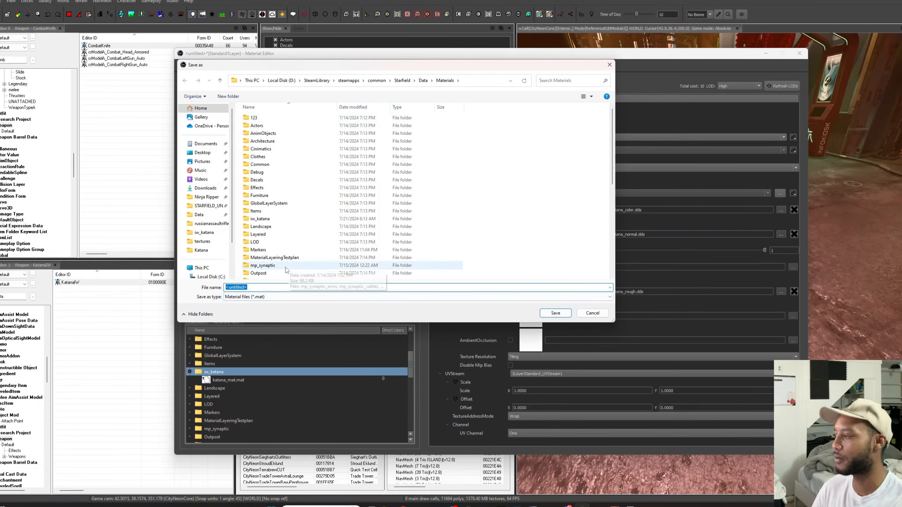
type("TestVideo")
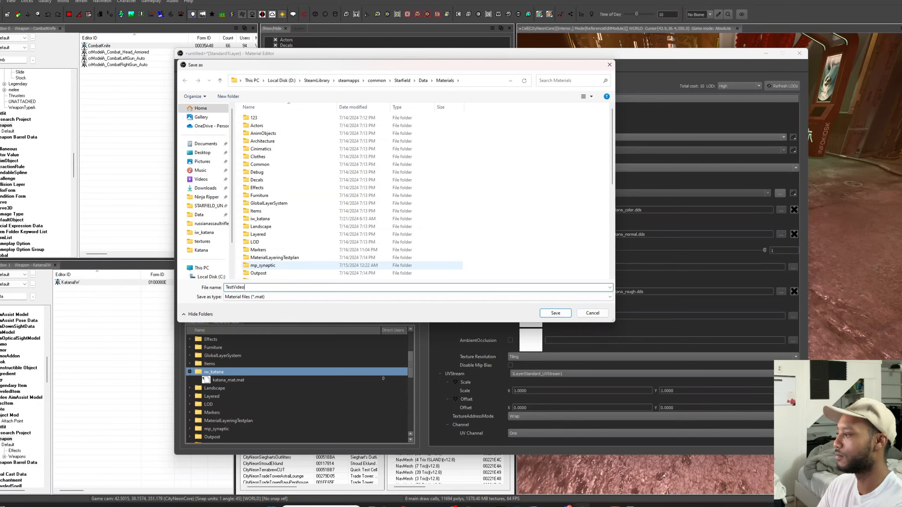
key("Return")
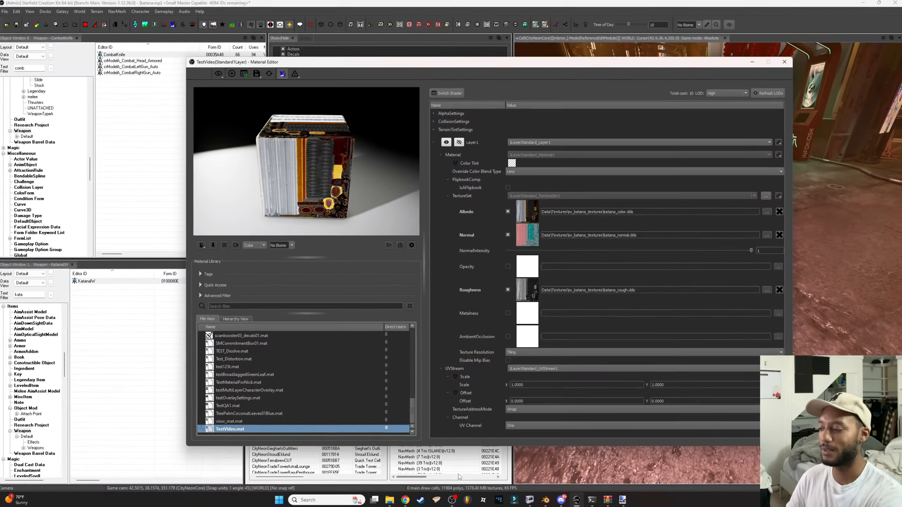
Switch to katanaiw.nif in NifSkope, expand the katana's BSGeometry block and select its Shader Property
mouse_move(530, 501)
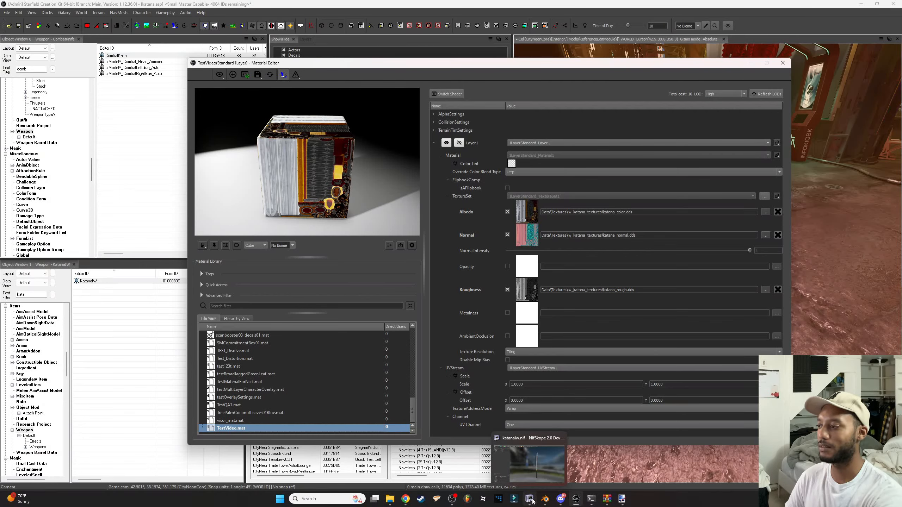
left_click(528, 471)
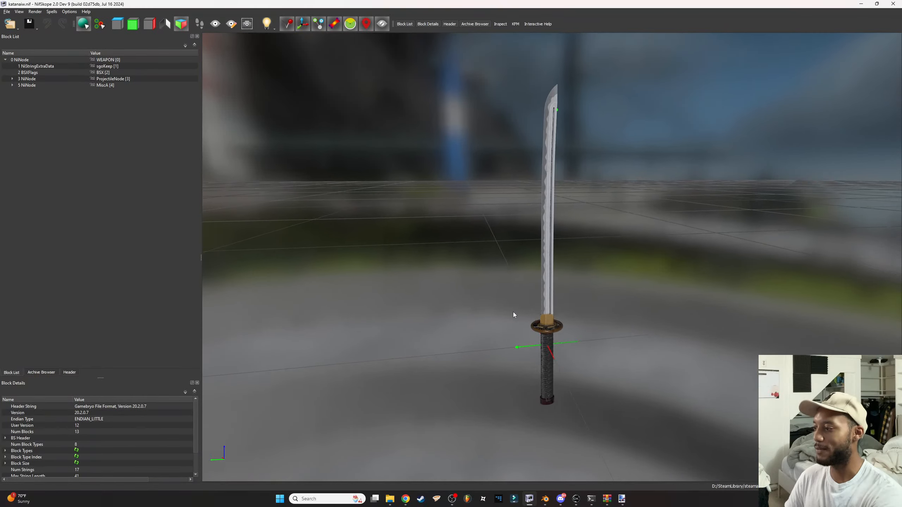
left_click(547, 315)
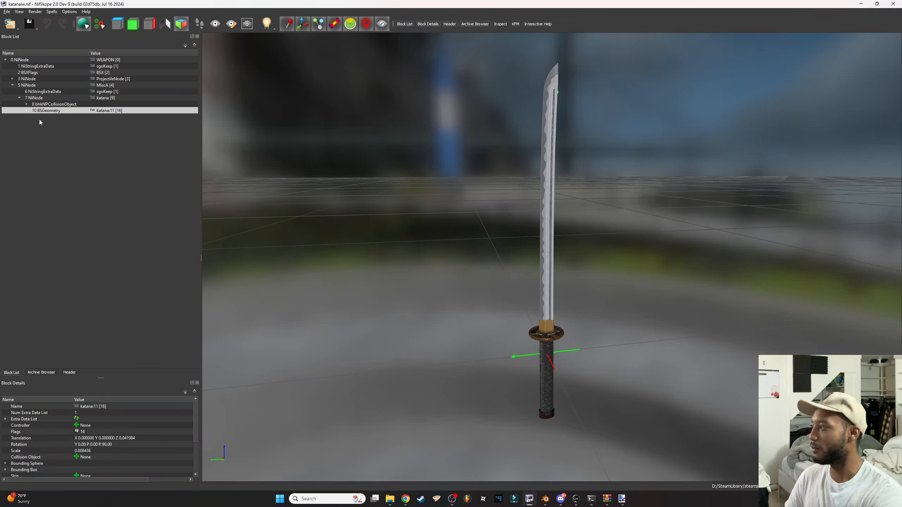
left_click(27, 111)
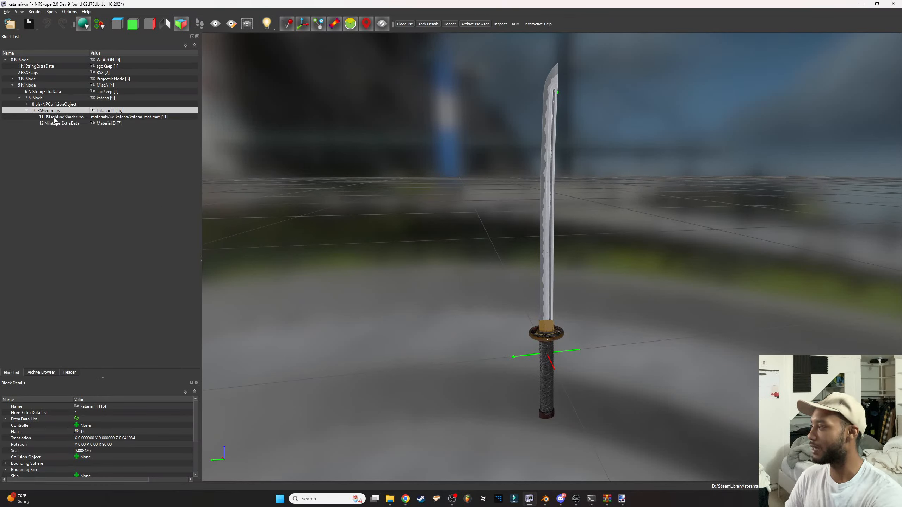
left_click(55, 117)
left_click(39, 112)
scroll(76, 439, "down", 3)
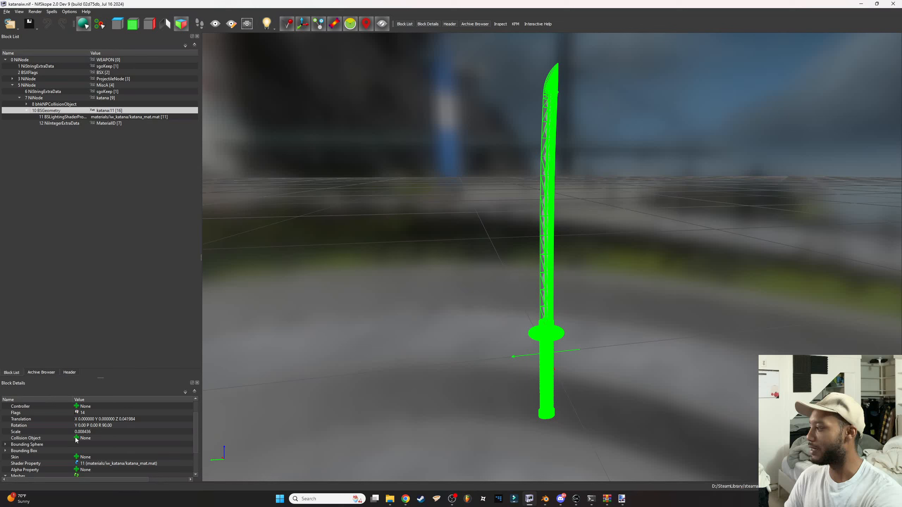
left_click(13, 433)
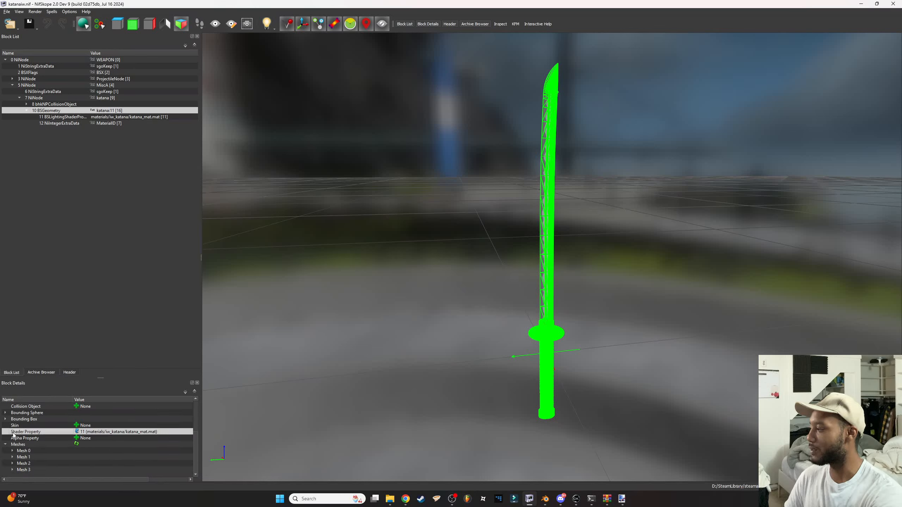
Go to the BSLightingShaderProperty block linked to the katana geometry, widen the block list's Name column and select the block's Name entry
left_click(76, 433)
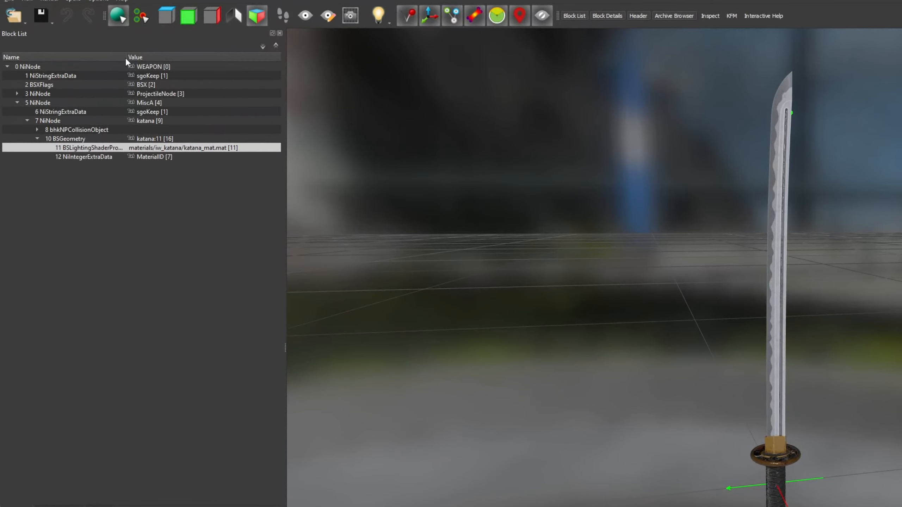
left_click_drag(89, 53, 119, 55)
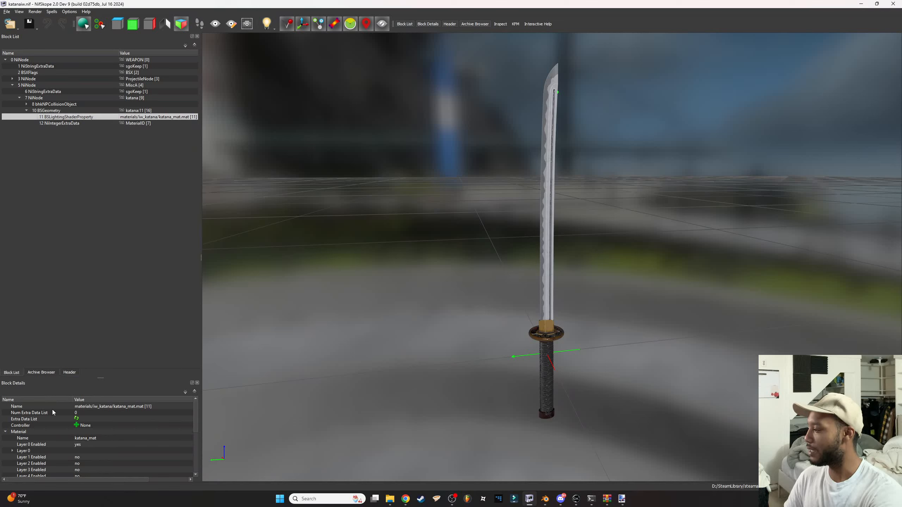
left_click(33, 410)
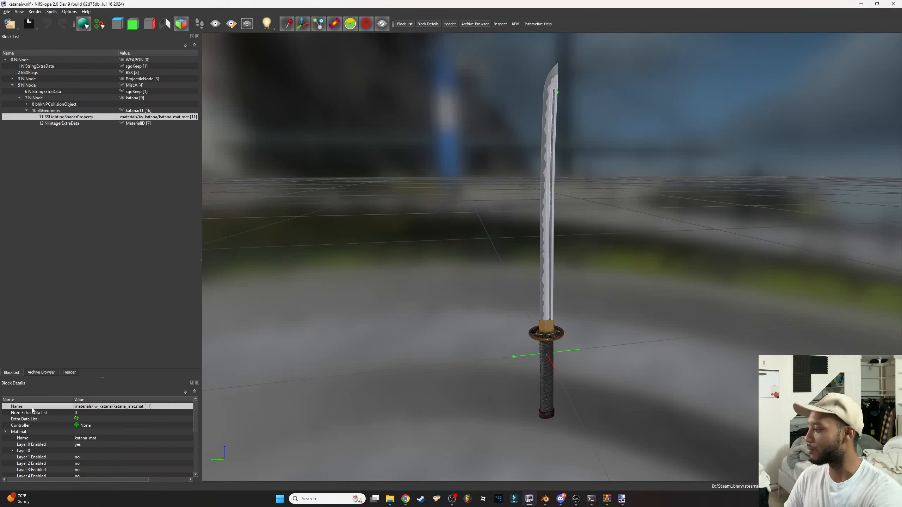
Browse the materials available for the shader property's Name string, looking through the materials folder for the TestVideo material, and cancel without choosing
right_click(100, 407)
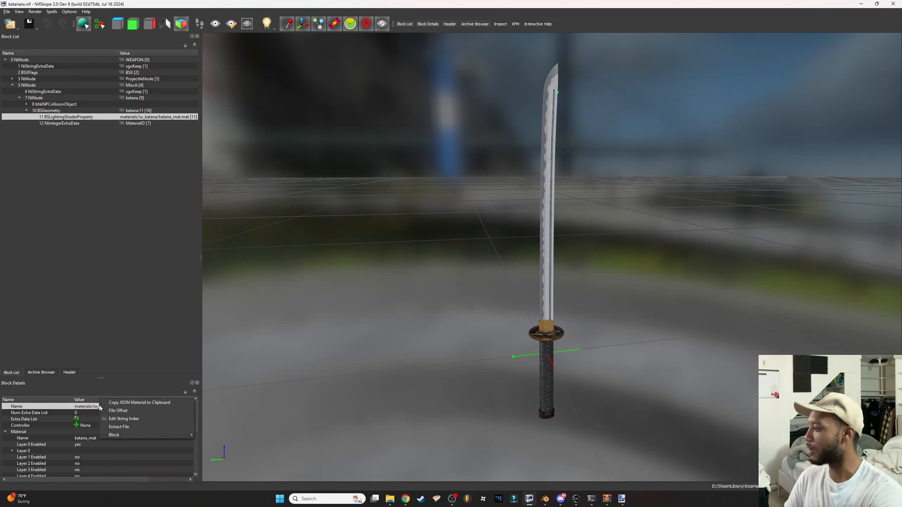
left_click(110, 421)
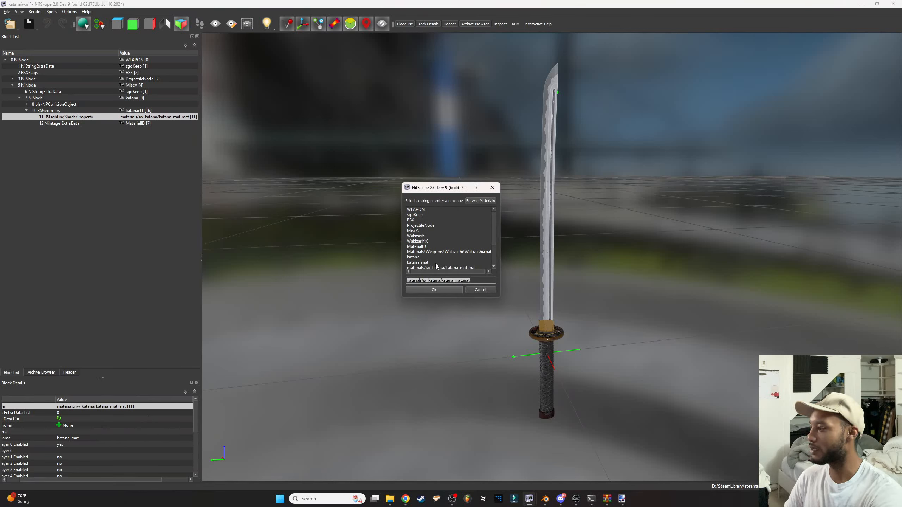
left_click(481, 202)
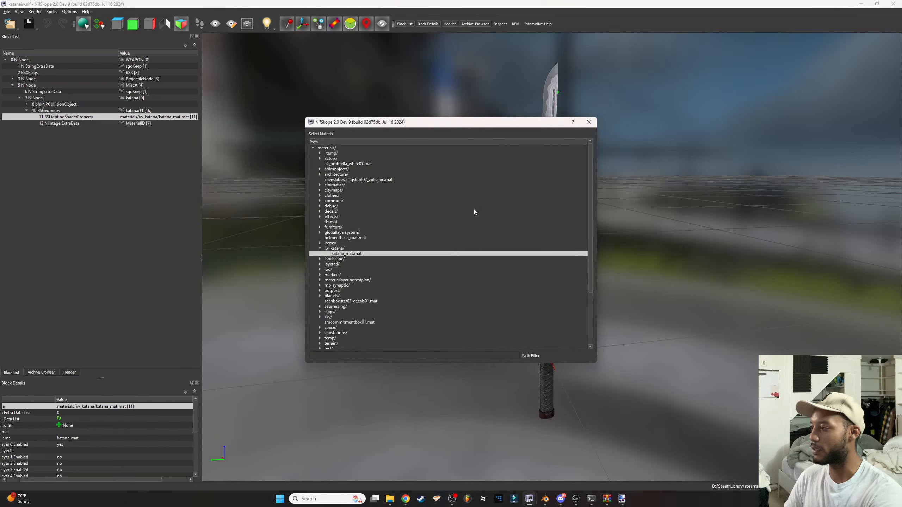
left_click(313, 149)
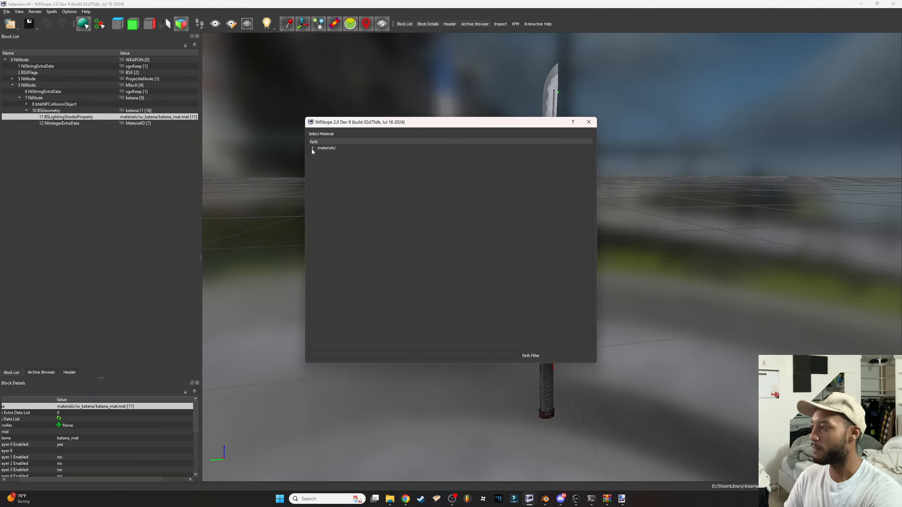
double_click(332, 148)
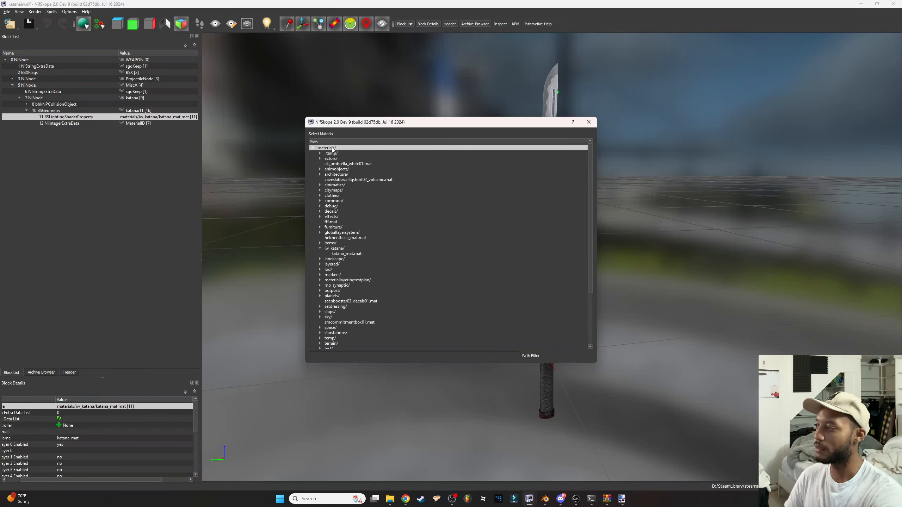
left_click(356, 250)
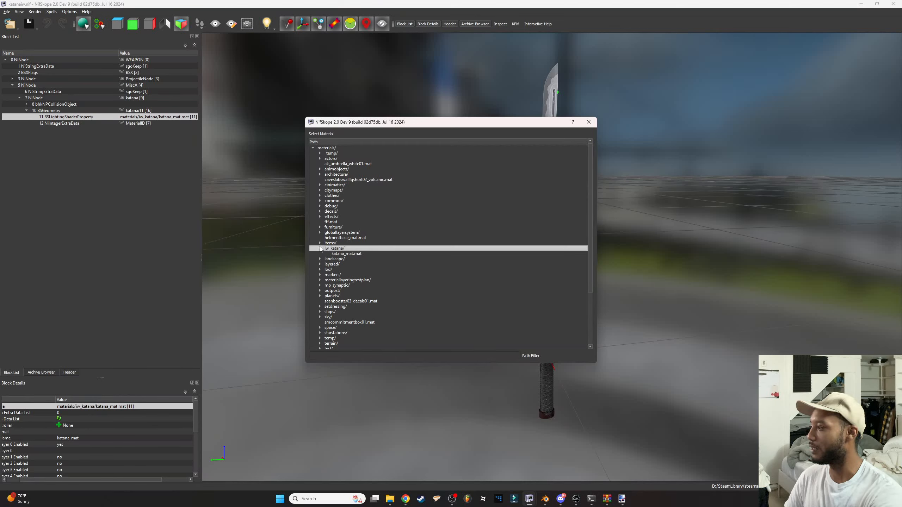
scroll(351, 192, "down", 4)
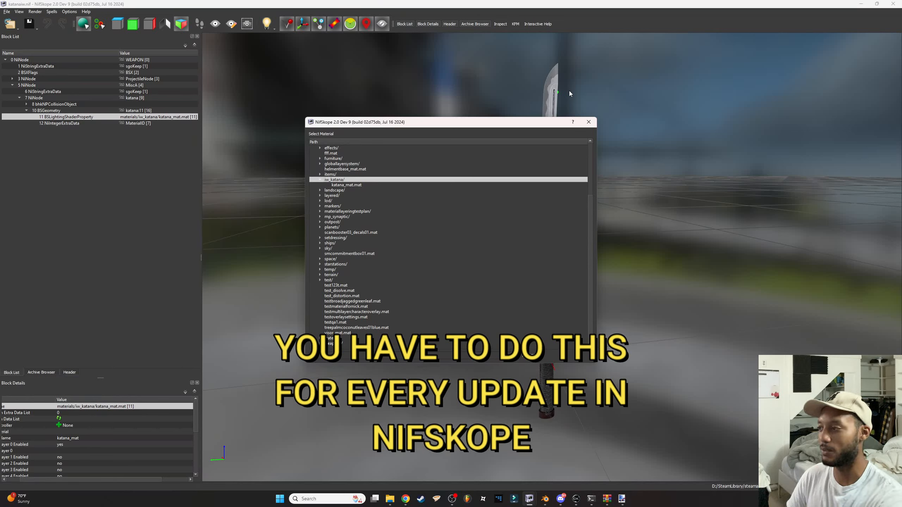
left_click(589, 123)
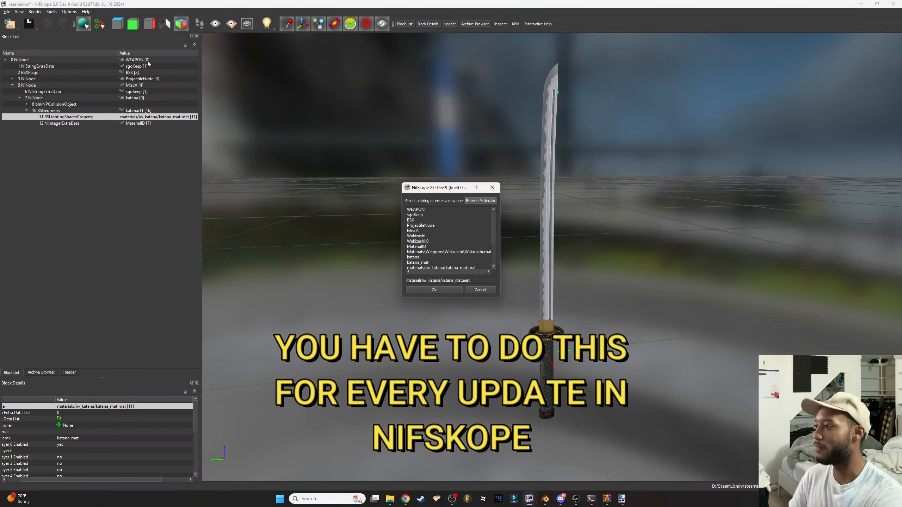
left_click(481, 290)
Auto-detect the game paths in the Resources settings, apply them and close the settings
left_click(69, 11)
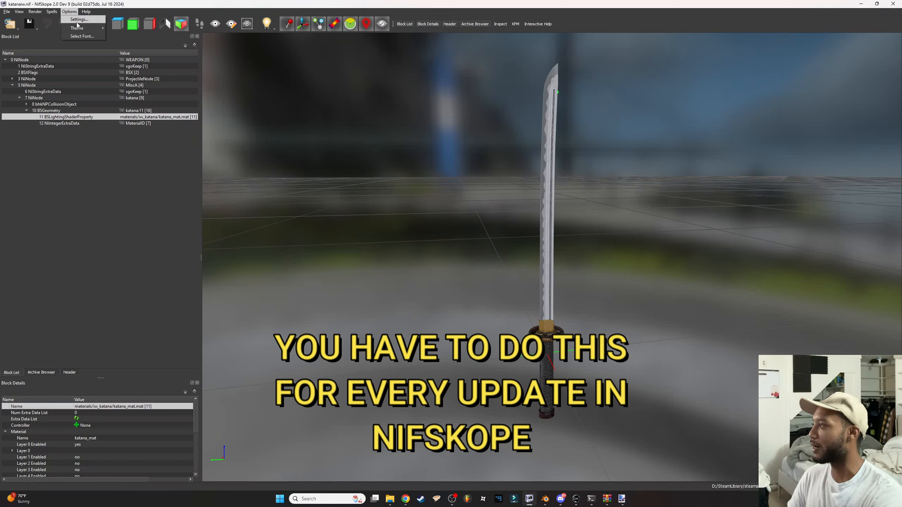
left_click(78, 19)
left_click(317, 167)
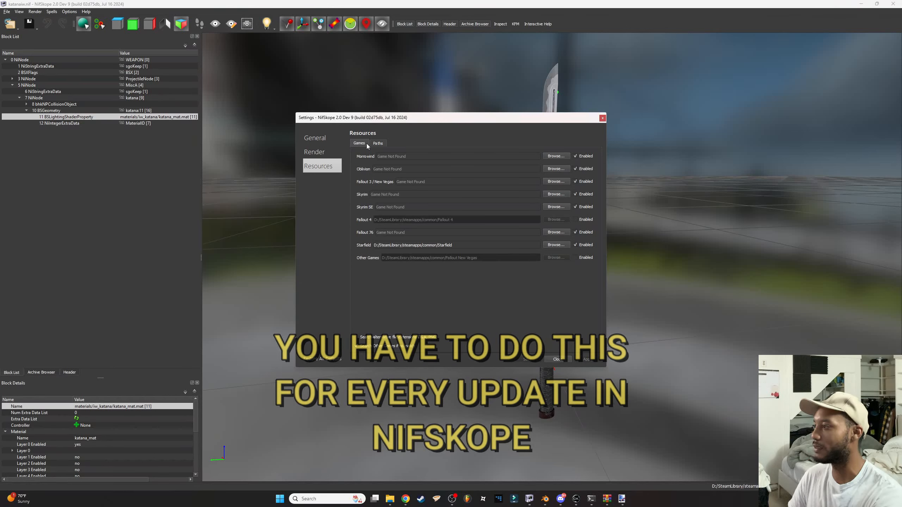
left_click(377, 143)
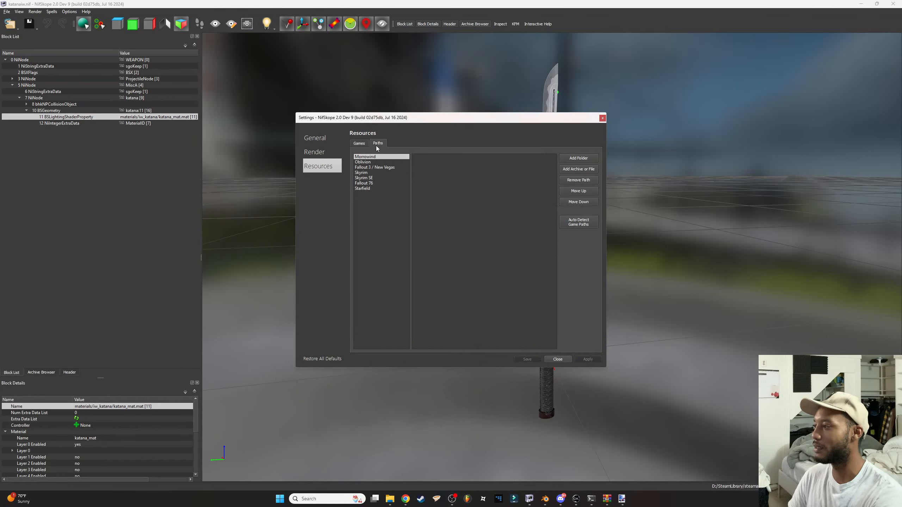
left_click(581, 224)
left_click(586, 360)
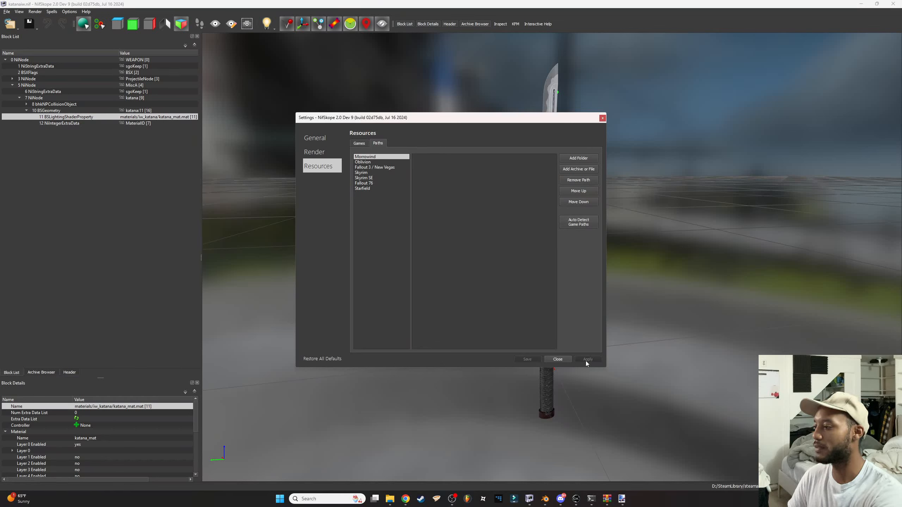
left_click(559, 360)
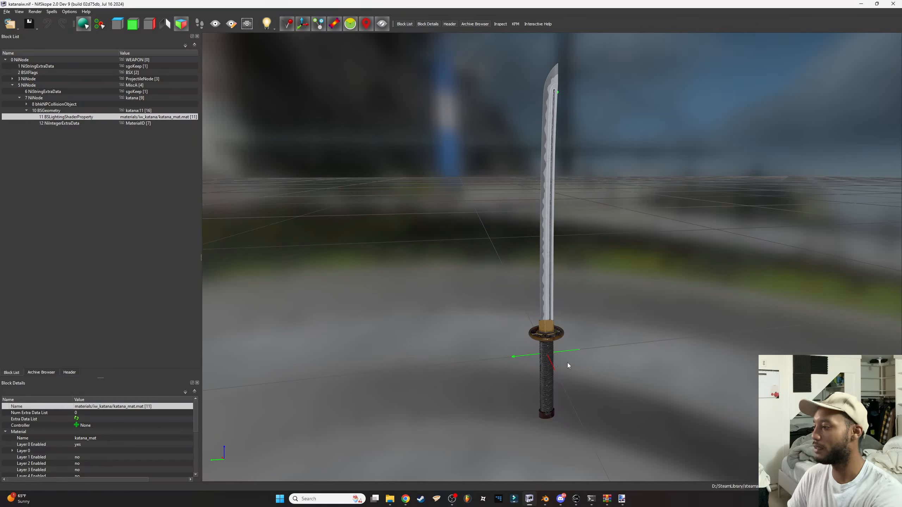
Set the shader property's Name string to materials/testvideo.mat from the material browser and inspect the katana's new material in the viewport
right_click(115, 406)
left_click(123, 425)
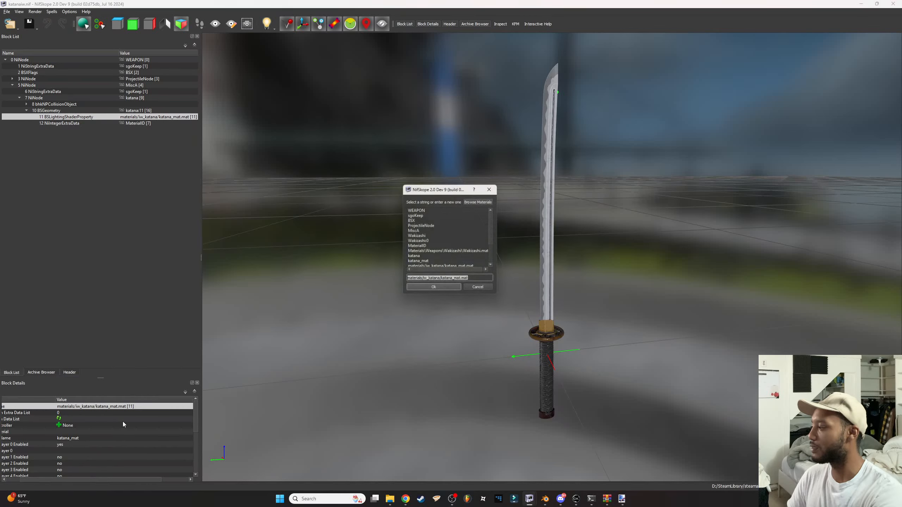
left_click(479, 202)
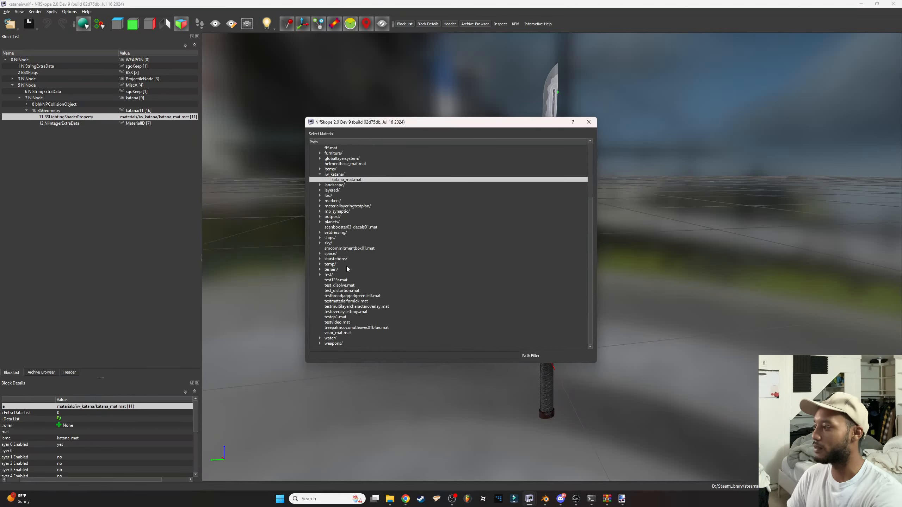
left_click(338, 322)
double_click(338, 323)
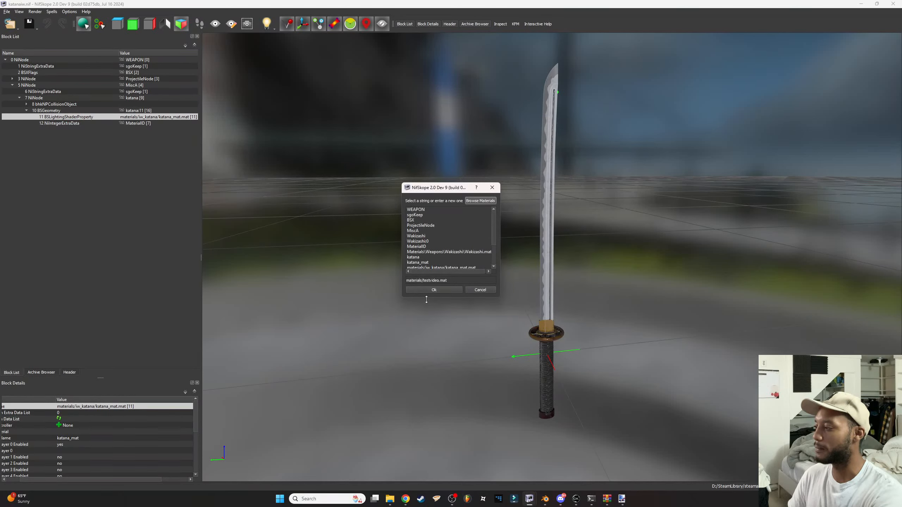
left_click(436, 292)
left_click_drag(467, 299, 373, 320)
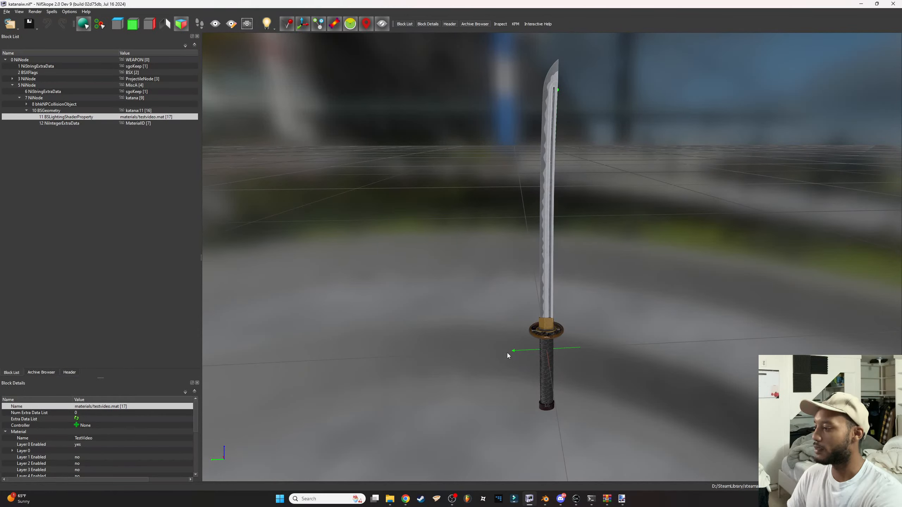
mouse_move(508, 353)
left_mouse_down()
mouse_move(503, 339)
mouse_move(513, 347)
mouse_move(506, 356)
left_mouse_up()
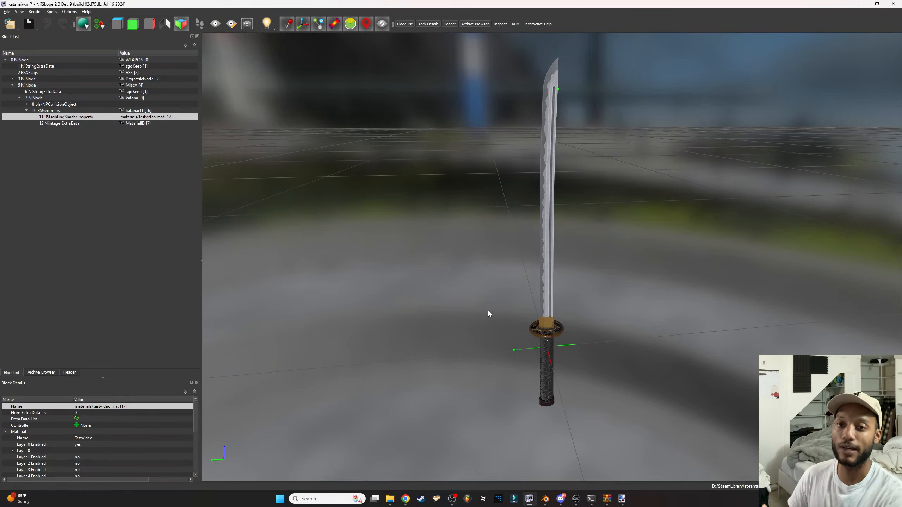
left_click_drag(501, 275, 485, 295)
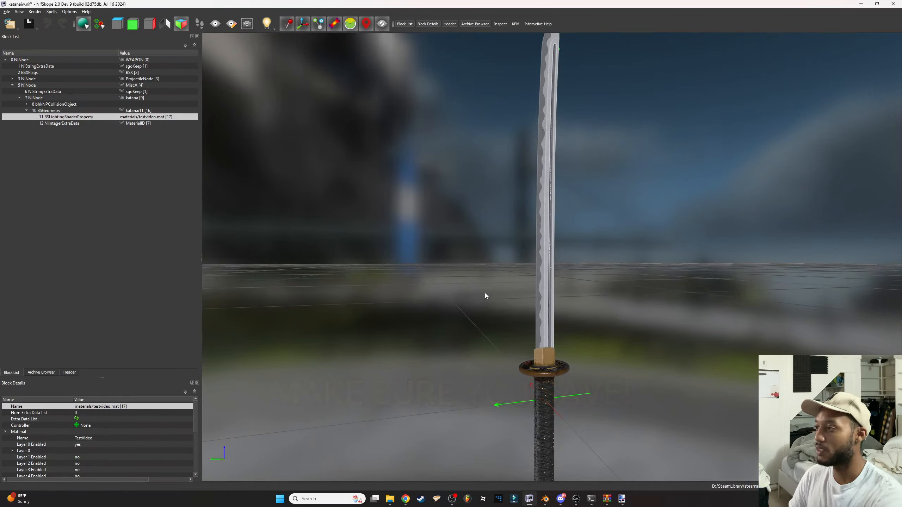
left_click(552, 343)
left_click(612, 341)
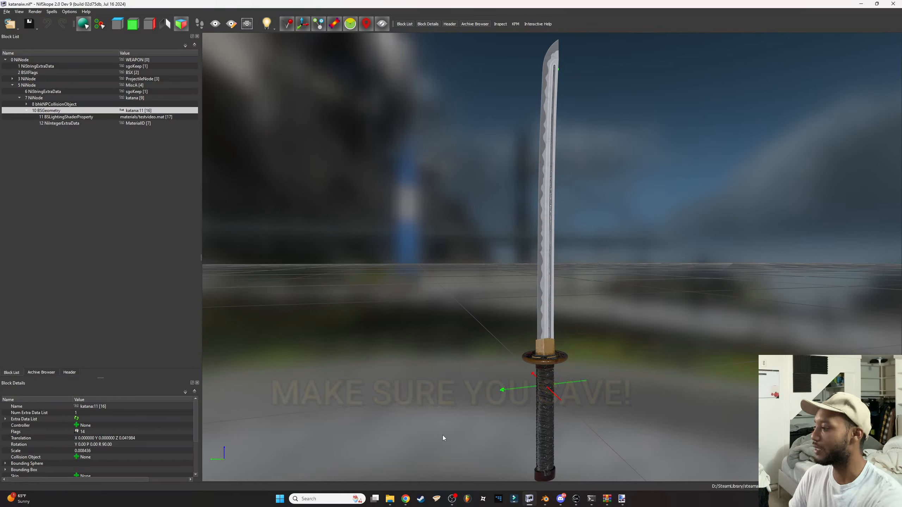
Switch to the Creation Kit, close the Material Editor and open the material swaps of the KatanaIW weapon for editing
mouse_move(532, 499)
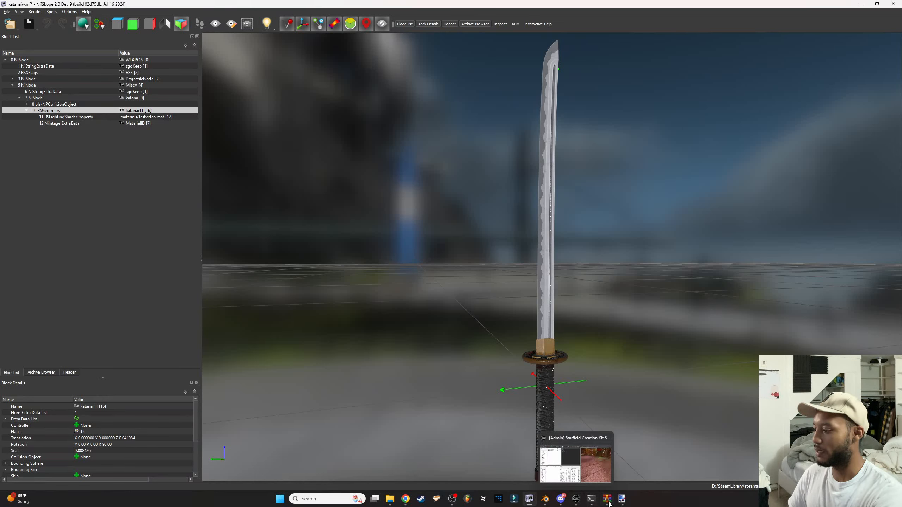
left_click(576, 499)
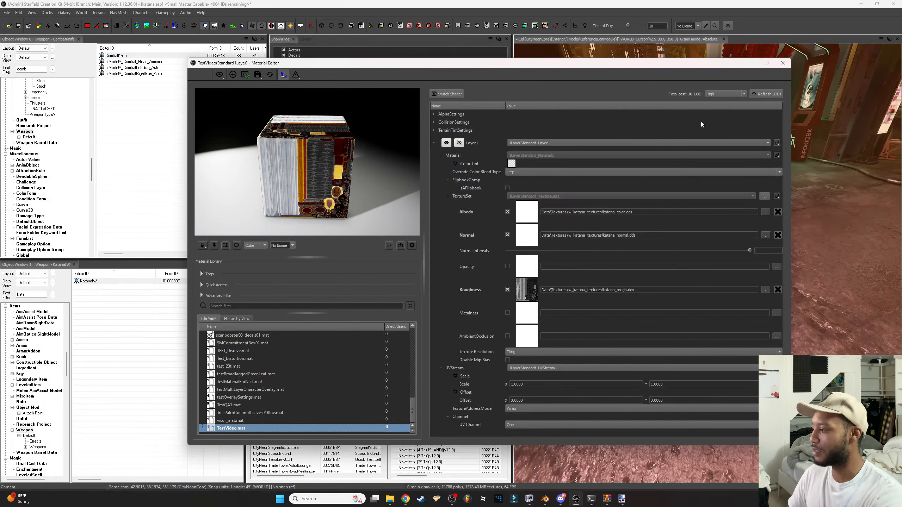
left_click(783, 62)
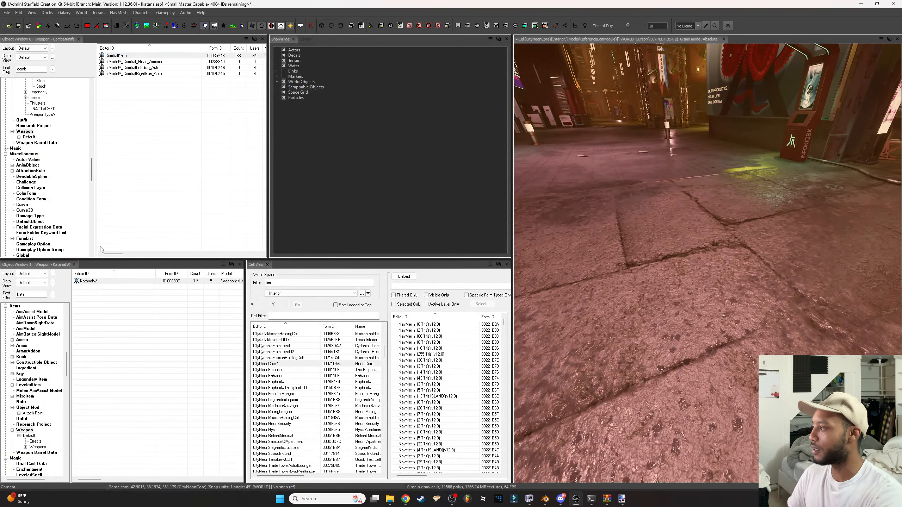
right_click(97, 283)
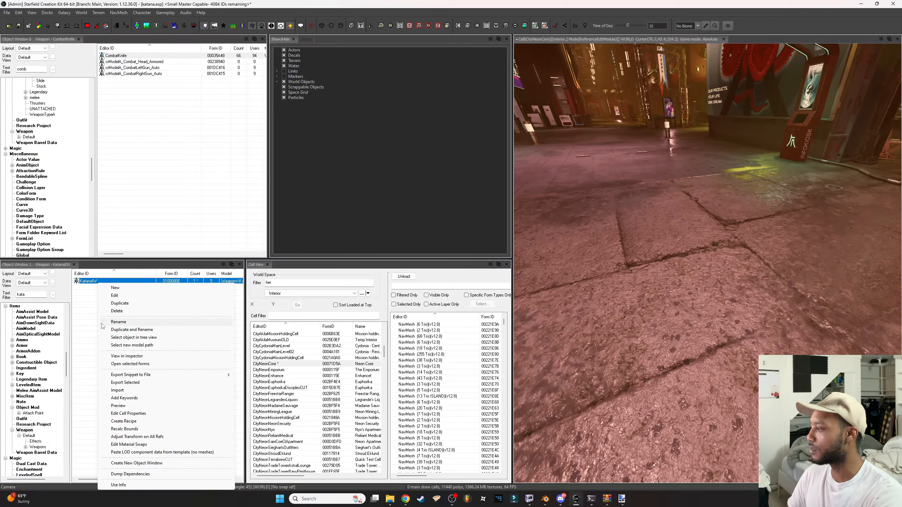
left_click(129, 446)
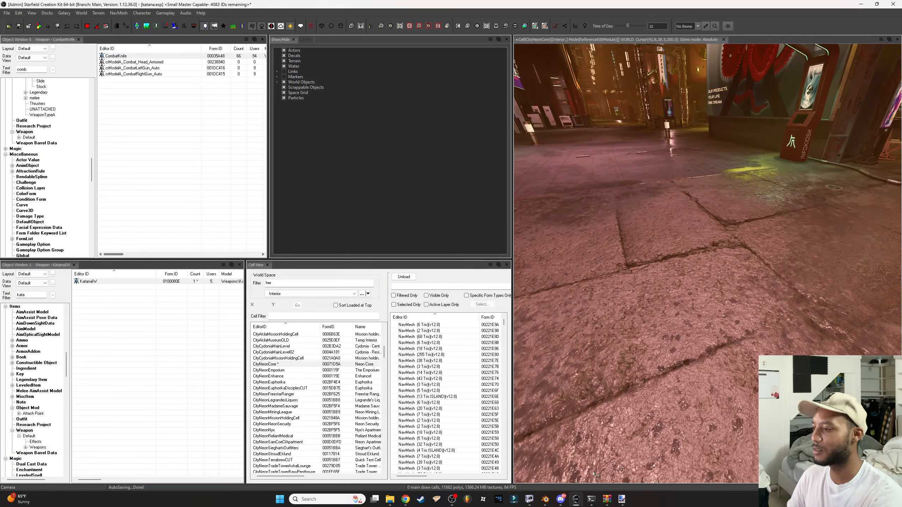
Switch to katana_rough.dds in paint.net, start saving it under a new name and select the rough suffix in the file name
mouse_move(570, 506)
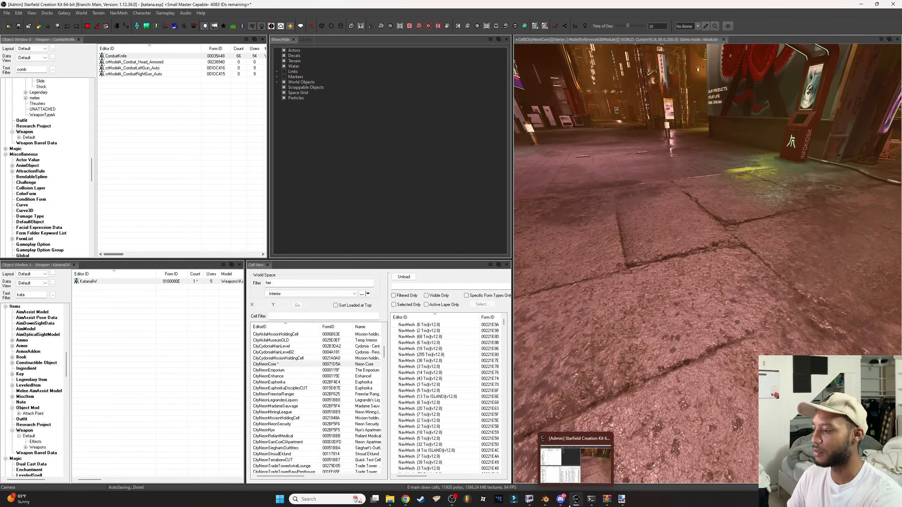
left_click(622, 499)
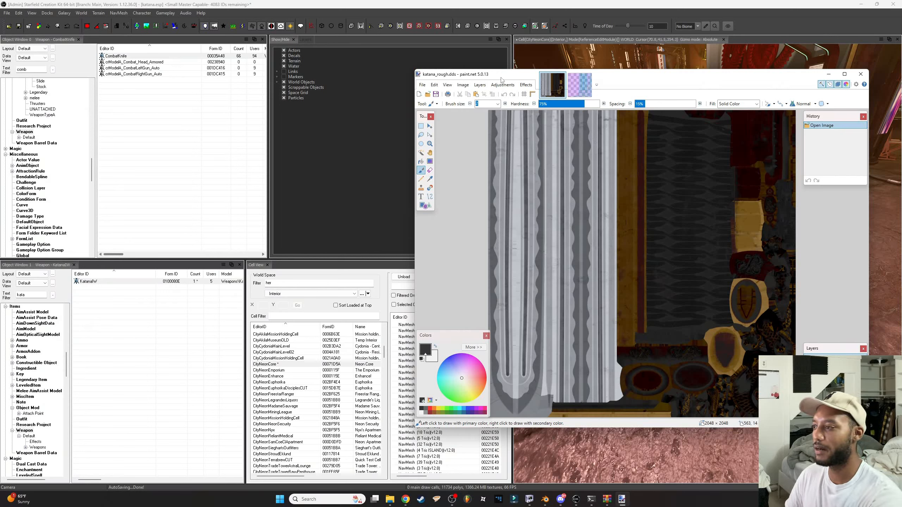
left_click(422, 85)
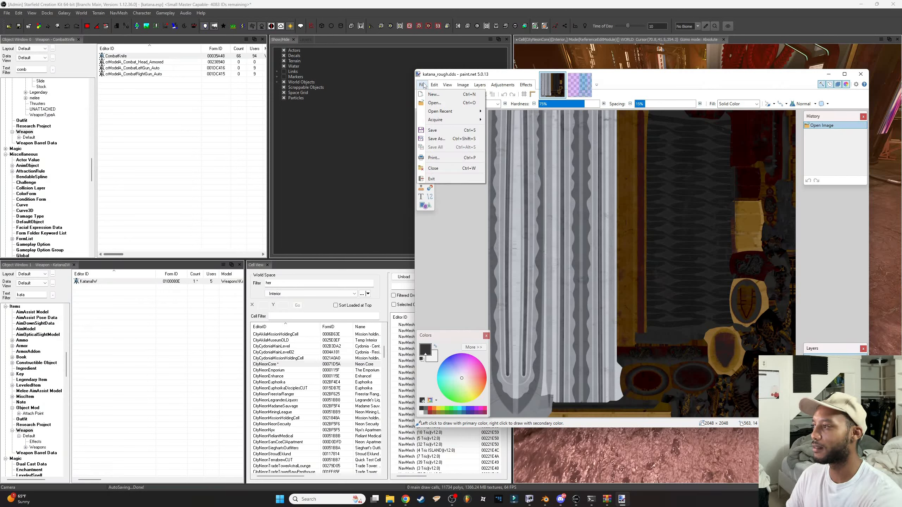
left_click(437, 139)
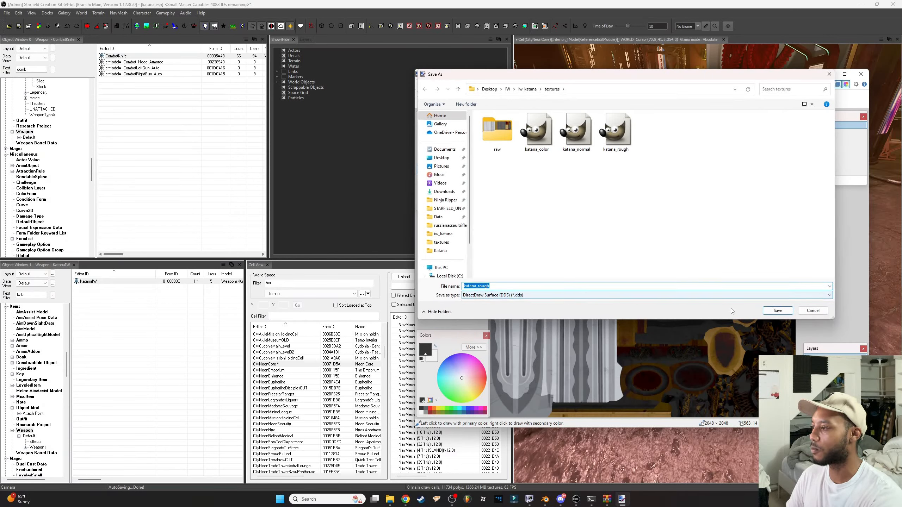
left_click_drag(501, 286, 477, 287)
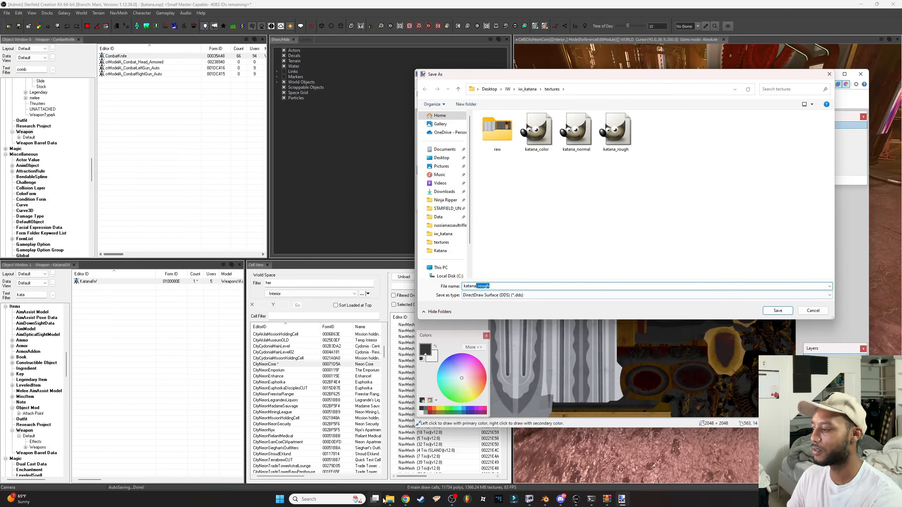
Switch to Chrome and examine the texture suffixes and their DDS formats in the Starfield Texture Formats topic
left_click(405, 500)
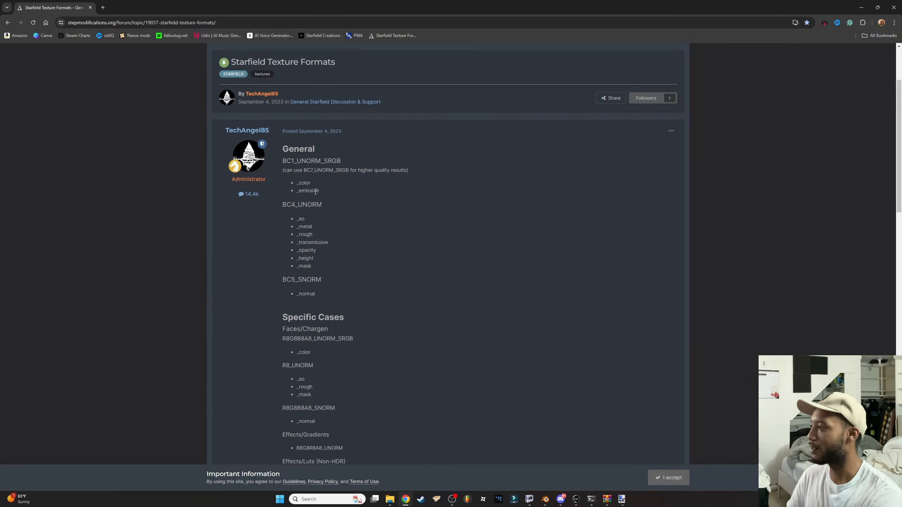